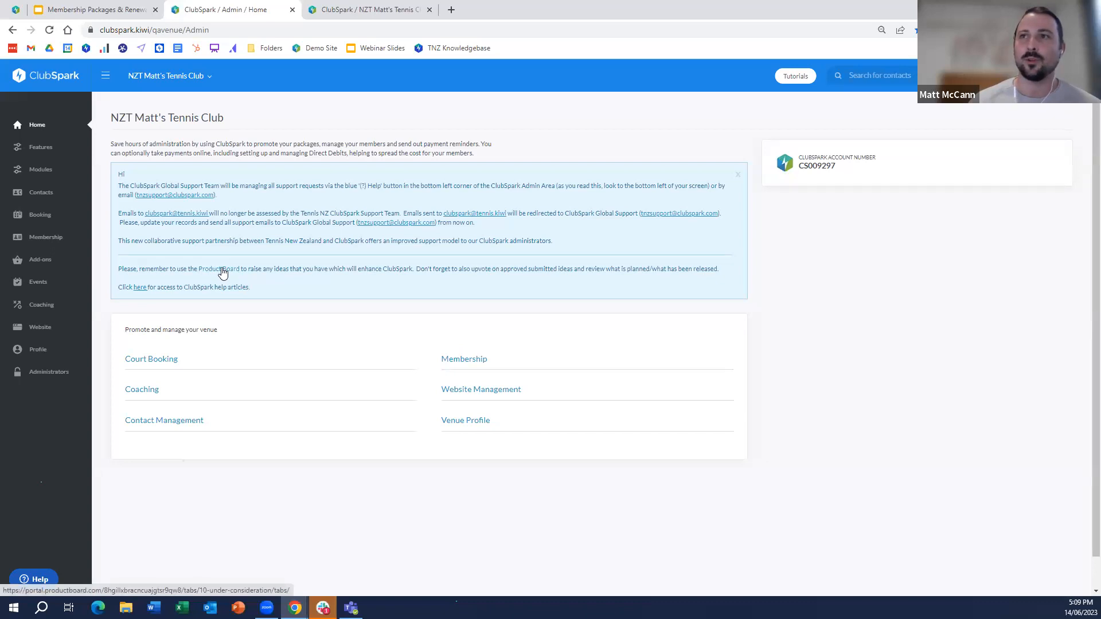
# Highlight the Product Board link in the home notice and view the available module tutorials before closing them.
pyautogui.moveTo(241, 269); pyautogui.dragTo(198, 268)
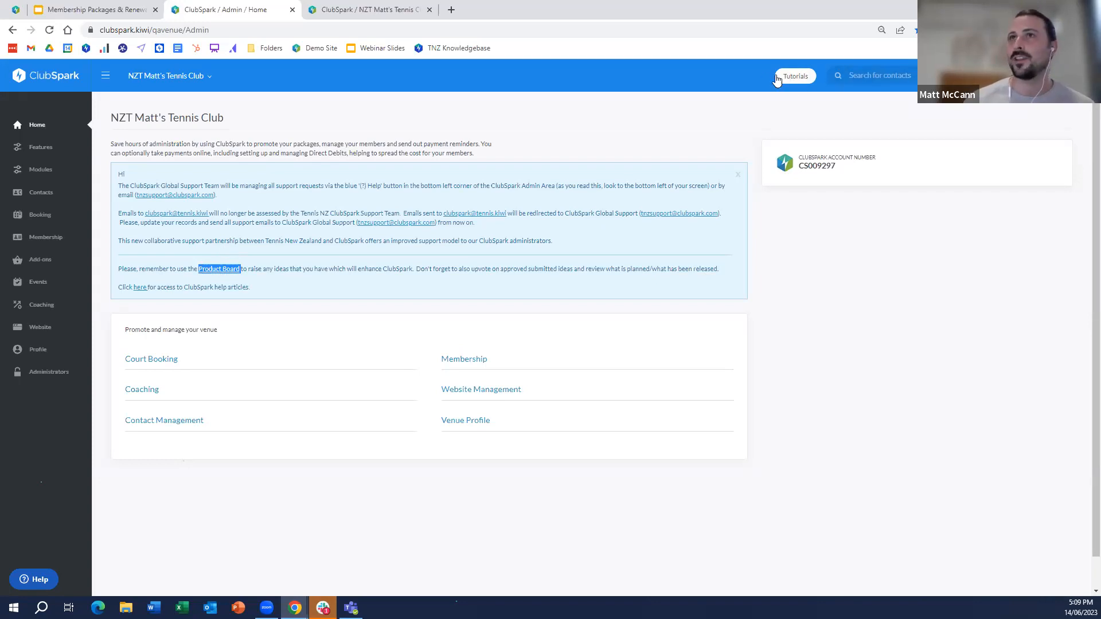
pyautogui.click(837, 78)
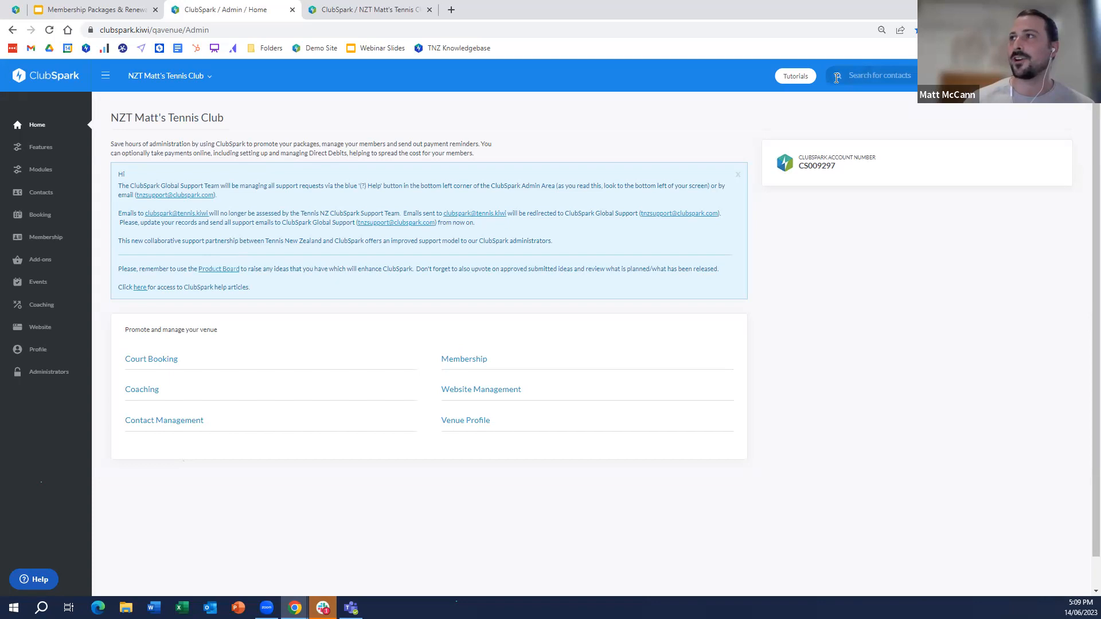
pyautogui.click(792, 78)
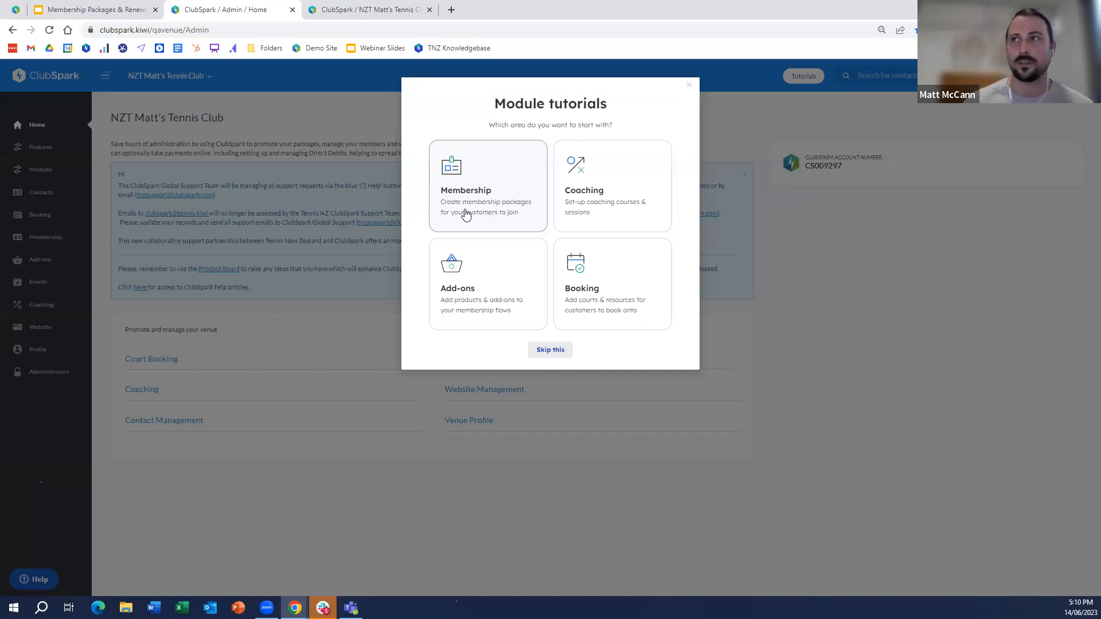
pyautogui.click(690, 87)
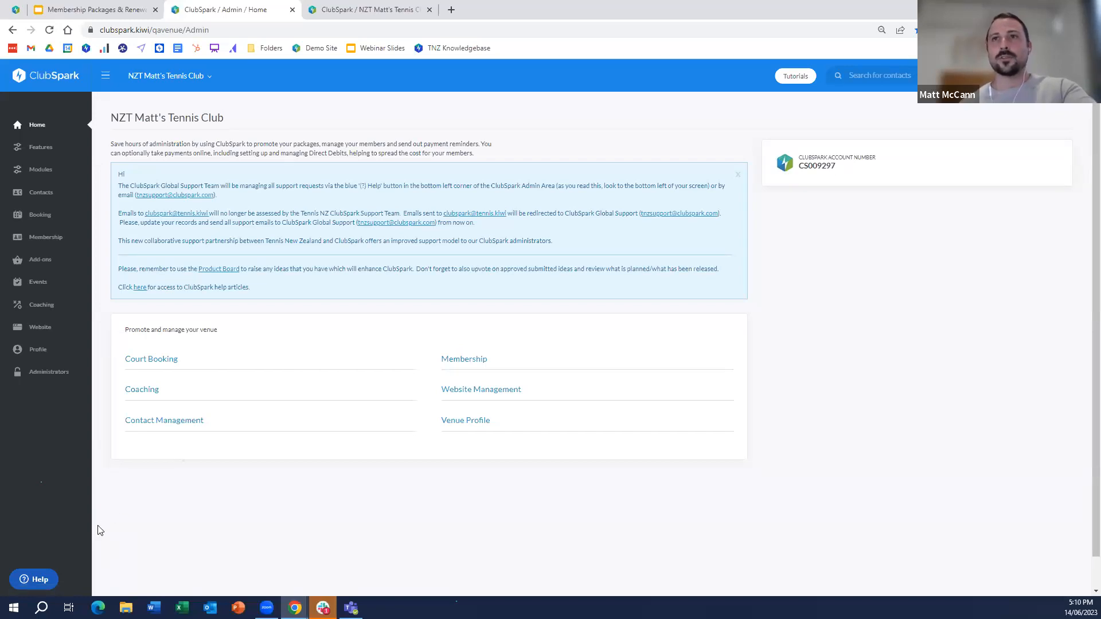
# Review the fields of the support ticket form in the help widget, then return to the help suggestions.
pyautogui.click(42, 580)
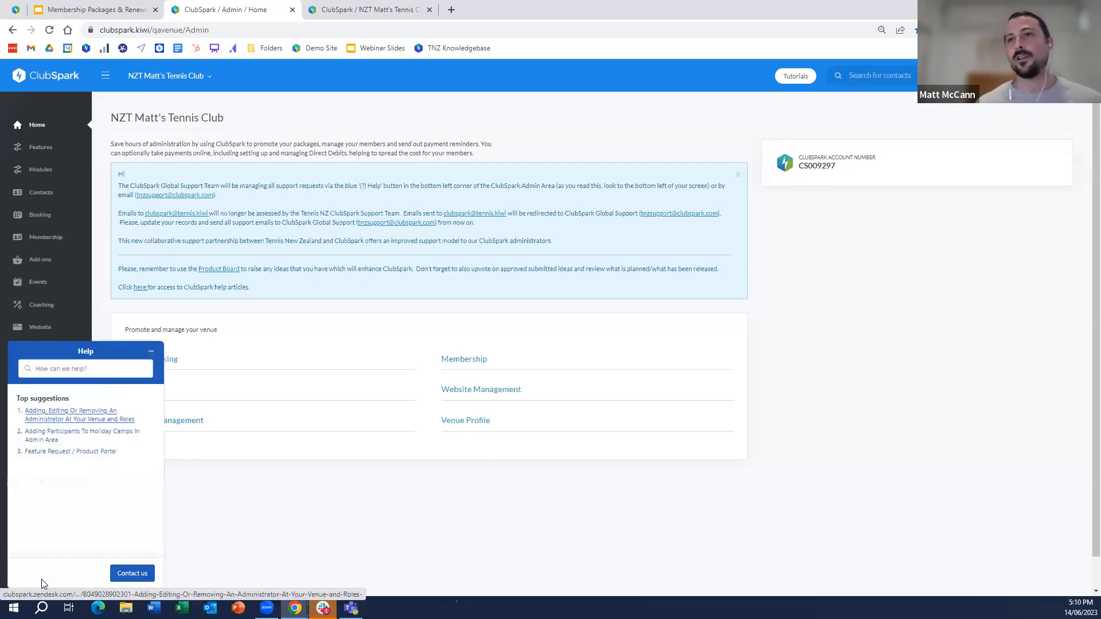
pyautogui.click(140, 578)
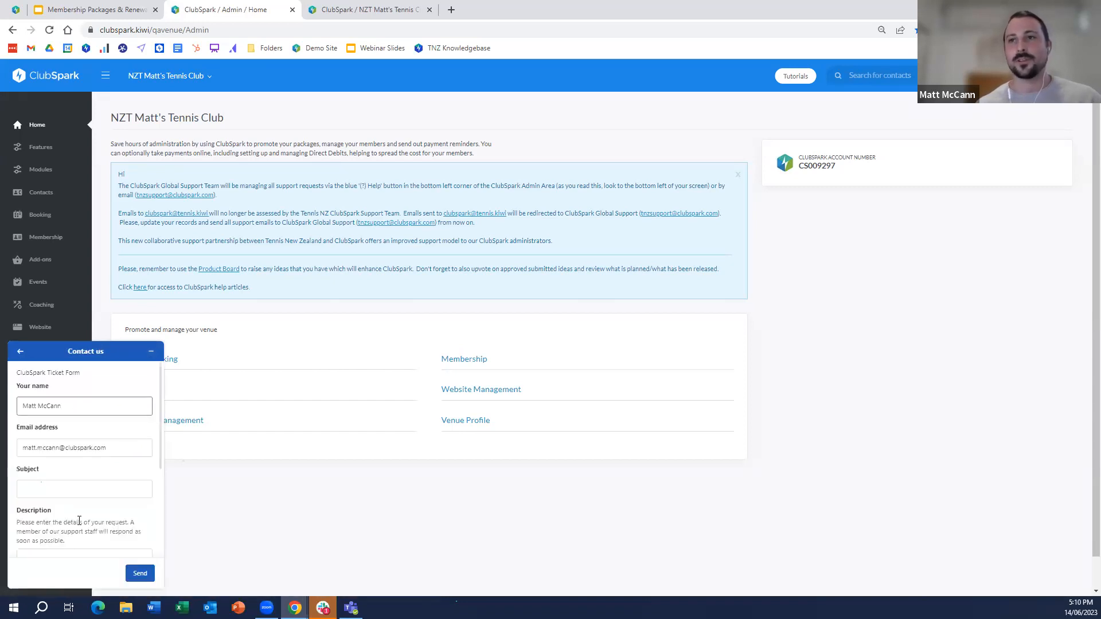
pyautogui.scroll(-3, 75, 519)
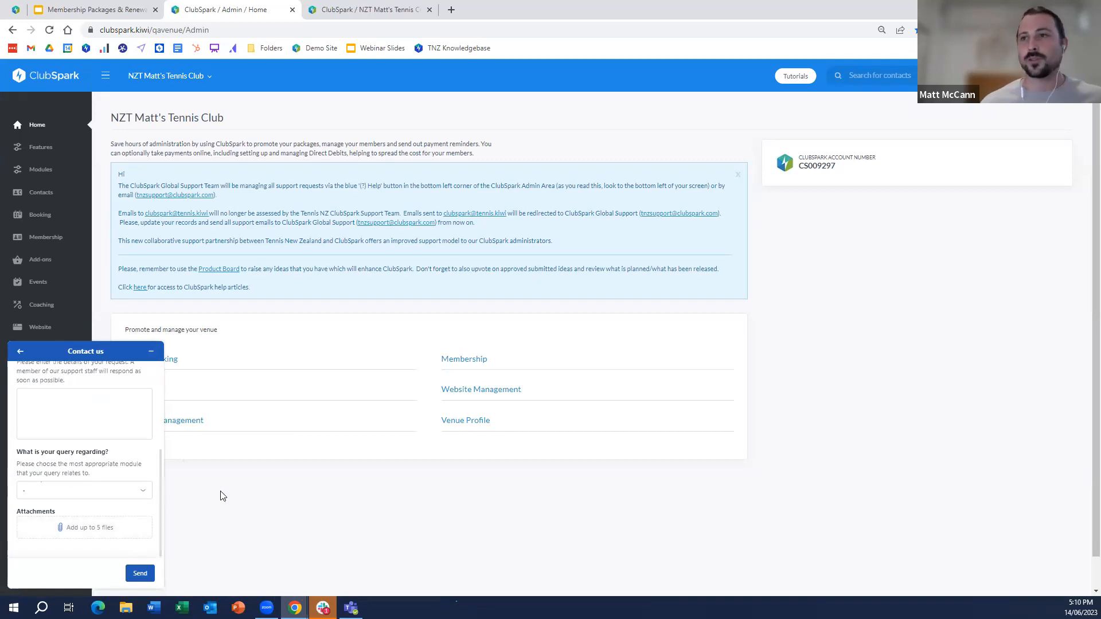
pyautogui.click(21, 351)
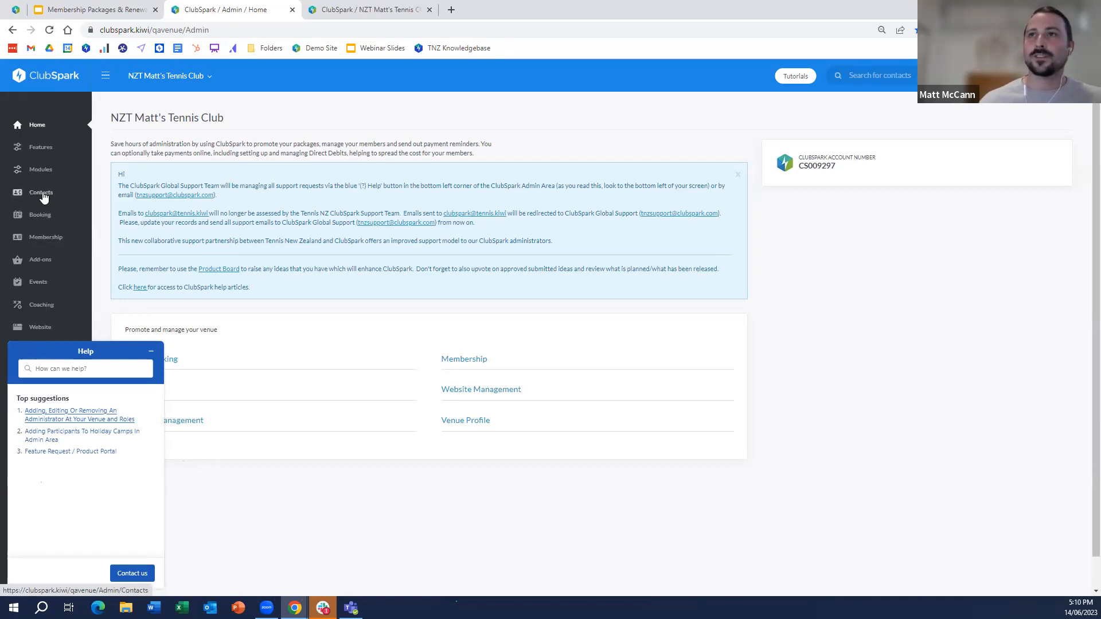
# Open the Membership module and compare it with the Stripe account setup banner on the Stripe Banner Example venue.
pyautogui.click(45, 239)
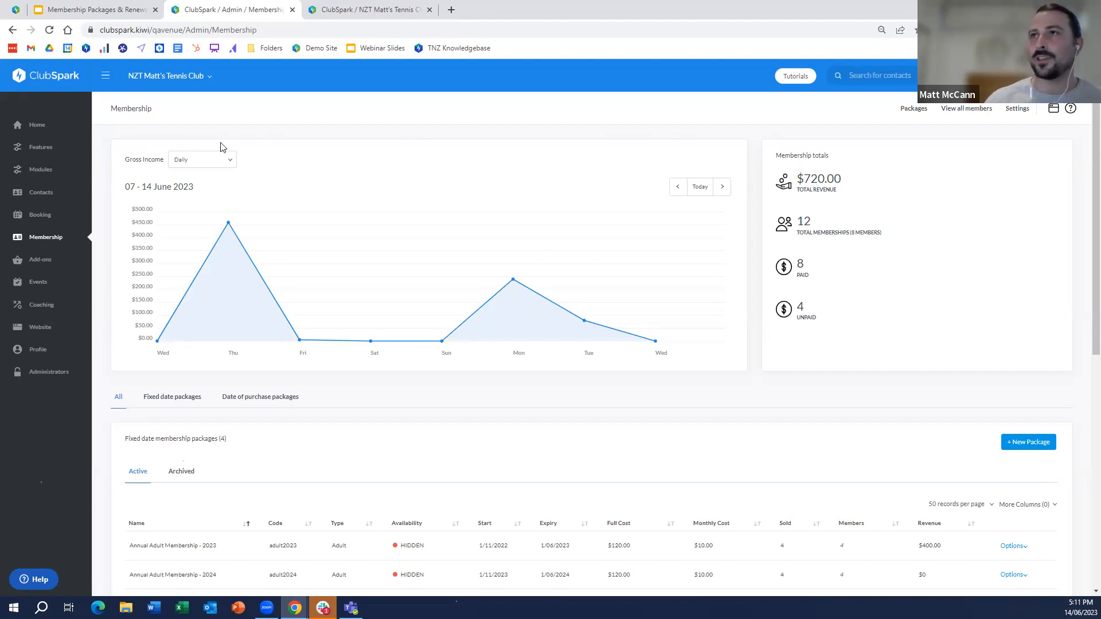
pyautogui.click(15, 11)
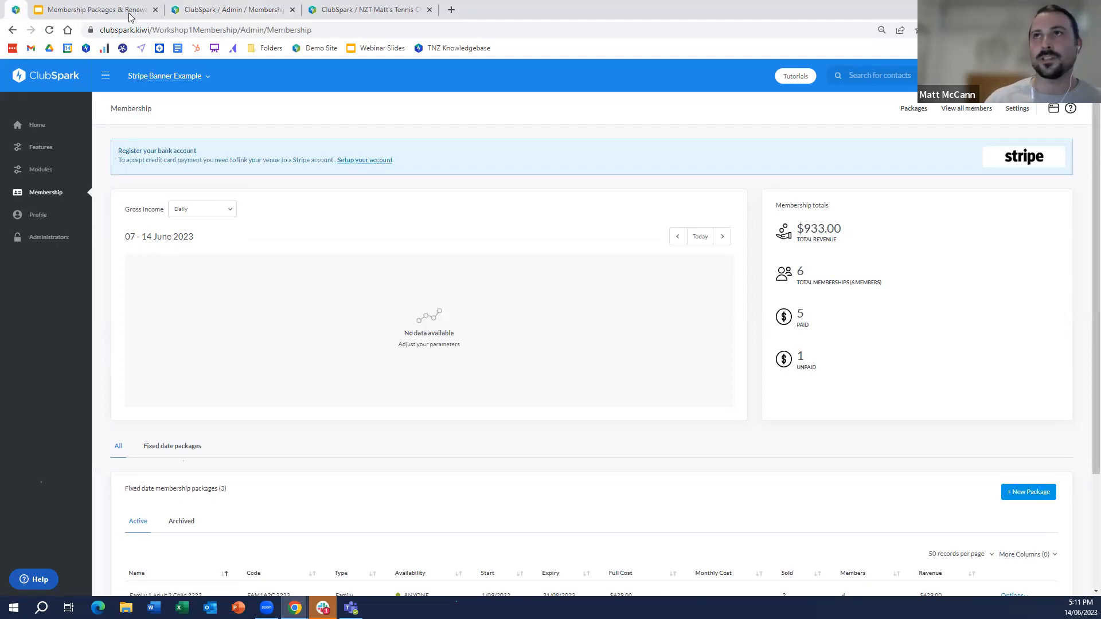
pyautogui.click(206, 12)
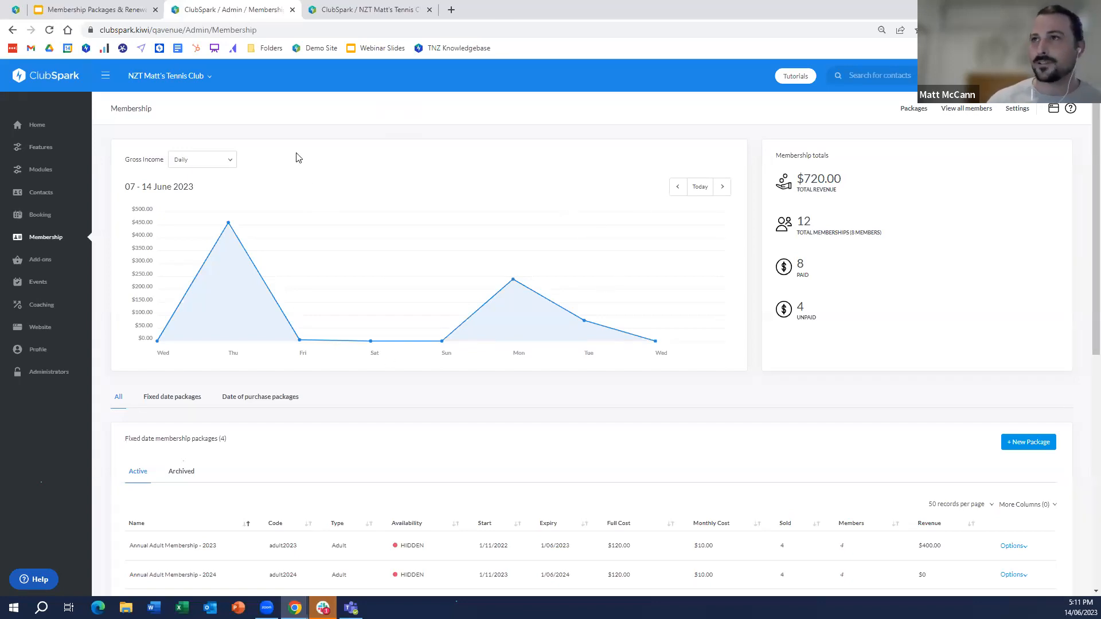
# Check the period options of the gross income chart and highlight the total revenue in the membership totals.
pyautogui.click(229, 160)
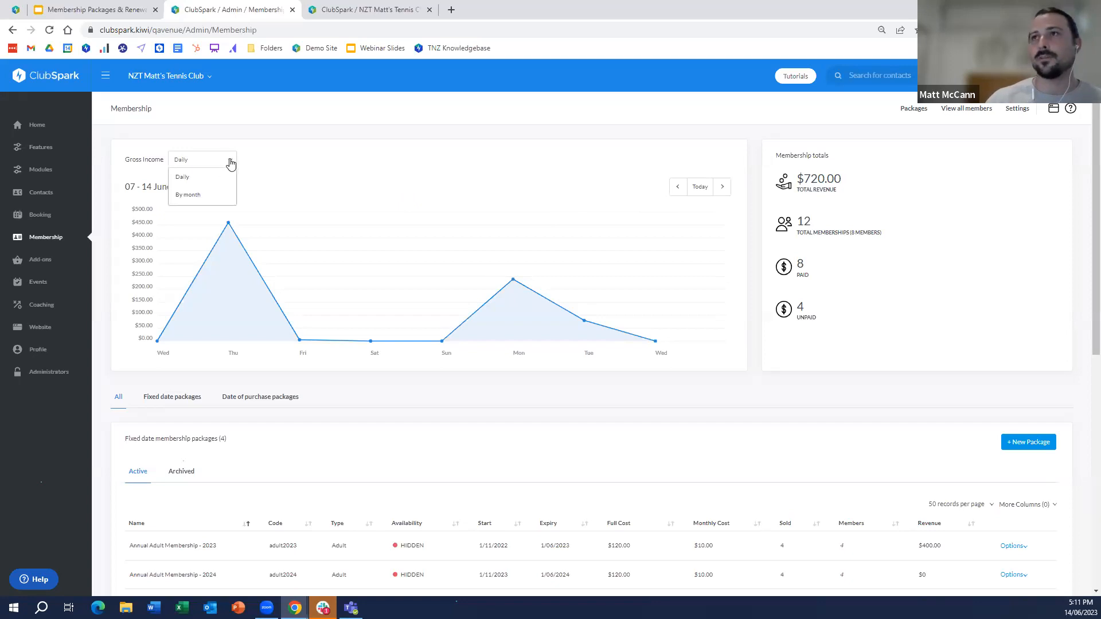
pyautogui.click(338, 169)
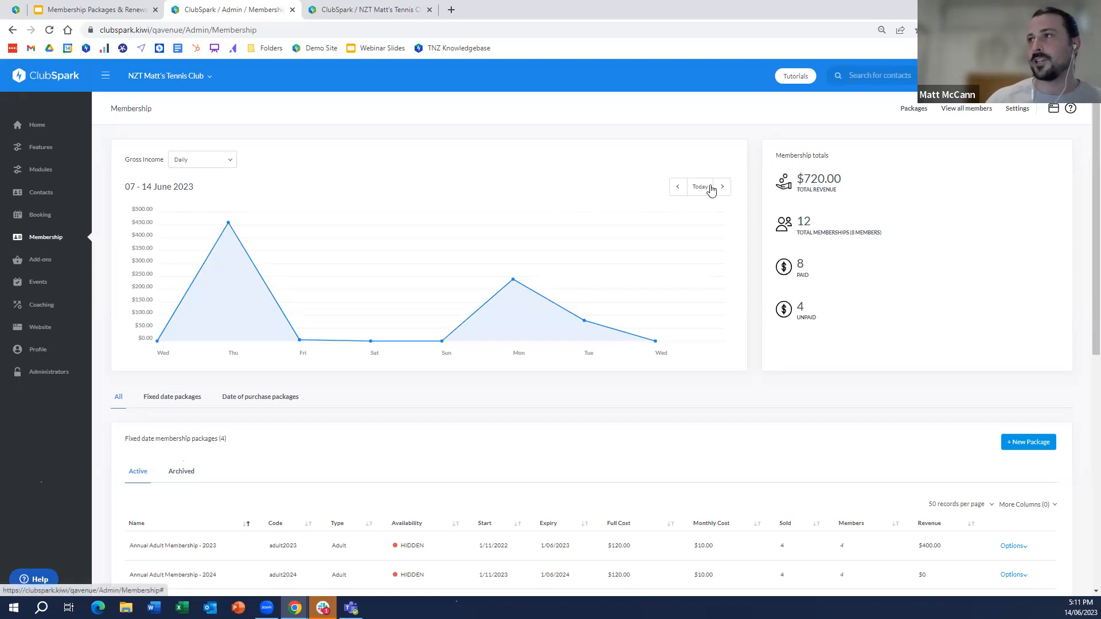
pyautogui.moveTo(798, 176); pyautogui.dragTo(849, 179)
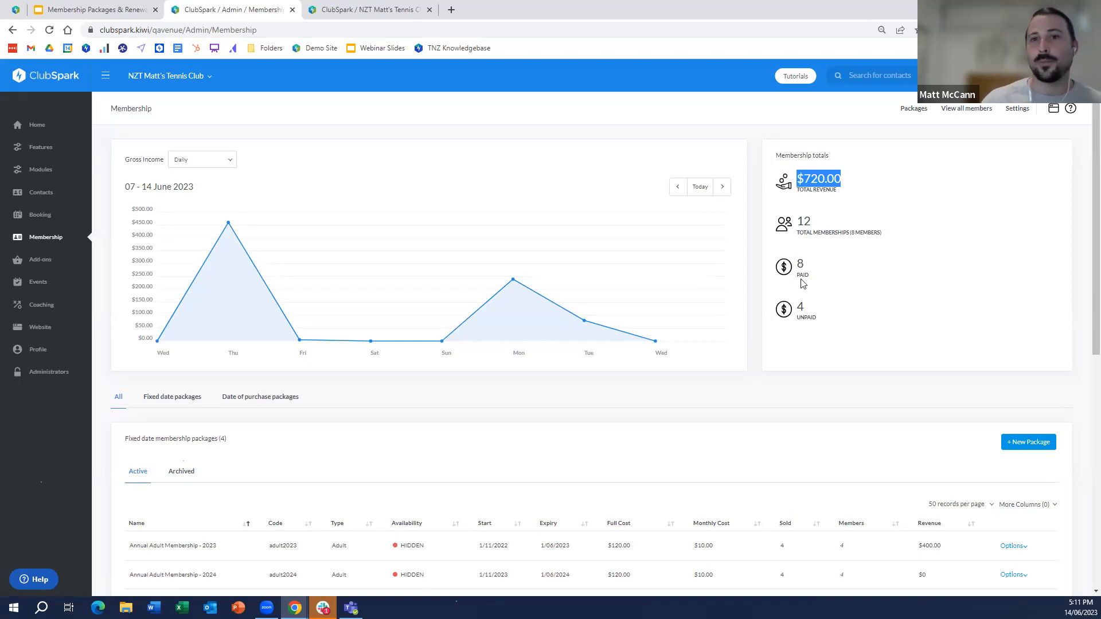
# Examine the fixed date membership packages and the actions available for Annual Adult Membership - 2023.
pyautogui.scroll(-2, 246, 376)
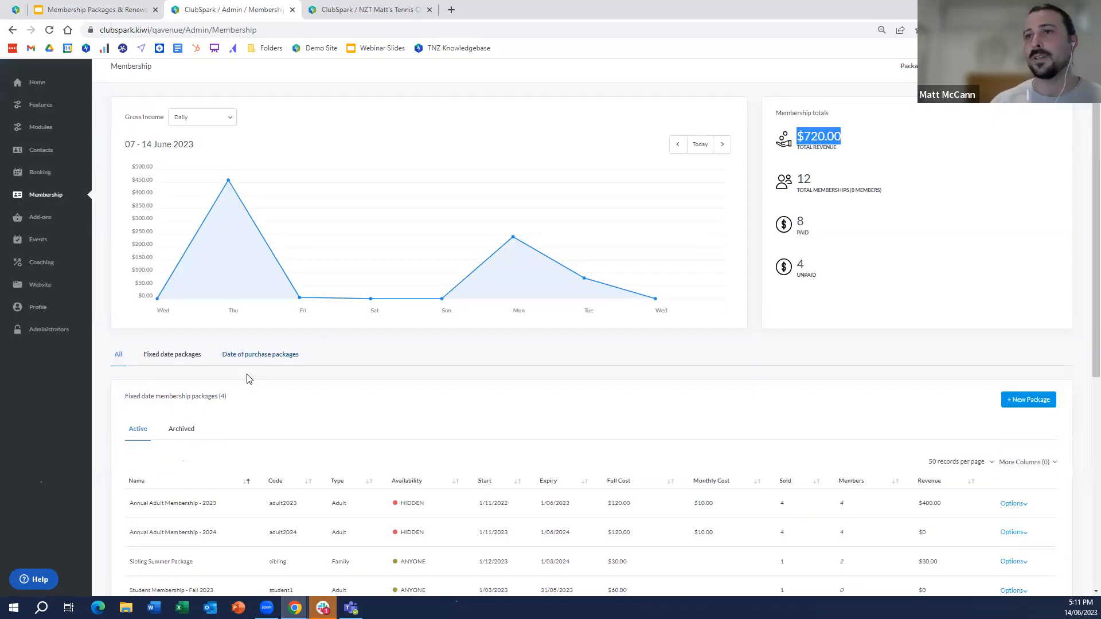
pyautogui.scroll(-1, 370, 342)
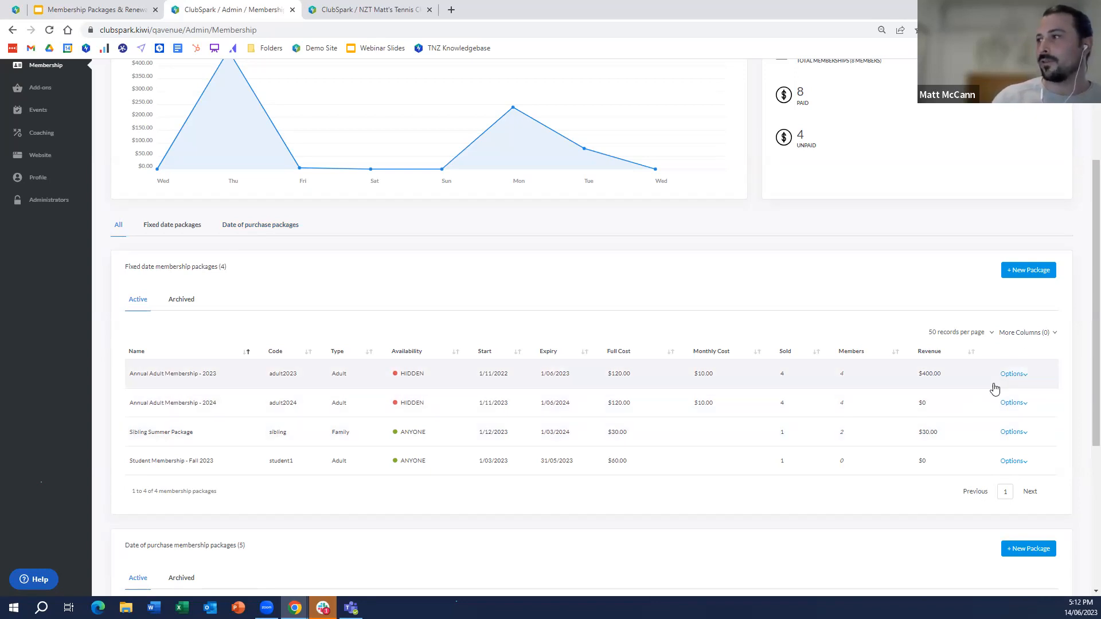
pyautogui.click(1026, 378)
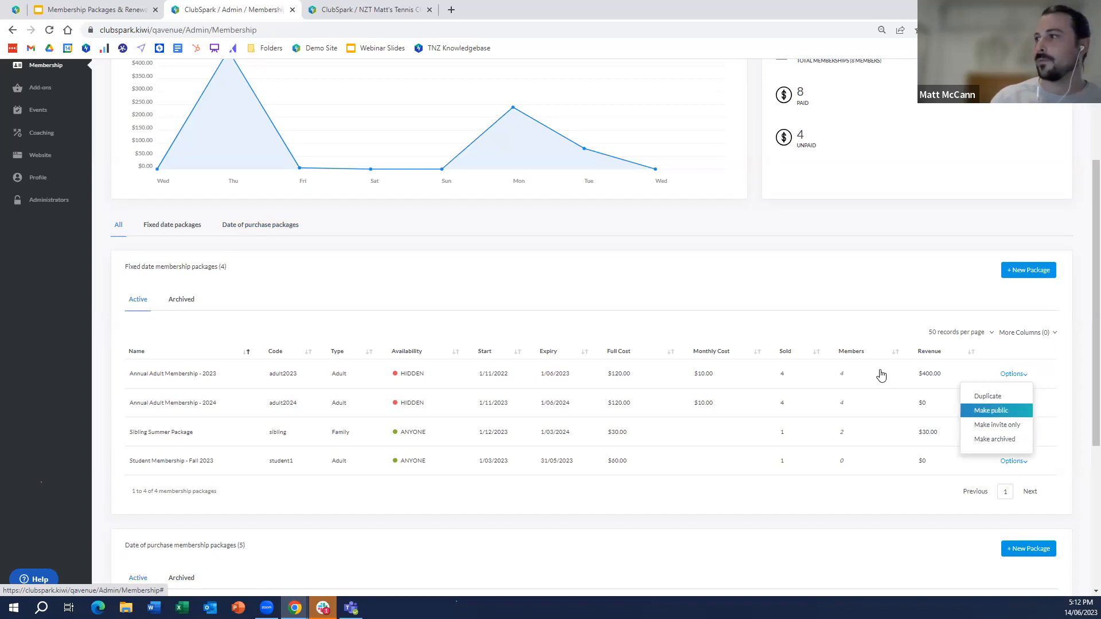
pyautogui.click(627, 282)
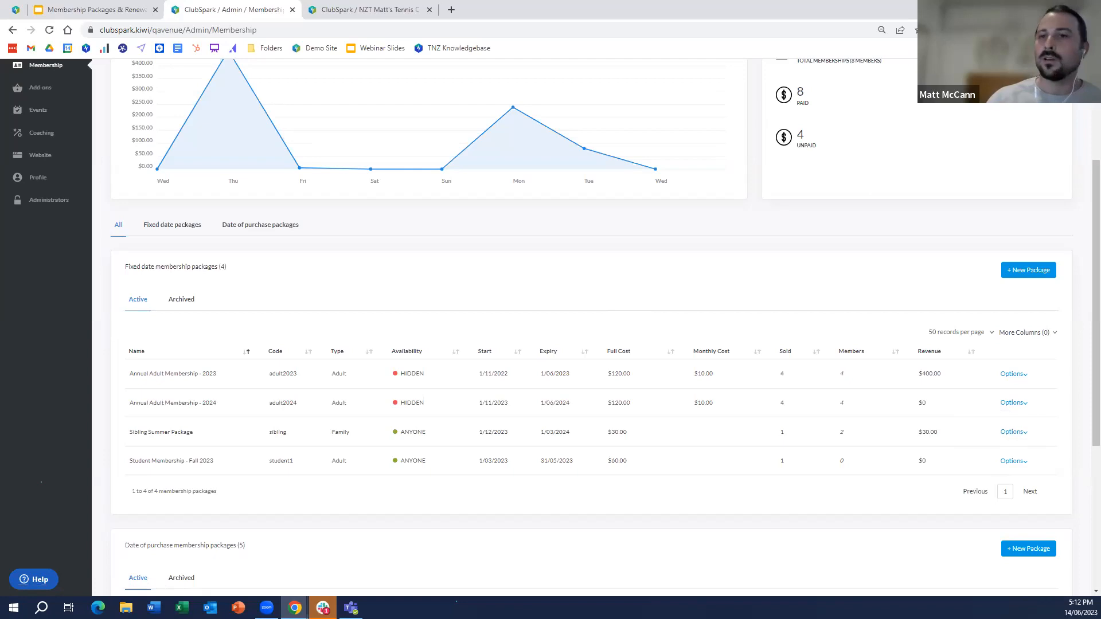
# Review the membership settings for offline payment status, date of purchase renewals, confirmation text and terms and conditions.
pyautogui.scroll(3, 929, 212)
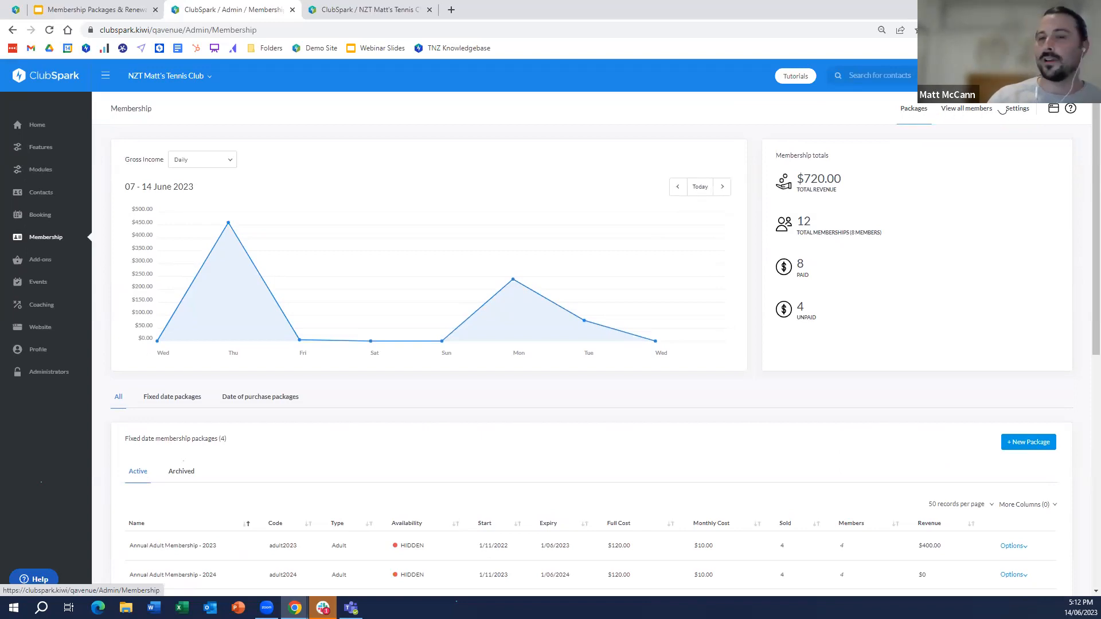
pyautogui.click(911, 114)
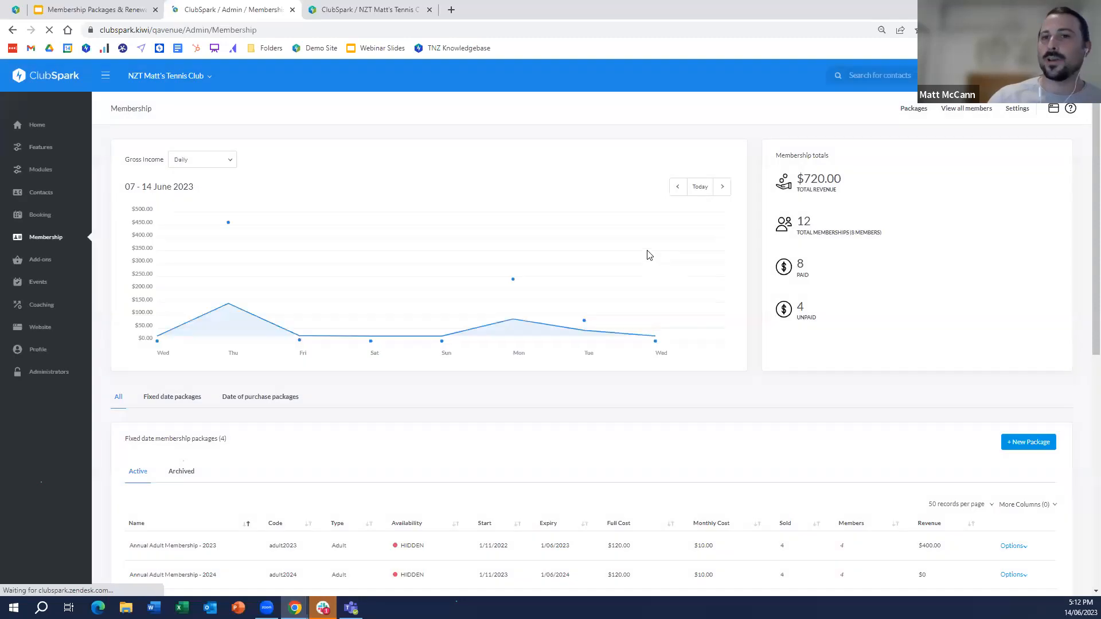
pyautogui.click(1016, 113)
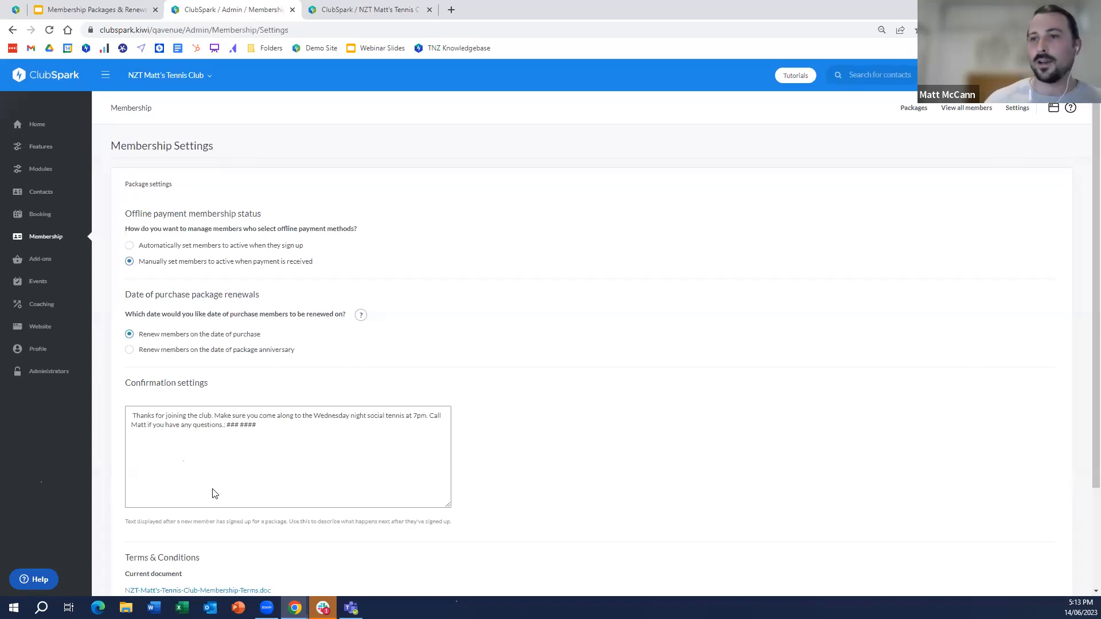
pyautogui.scroll(-1, 214, 491)
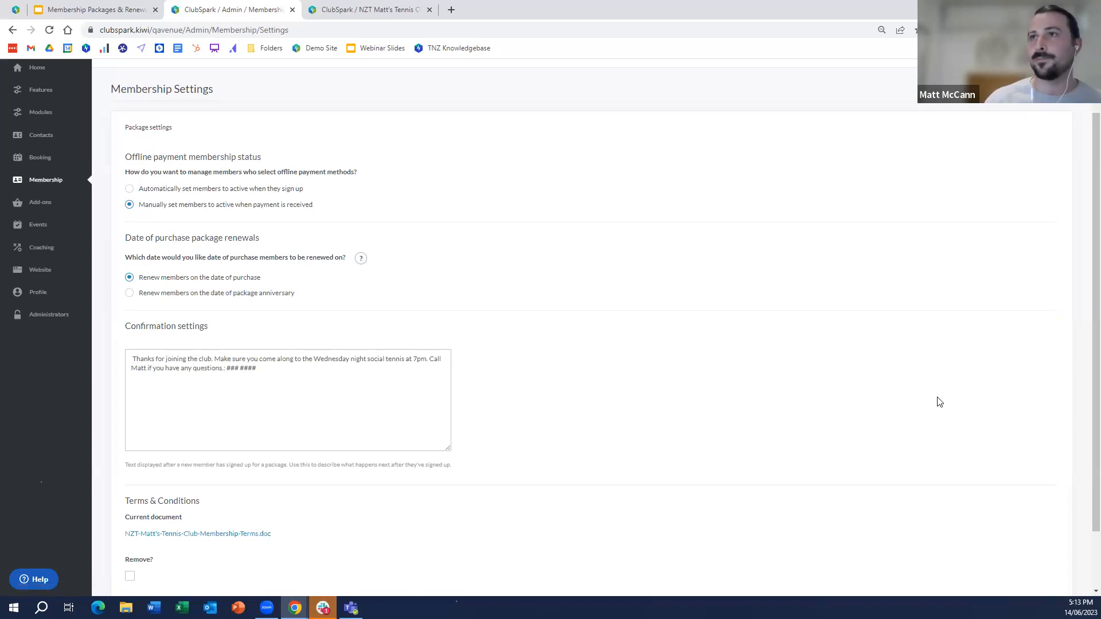
# Return to the membership packages and duplicate Annual Adult Membership - 2023 with its active members imported.
pyautogui.scroll(1, 946, 367)
pyautogui.click(914, 111)
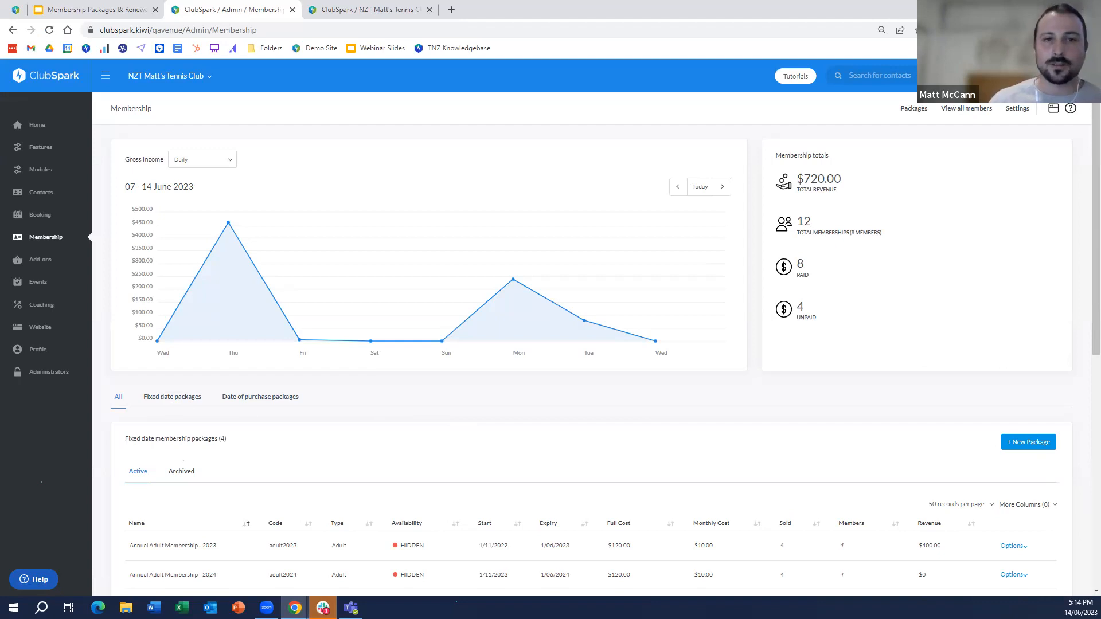
pyautogui.scroll(-2, 344, 416)
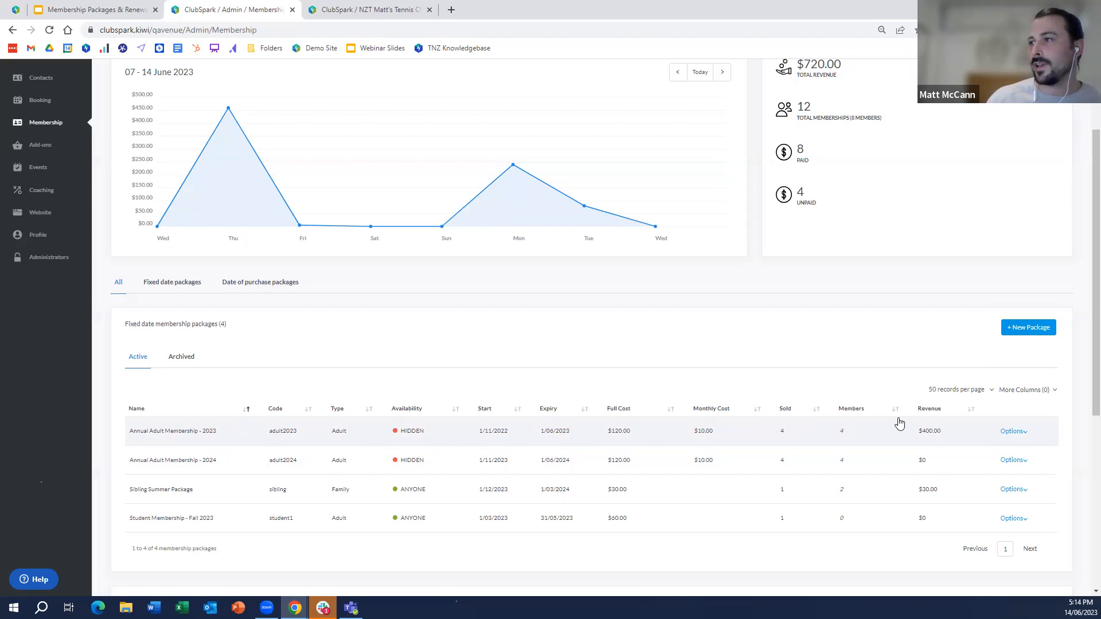
pyautogui.click(1023, 434)
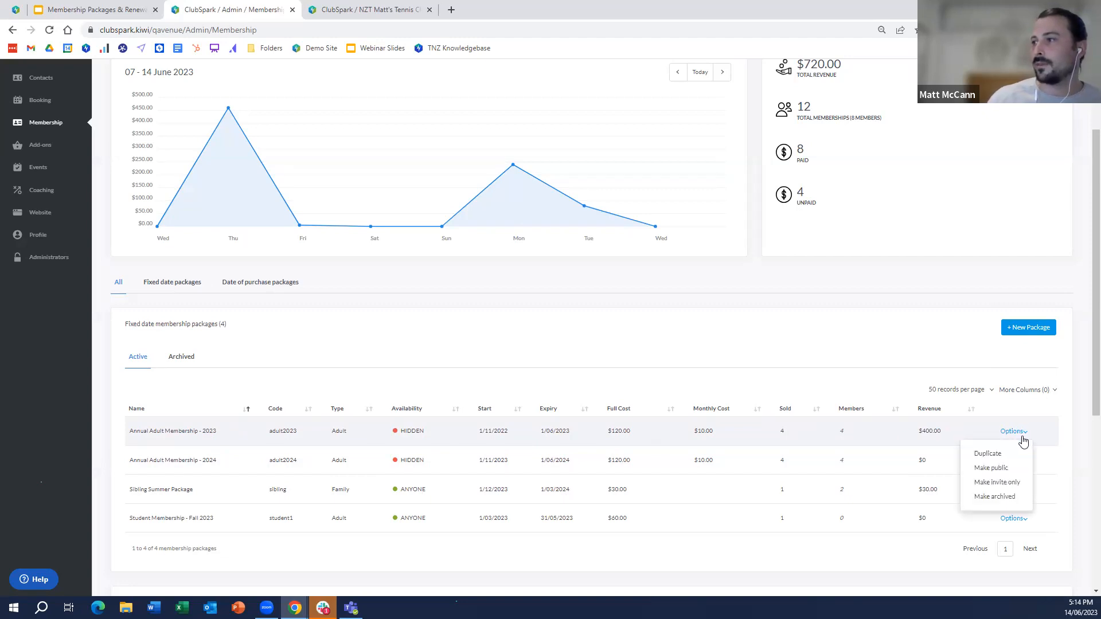
pyautogui.click(1003, 459)
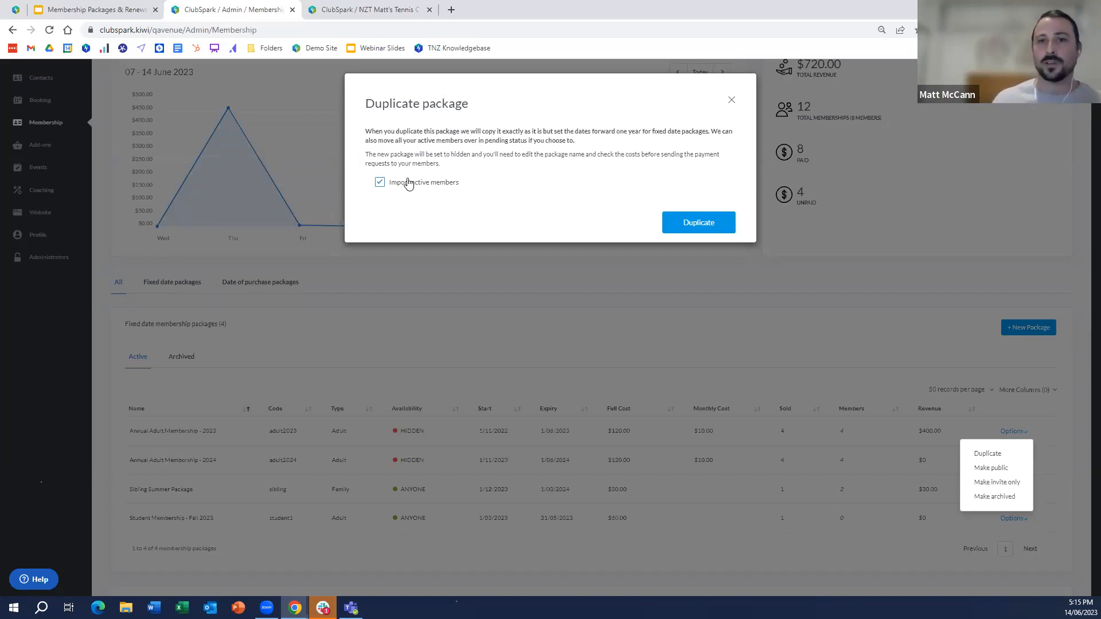
pyautogui.click(694, 224)
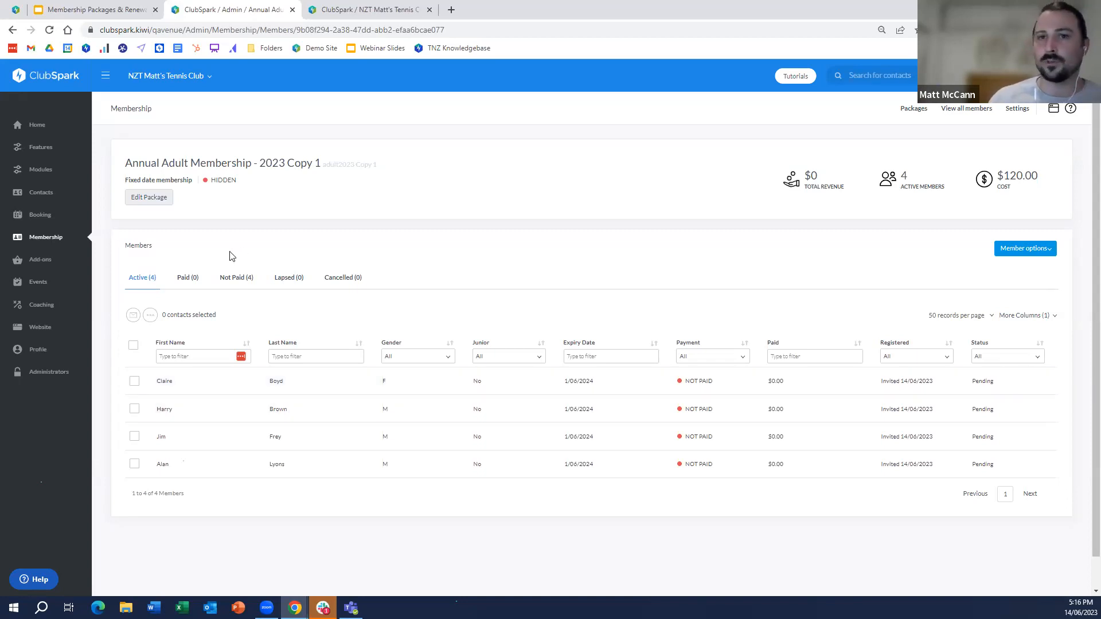
# Edit the duplicated package, renaming it Annual Adult Membership - 2024 and setting its code to adult2024.
pyautogui.click(136, 200)
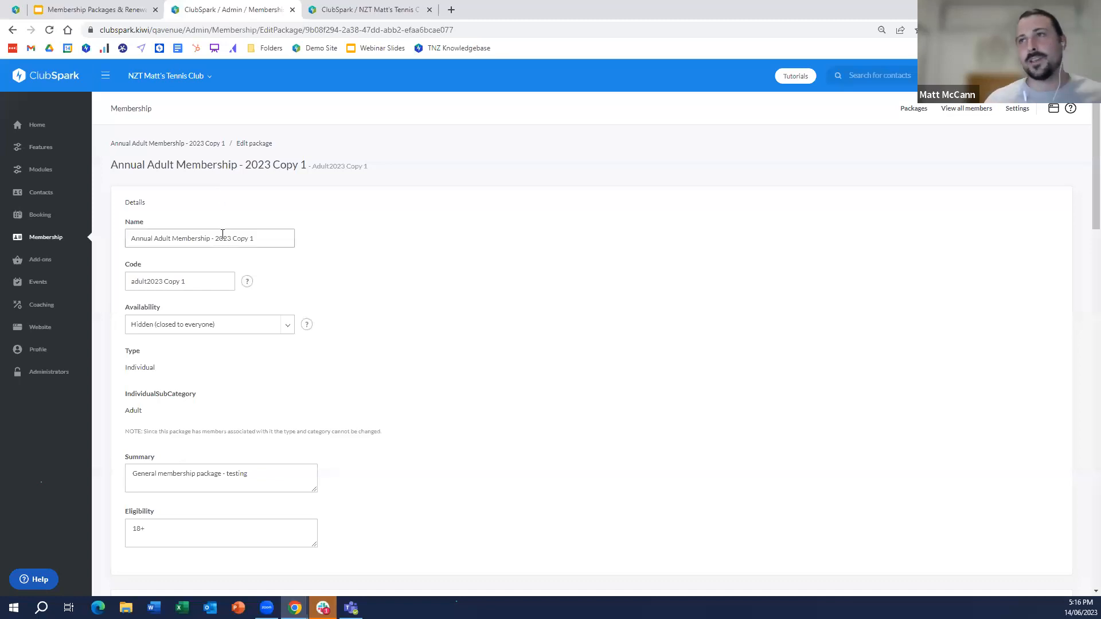
pyautogui.moveTo(215, 238); pyautogui.dragTo(321, 239)
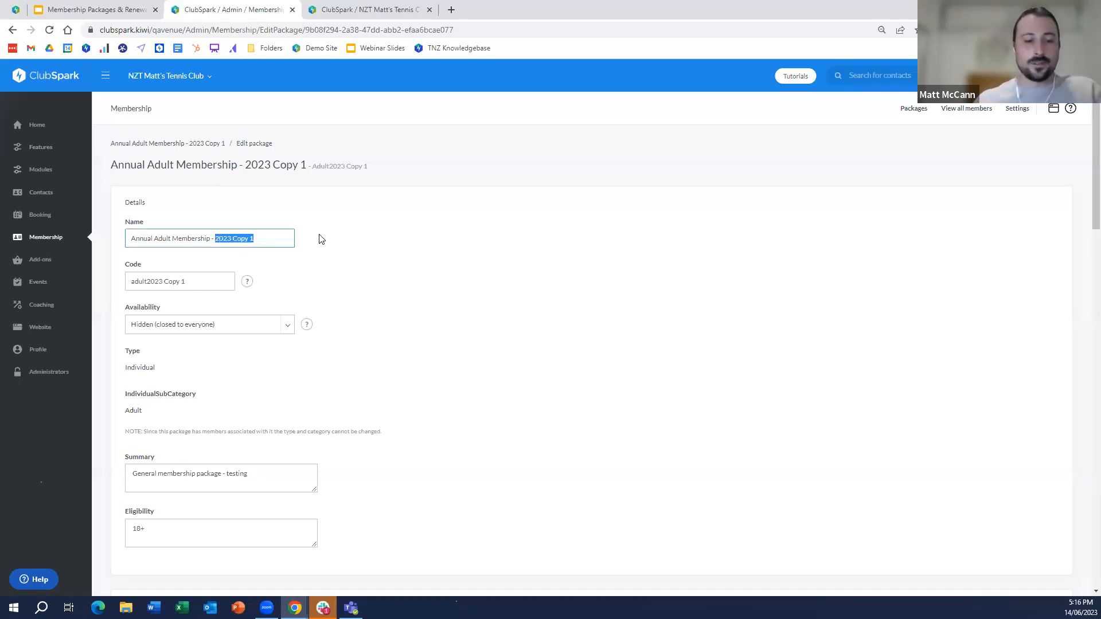
pyautogui.write('2024')
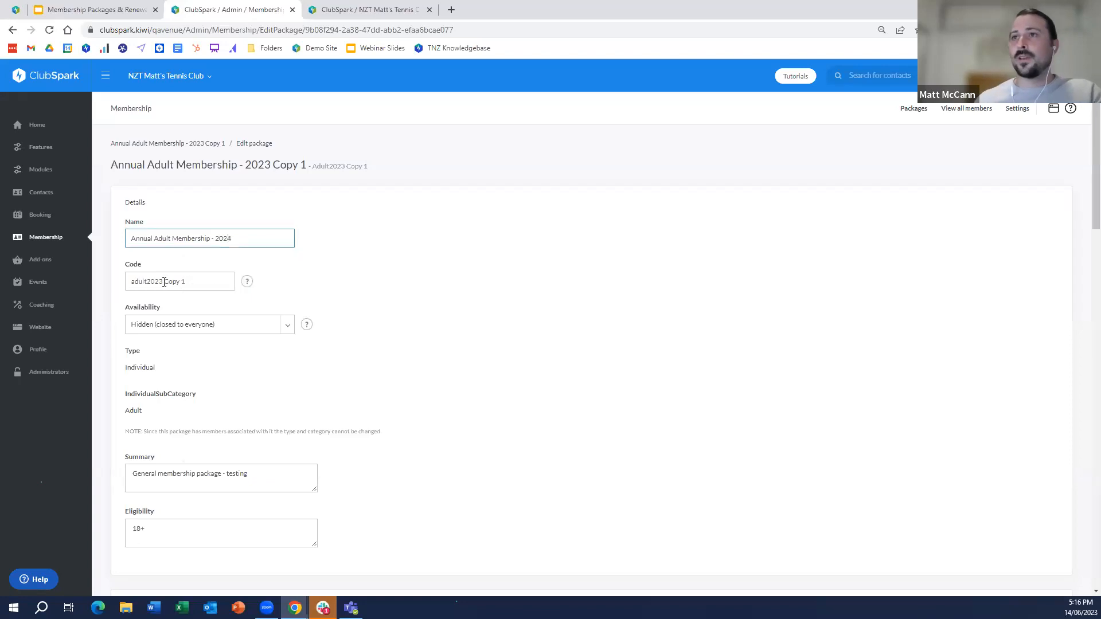
pyautogui.click(150, 281)
pyautogui.press('BackSpace')
pyautogui.write('4')
pyautogui.moveTo(198, 281); pyautogui.dragTo(164, 281)
pyautogui.press('BackSpace')
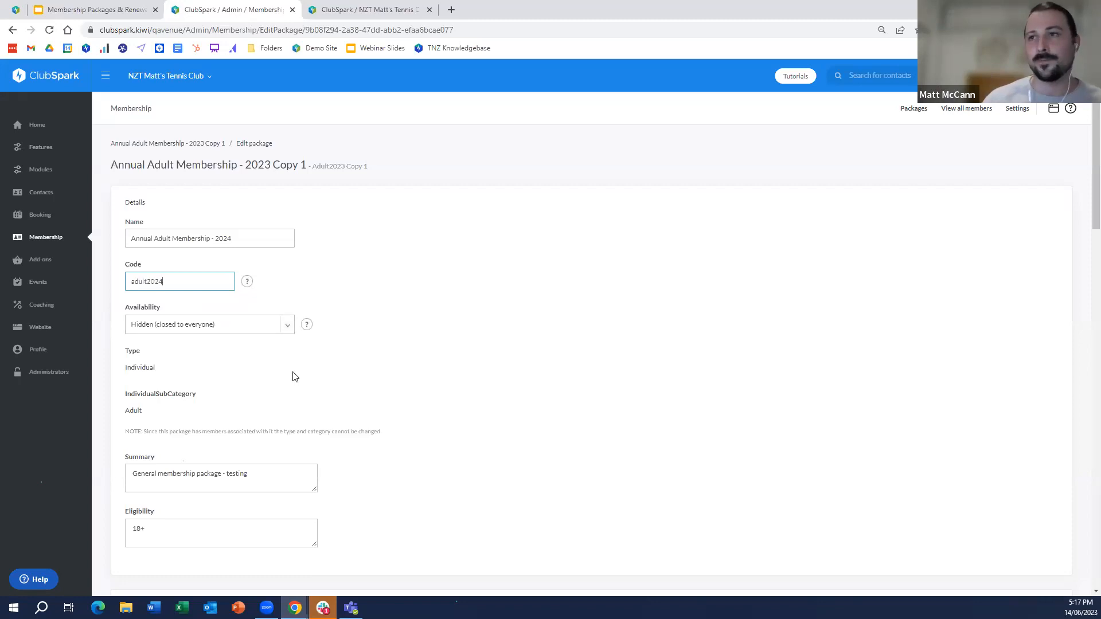
# Review the duplicated package's membership dates and view the explanation of the grace period setting.
pyautogui.scroll(-1, 289, 373)
pyautogui.scroll(-2, 290, 369)
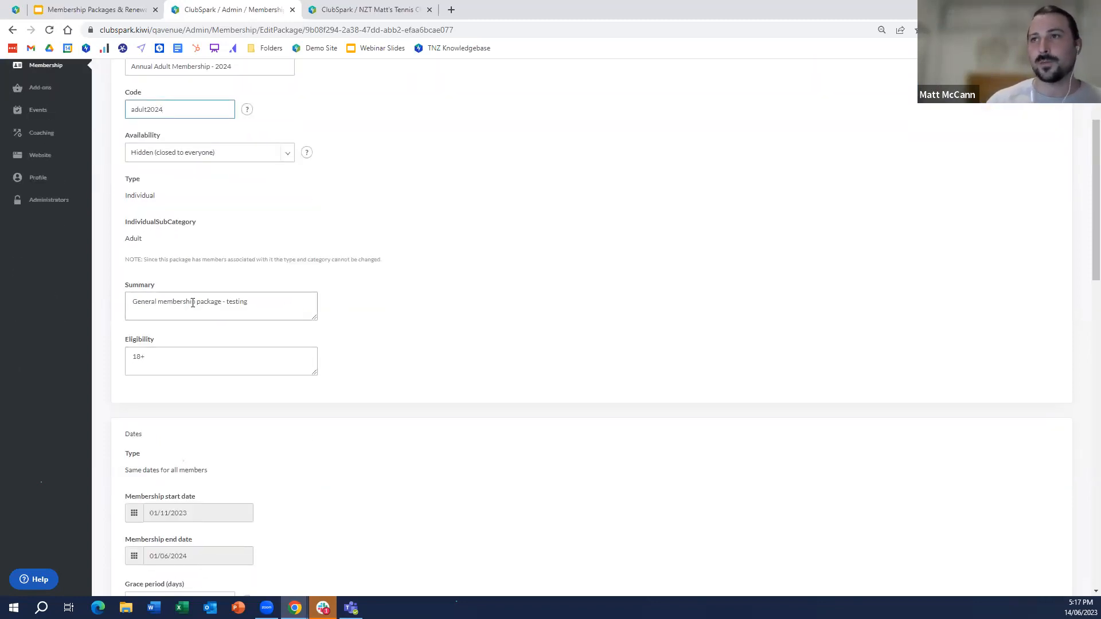
pyautogui.scroll(-1, 171, 371)
pyautogui.scroll(-3, 163, 344)
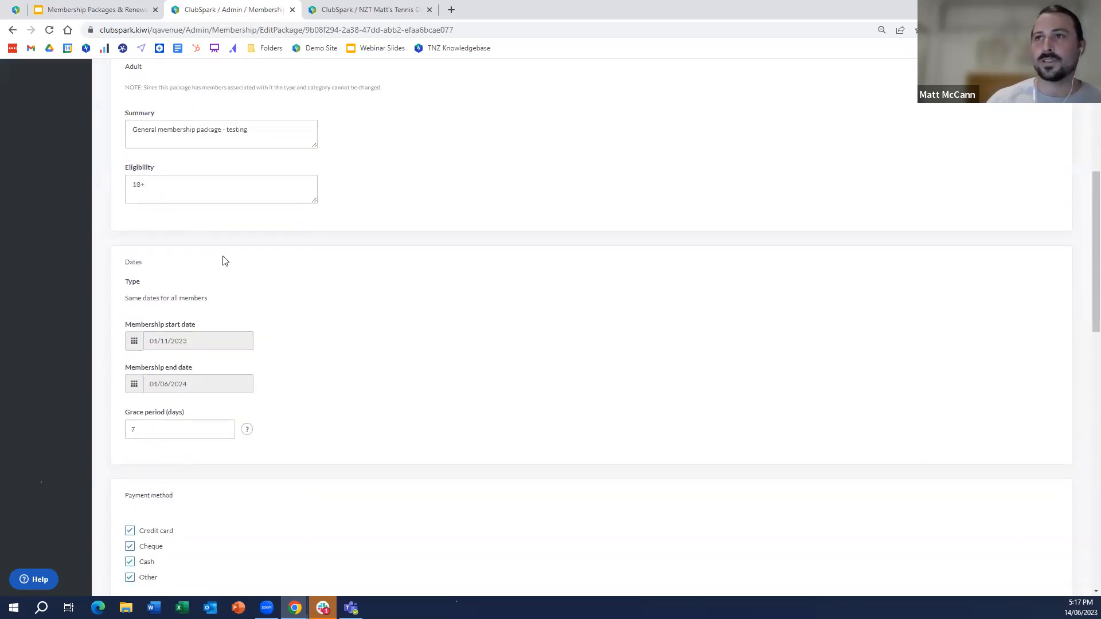
pyautogui.scroll(-1, 218, 284)
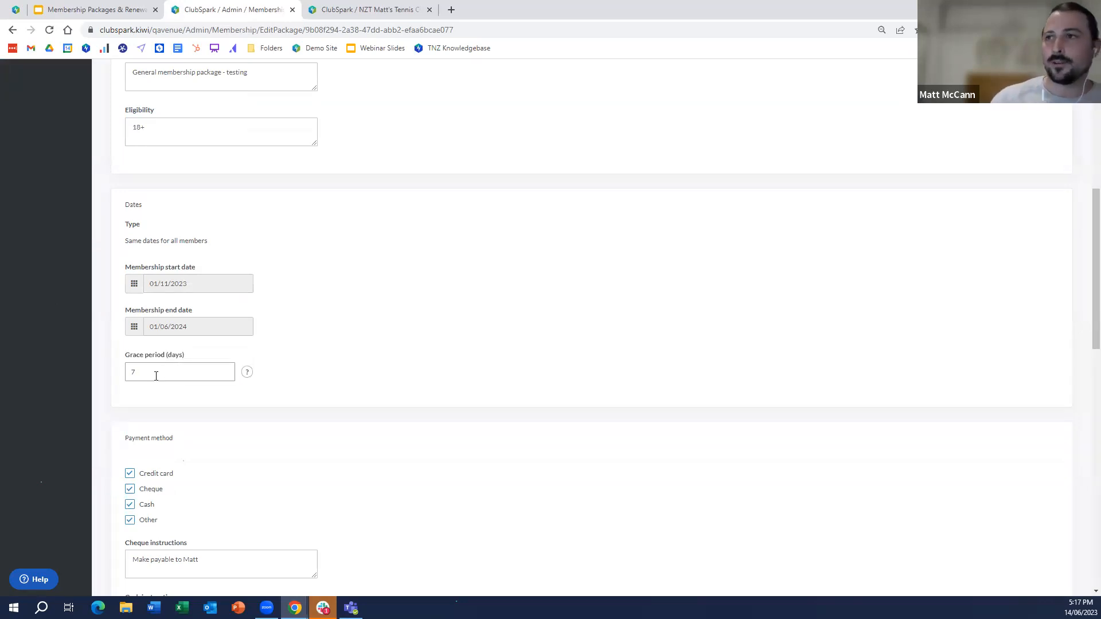
pyautogui.click(248, 374)
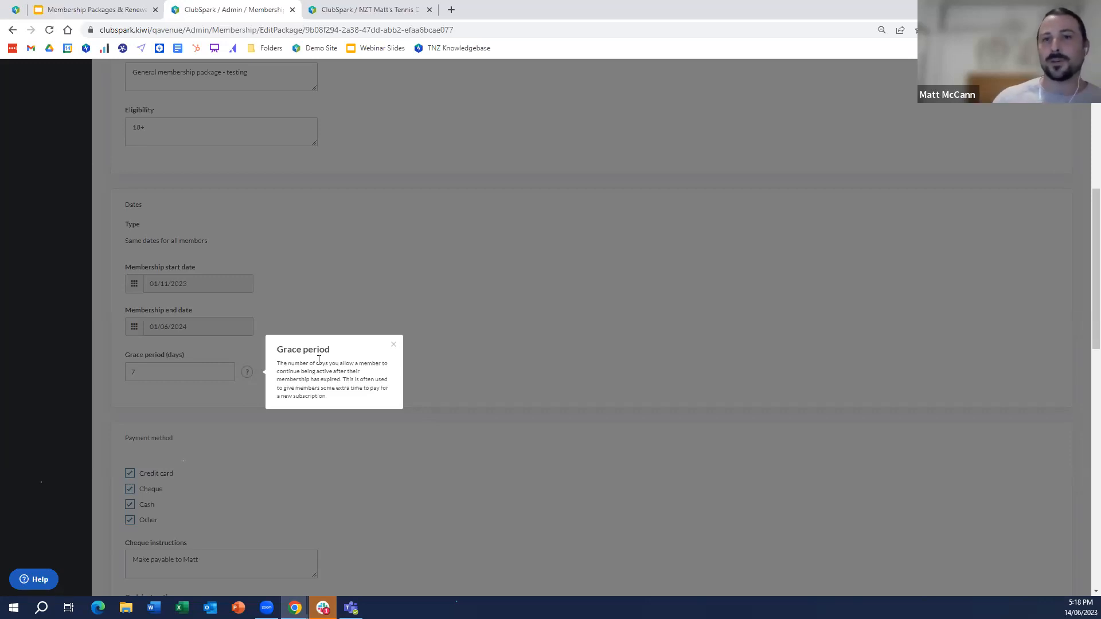
# Close the grace period explanation, look over the payment methods, and disable payment in instalments in the package's costs.
pyautogui.click(347, 256)
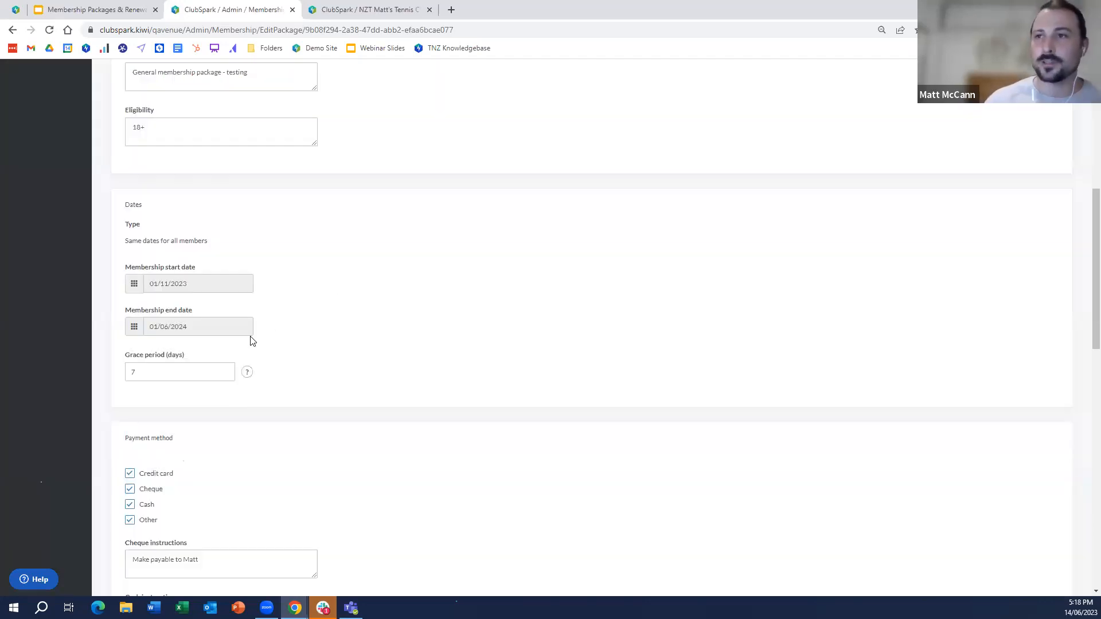
pyautogui.scroll(-2, 282, 425)
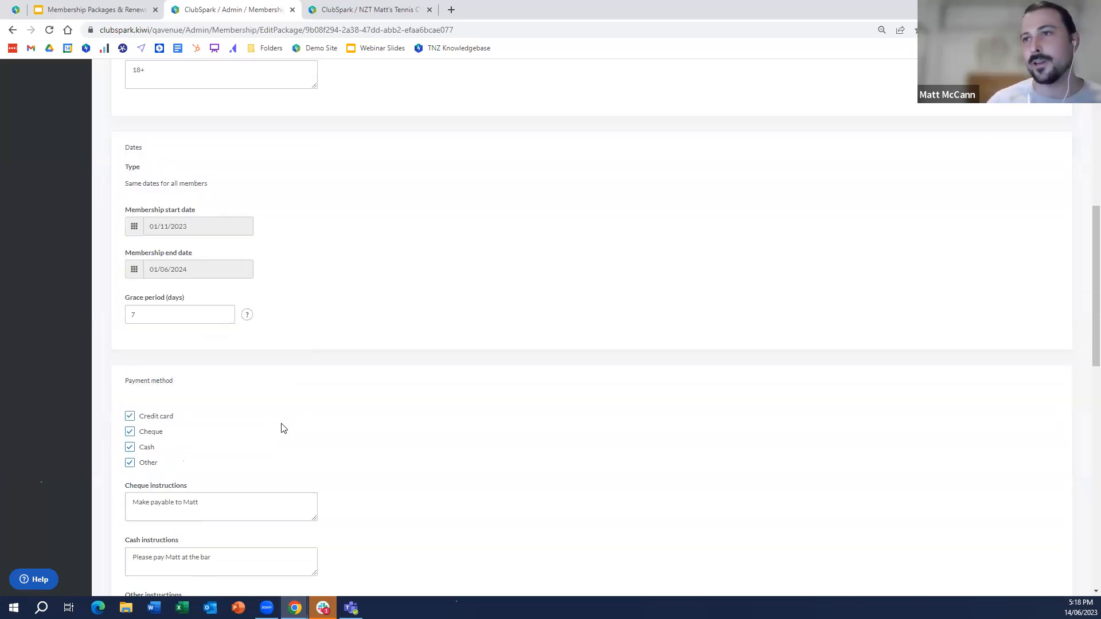
pyautogui.scroll(-2, 285, 425)
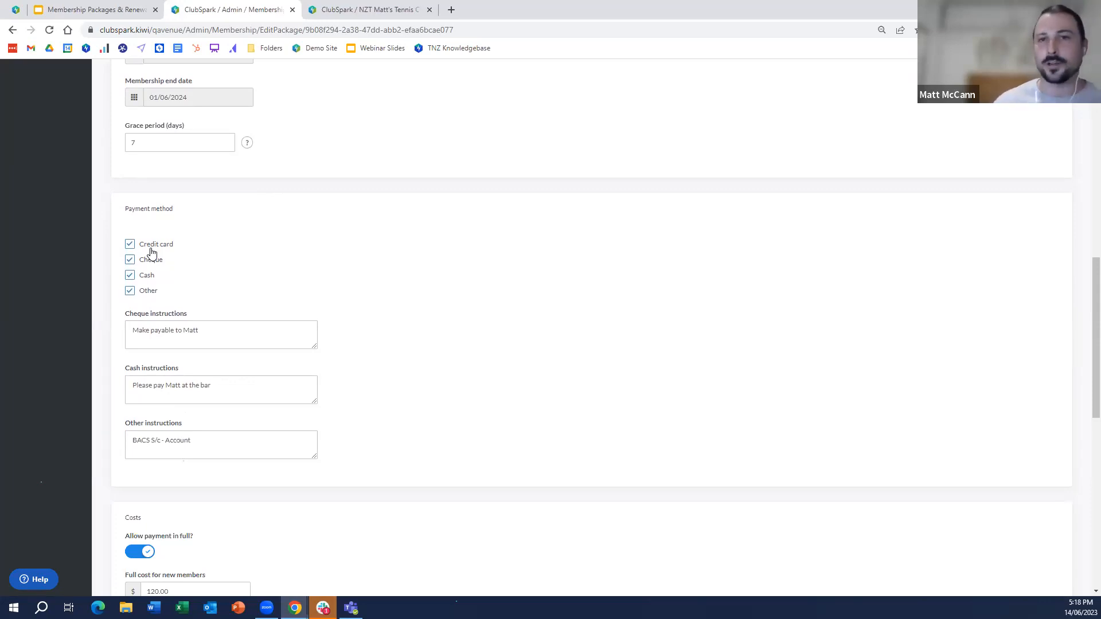
pyautogui.scroll(-3, 602, 295)
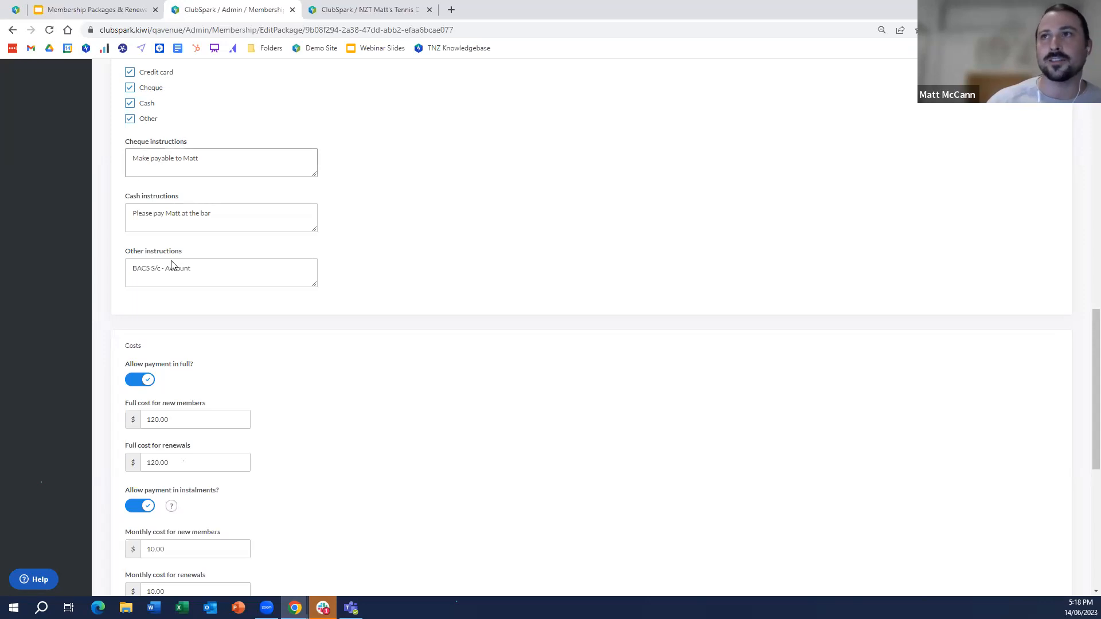
pyautogui.scroll(-1, 375, 467)
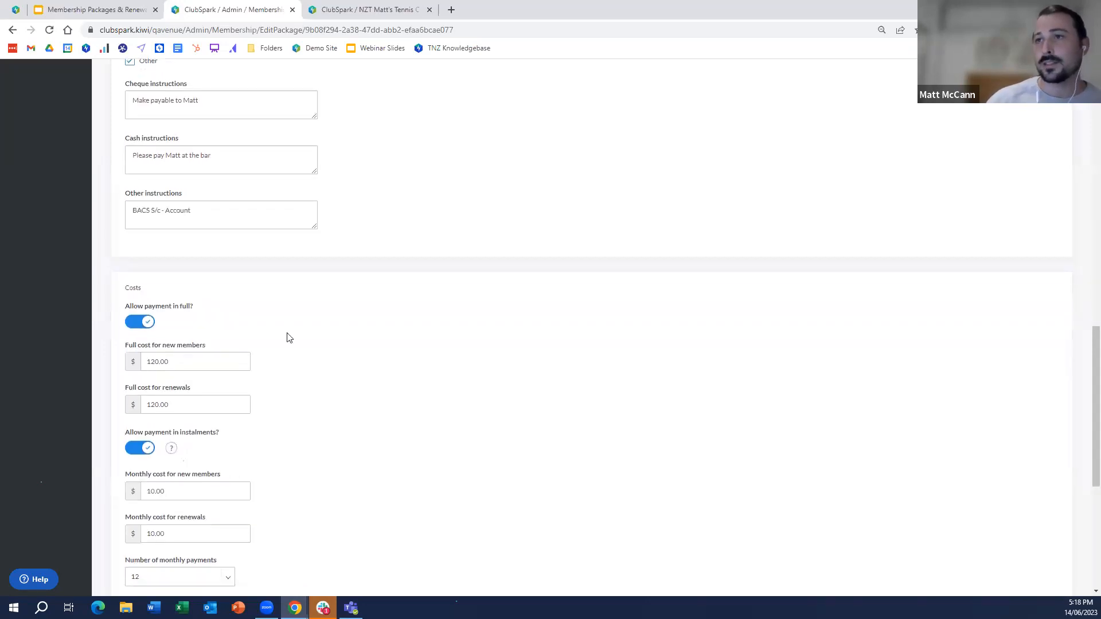
pyautogui.scroll(-2, 289, 338)
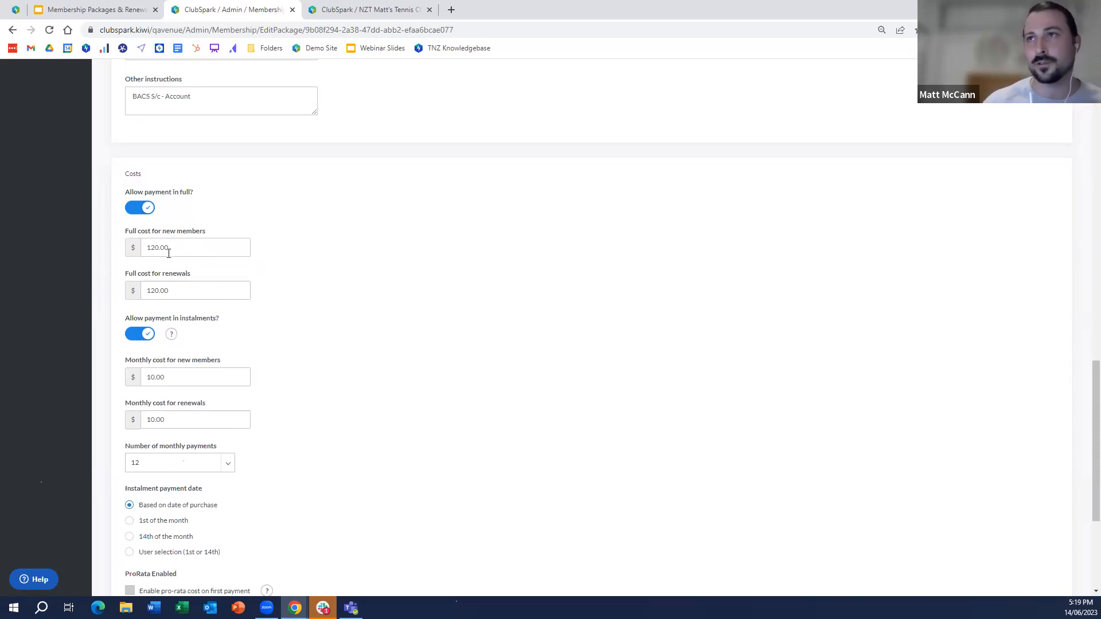
pyautogui.scroll(-1, 189, 327)
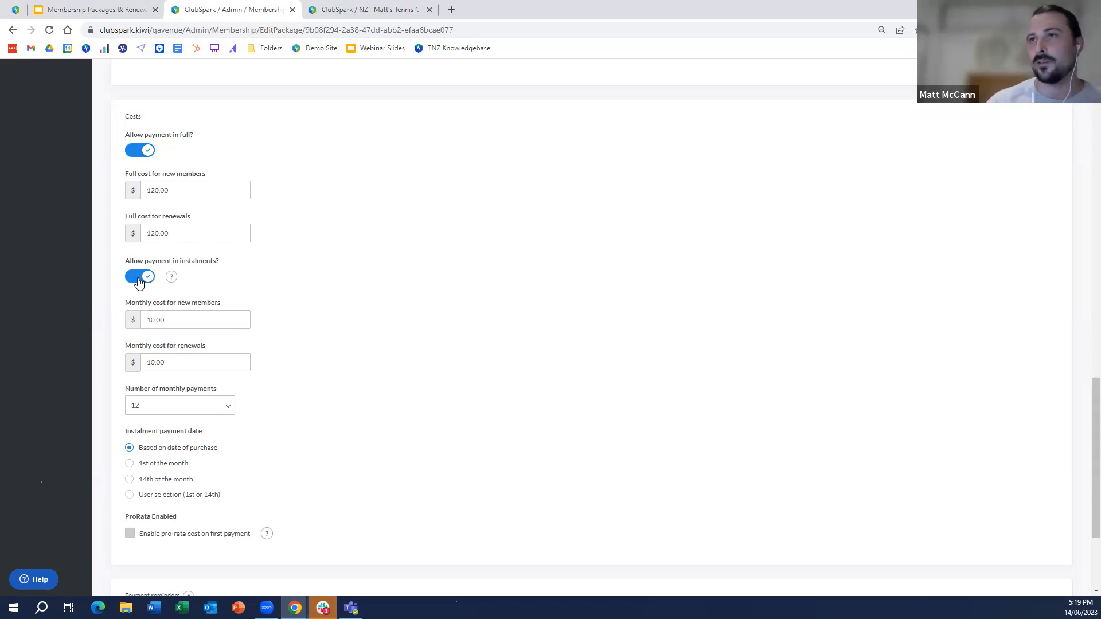
pyautogui.click(139, 278)
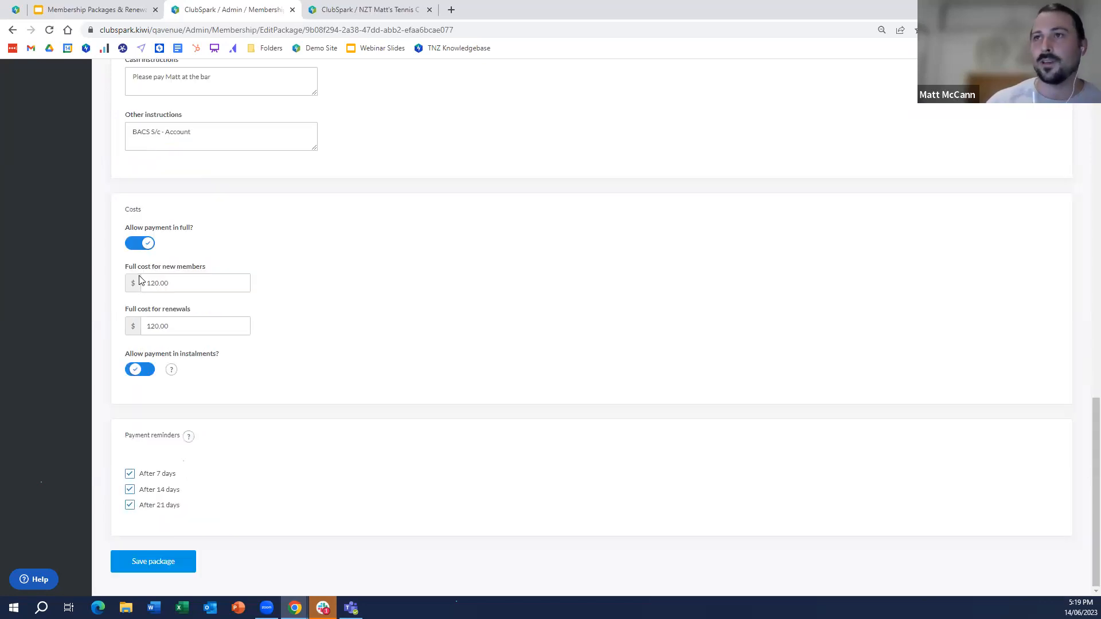
pyautogui.click(143, 369)
pyautogui.click(141, 370)
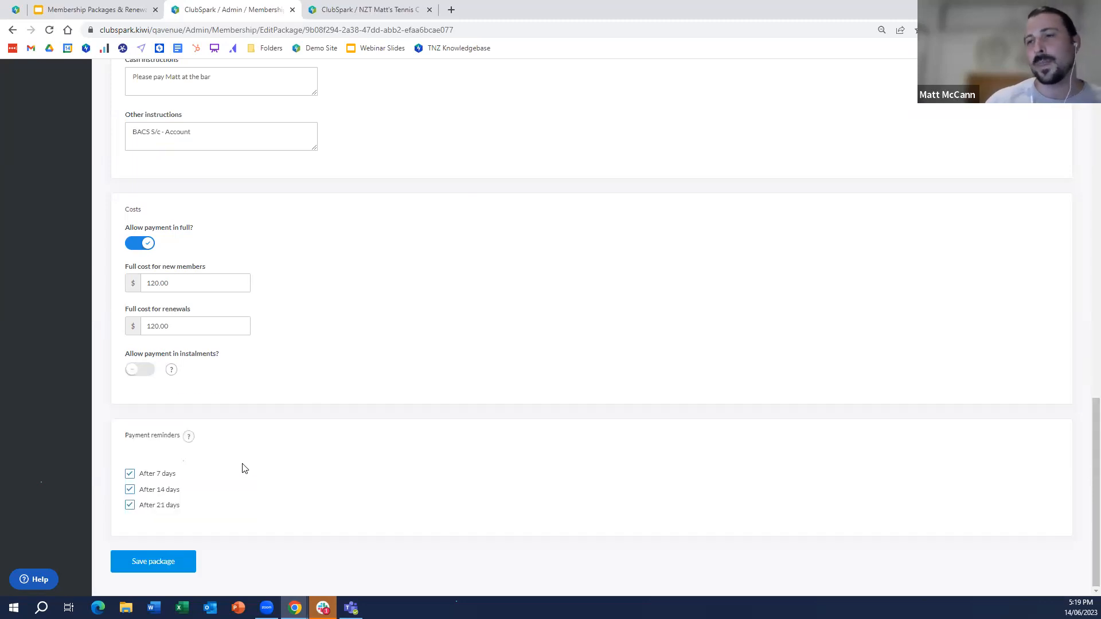
# Read the payment reminders explanation and save the package with the 7, 14 and 21 day reminders enabled.
pyautogui.click(189, 437)
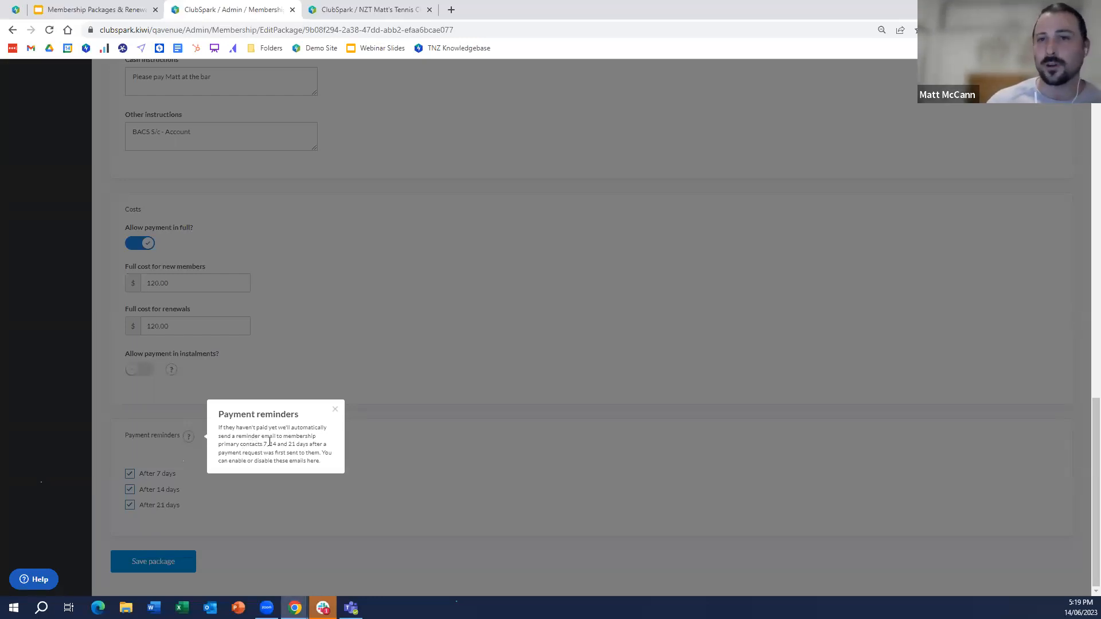
pyautogui.click(335, 409)
pyautogui.click(130, 474)
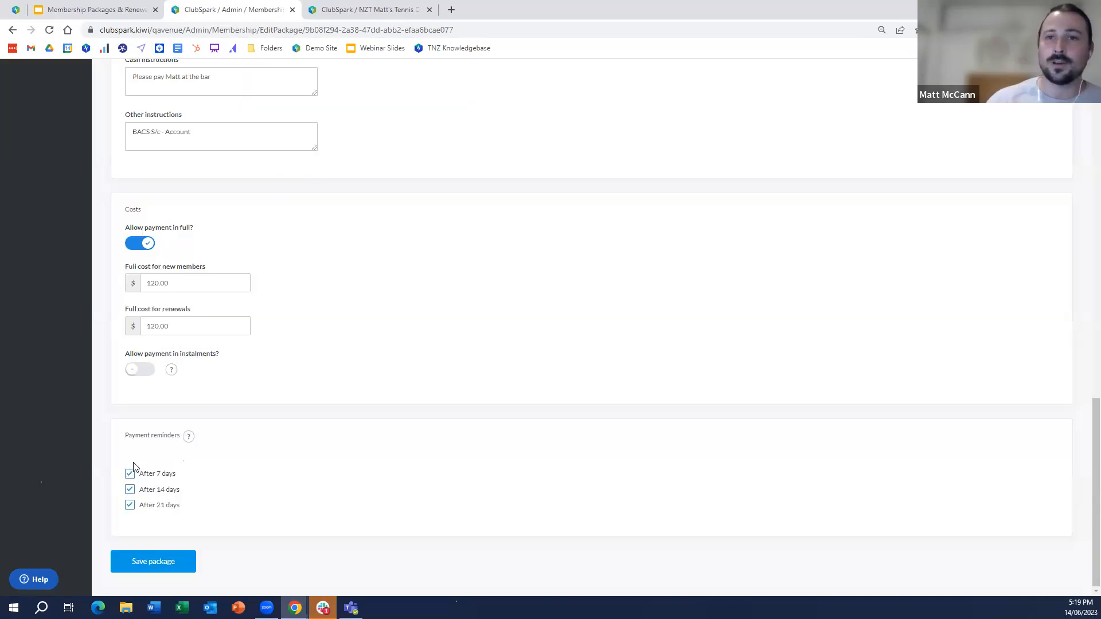
pyautogui.click(154, 564)
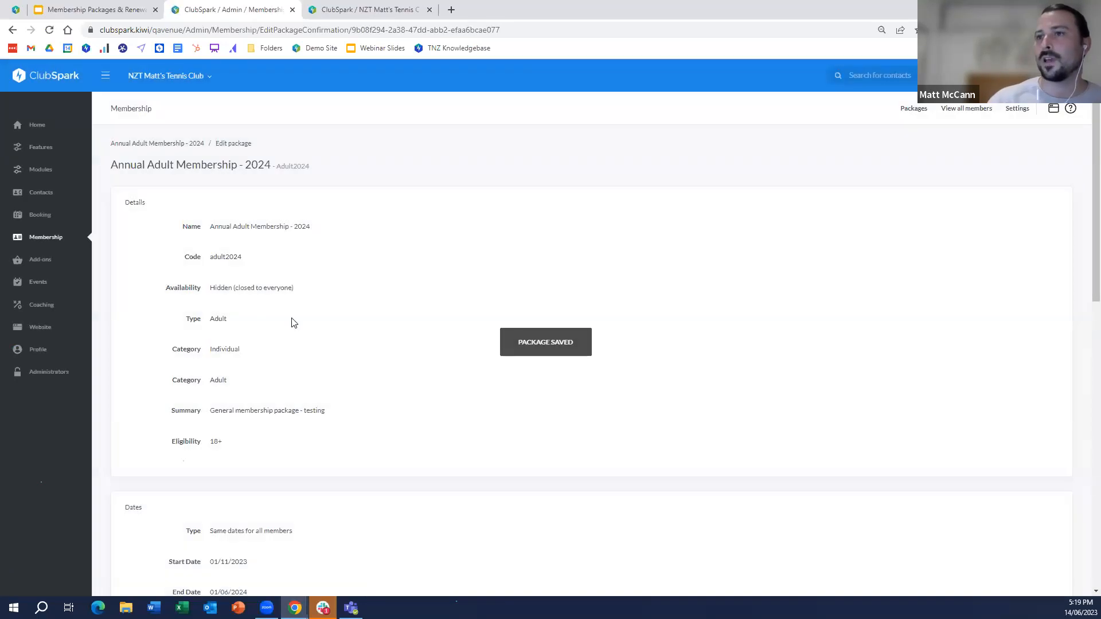
# Review the saved package's summary and open the Annual Adult Membership - 2024 member list.
pyautogui.scroll(-4, 281, 301)
pyautogui.scroll(-7, 282, 300)
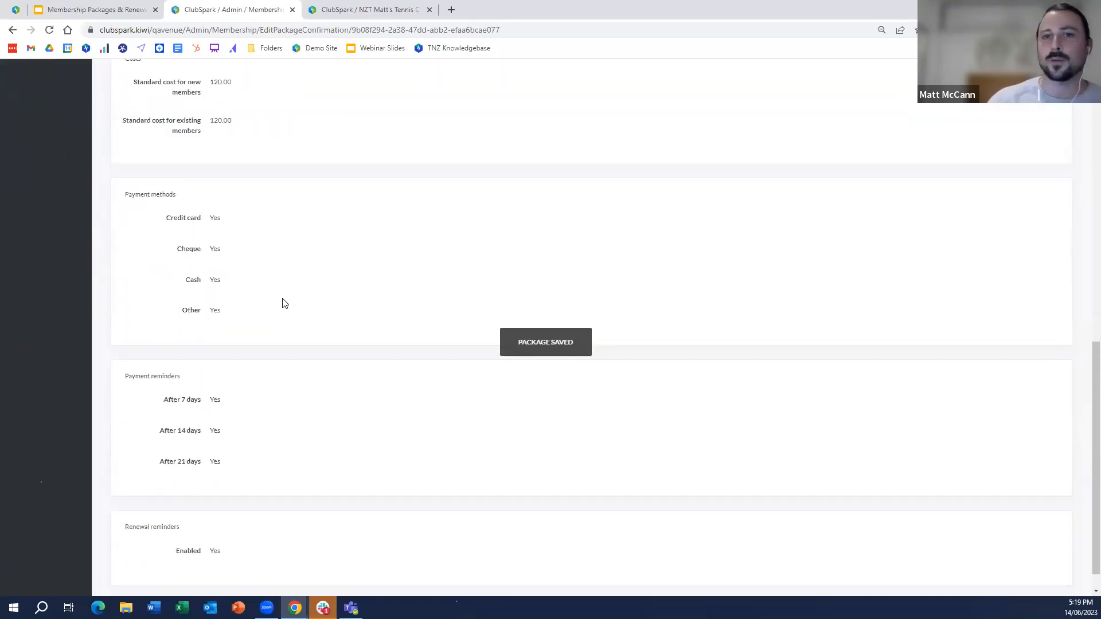
pyautogui.scroll(11, 283, 305)
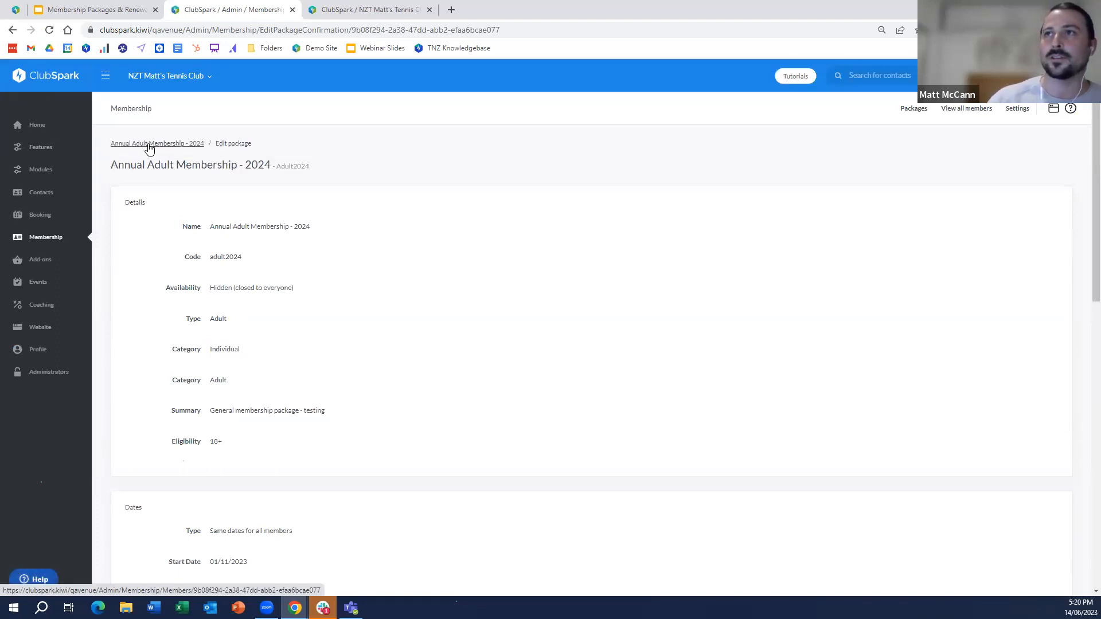
pyautogui.click(149, 148)
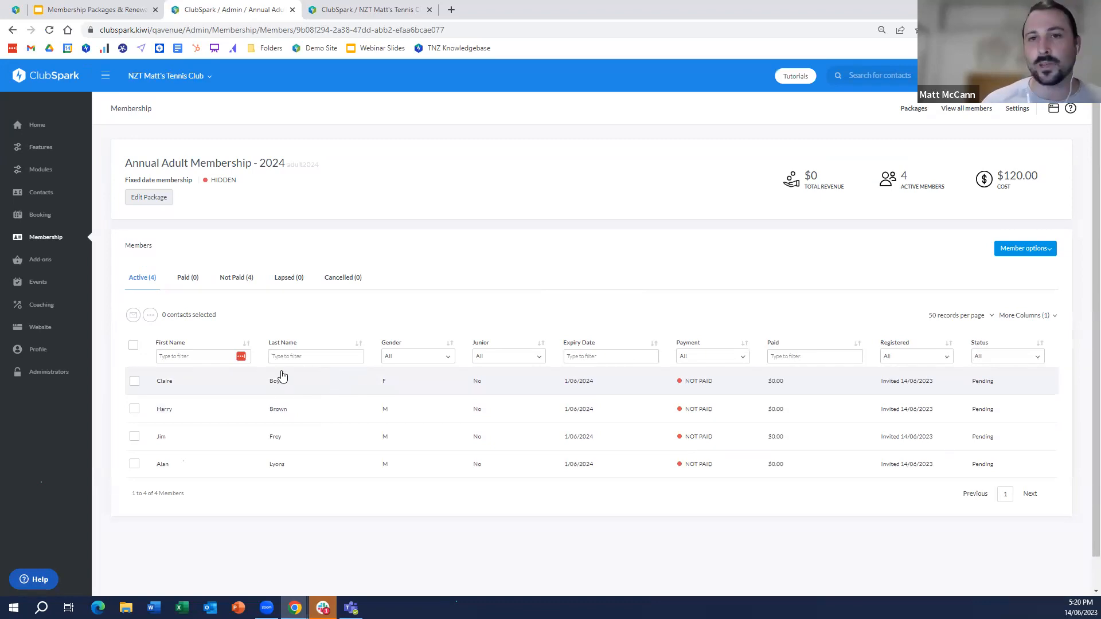
# Select all members of the package, examine the payment request's subject and message text, and close the request without sending it.
pyautogui.click(133, 348)
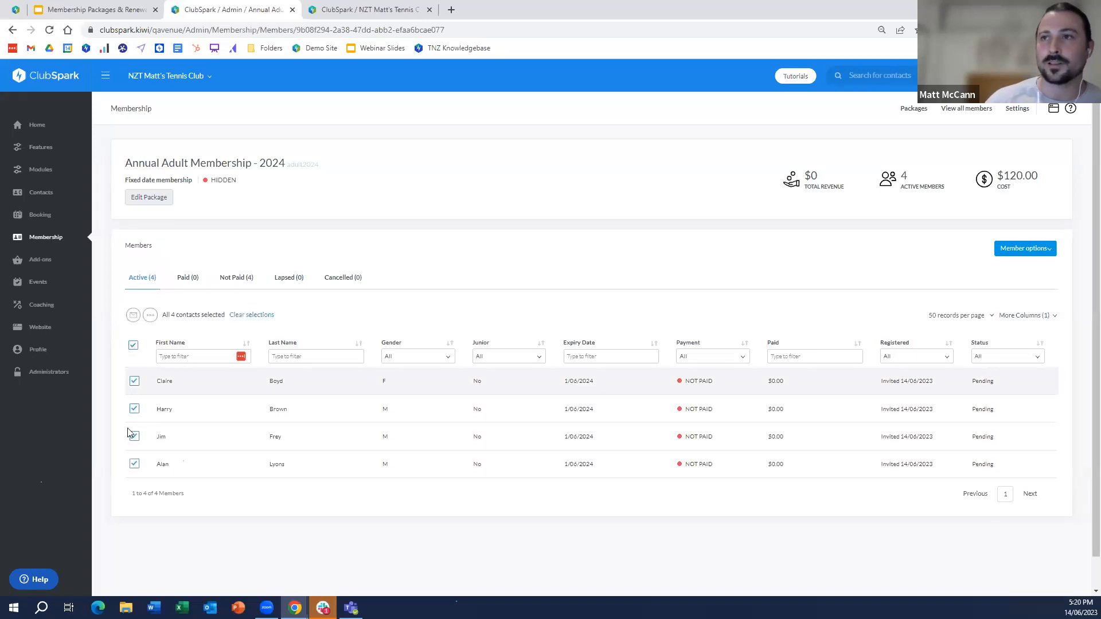
pyautogui.click(150, 316)
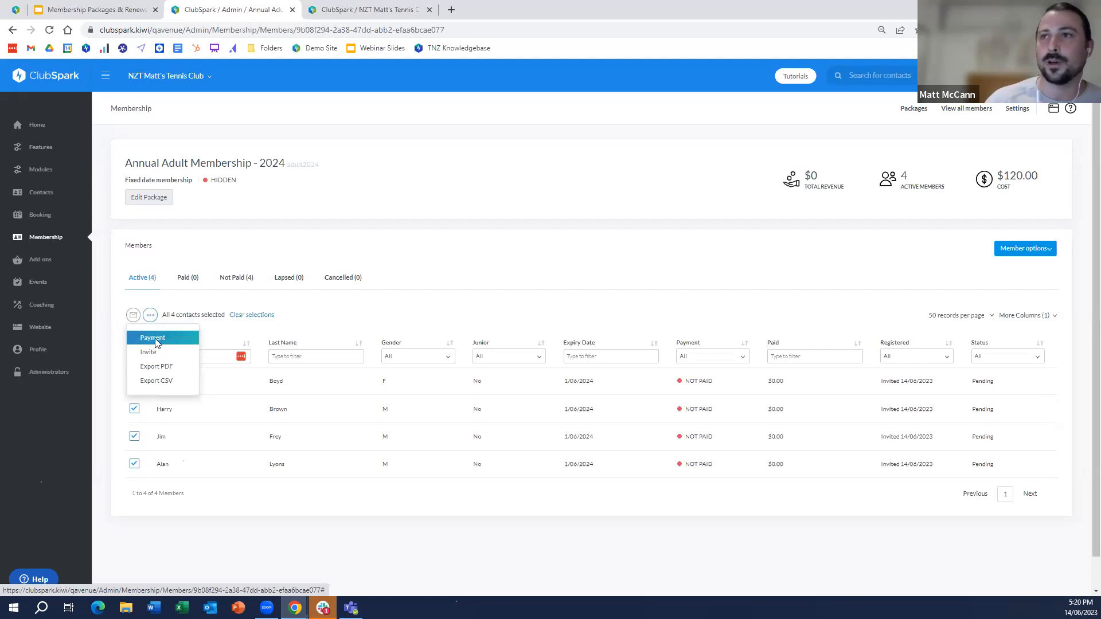
pyautogui.click(149, 342)
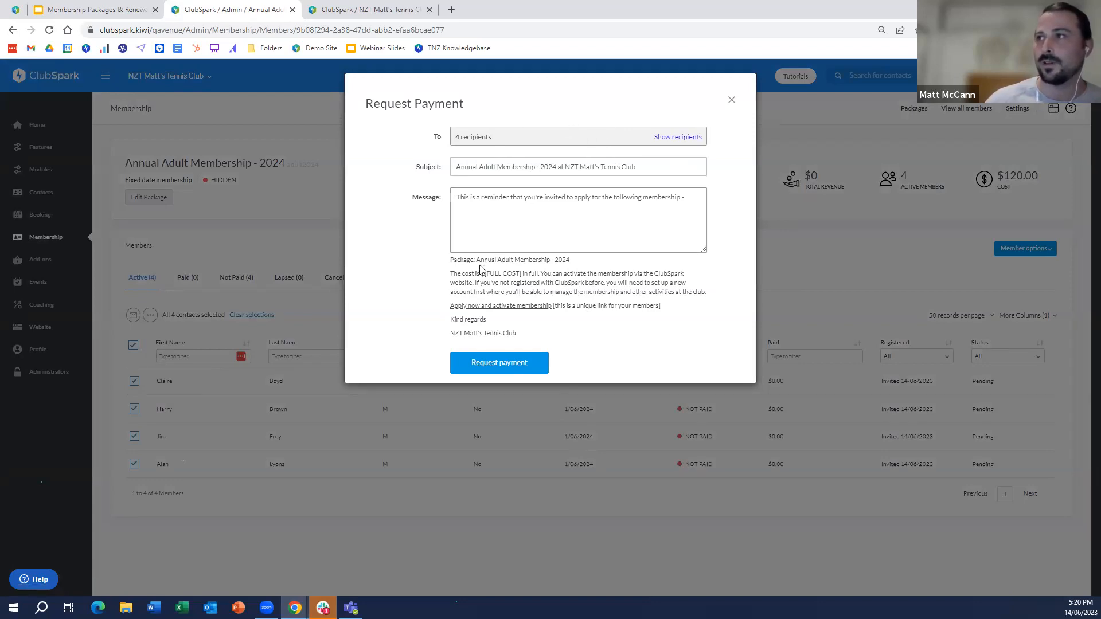
pyautogui.moveTo(451, 261); pyautogui.dragTo(538, 330)
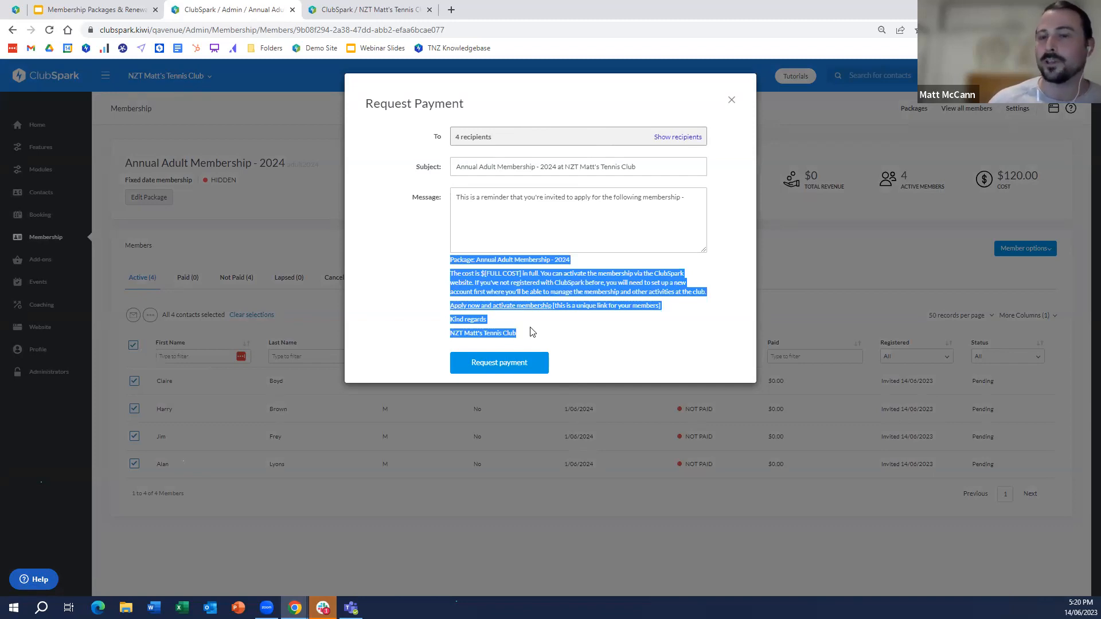
pyautogui.click(536, 197)
pyautogui.moveTo(685, 198); pyautogui.dragTo(504, 201)
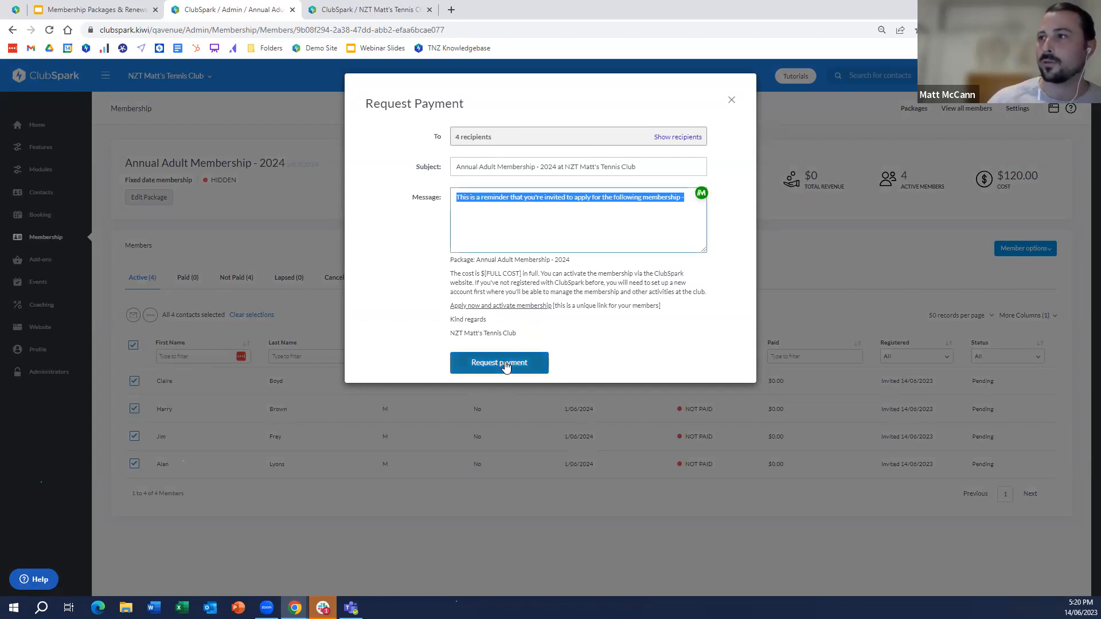
pyautogui.click(733, 102)
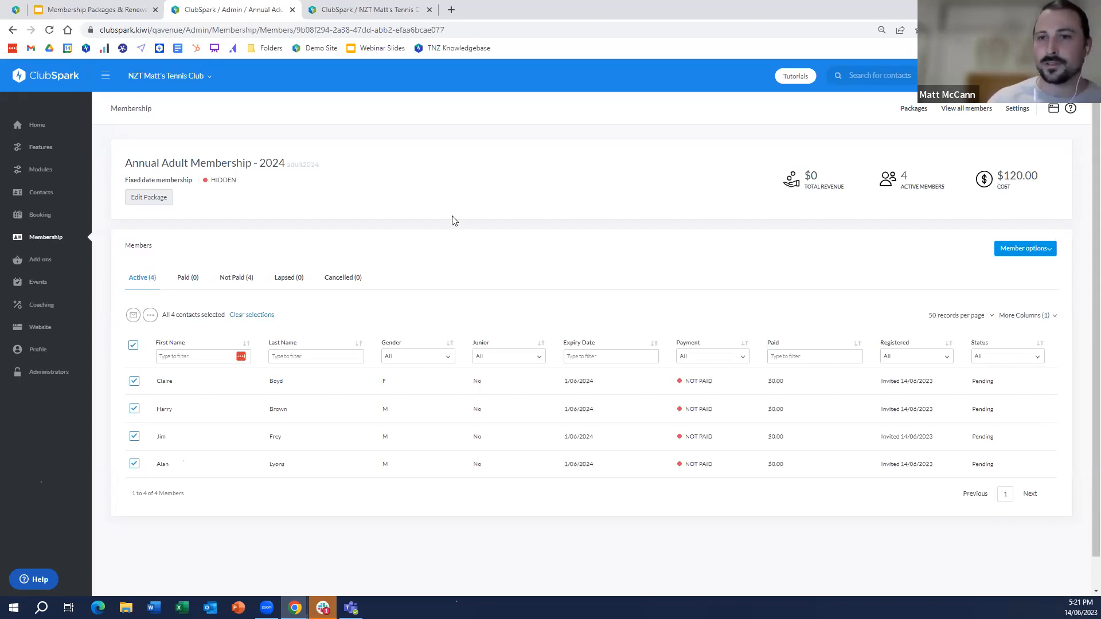
# Return to the membership overview and look through the fixed date and date of purchase packages.
pyautogui.click(39, 242)
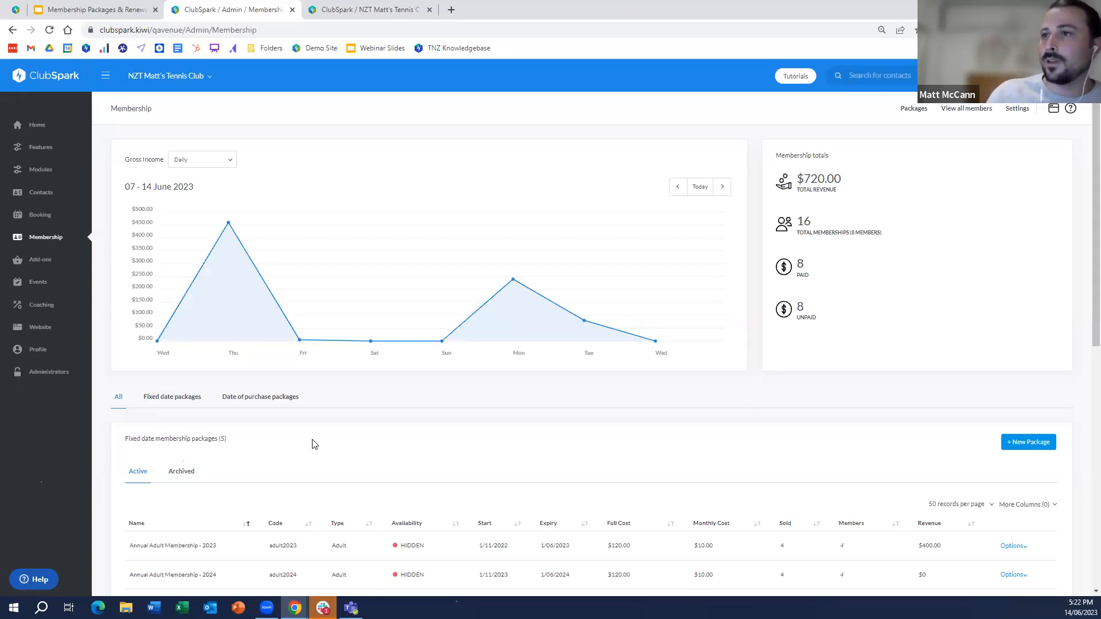
pyautogui.scroll(-4, 313, 443)
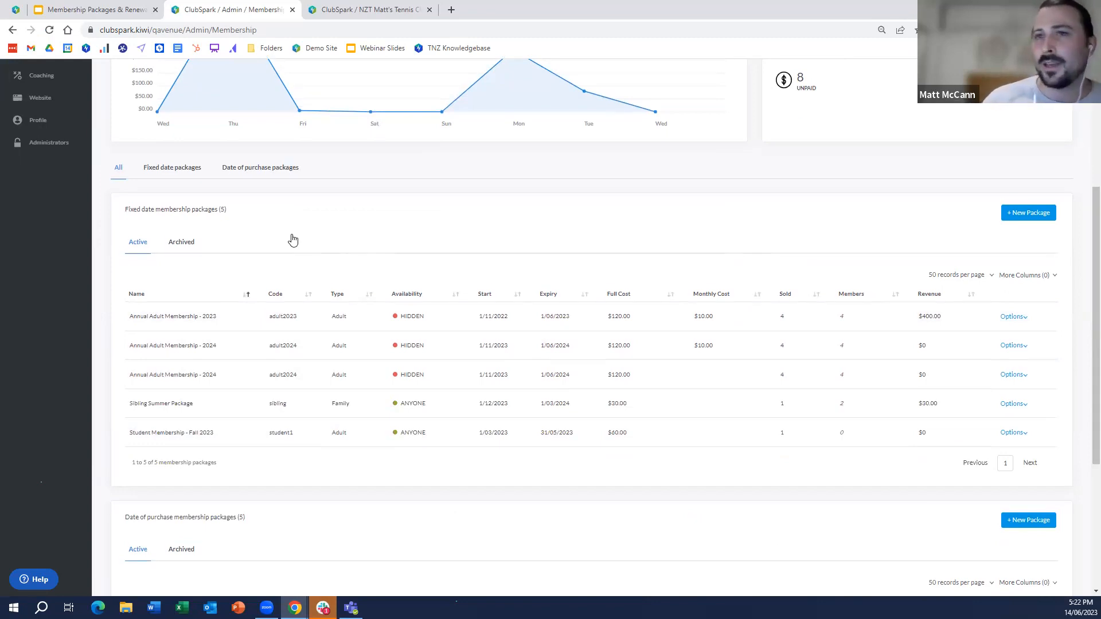
pyautogui.scroll(-1, 284, 229)
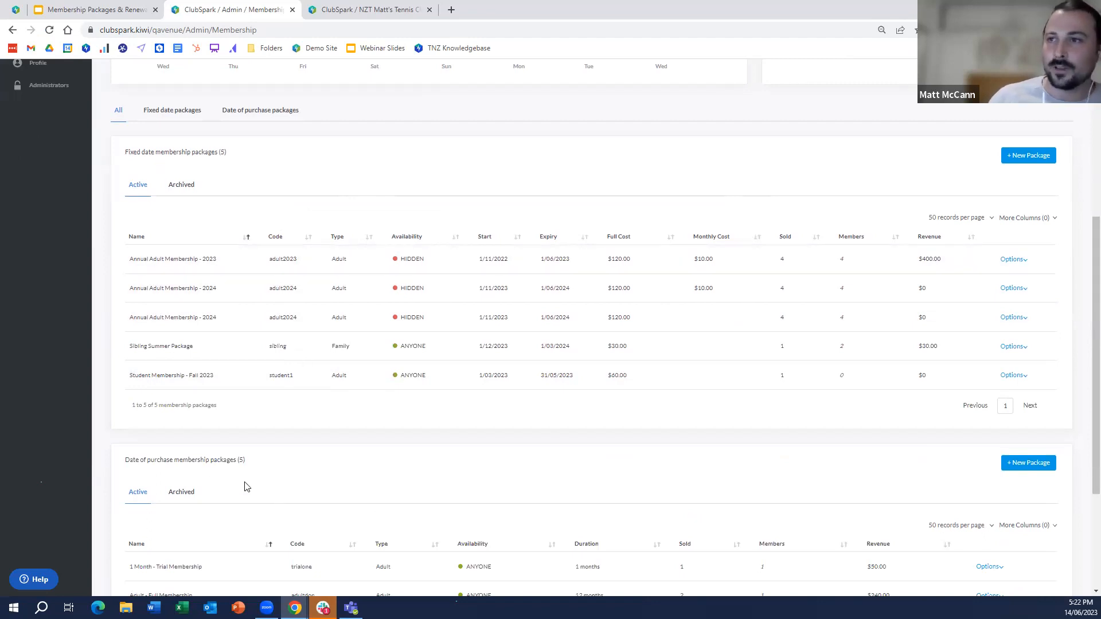
pyautogui.moveTo(262, 464); pyautogui.dragTo(298, 459)
pyautogui.scroll(-1, 298, 458)
pyautogui.scroll(-3, 296, 457)
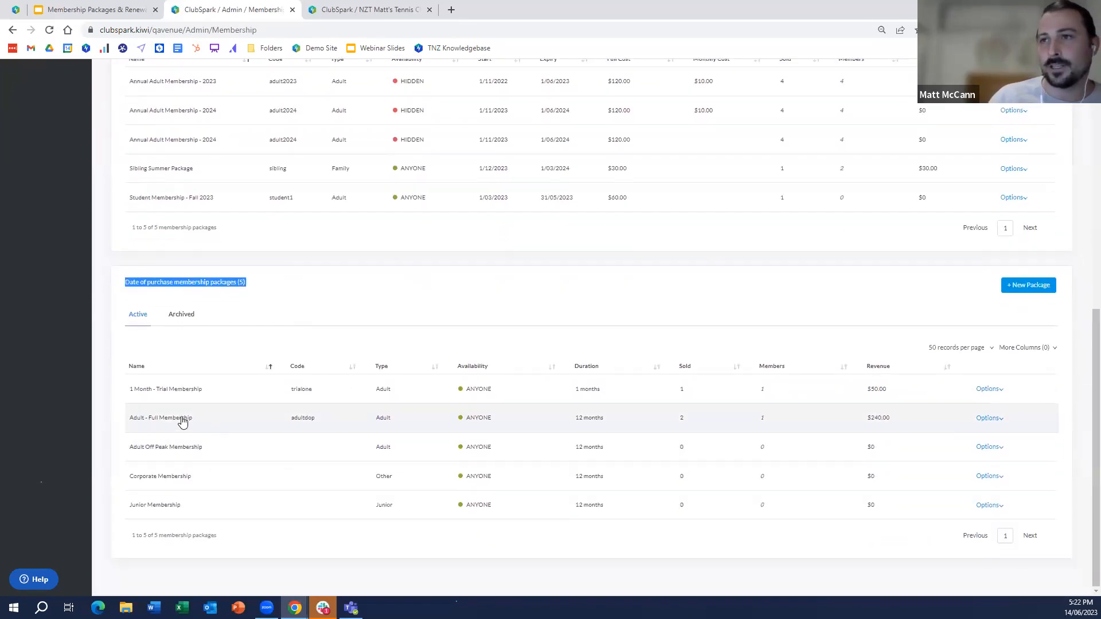
# Open the Adult - Full Membership package and compare its active and lapsed members.
pyautogui.click(178, 423)
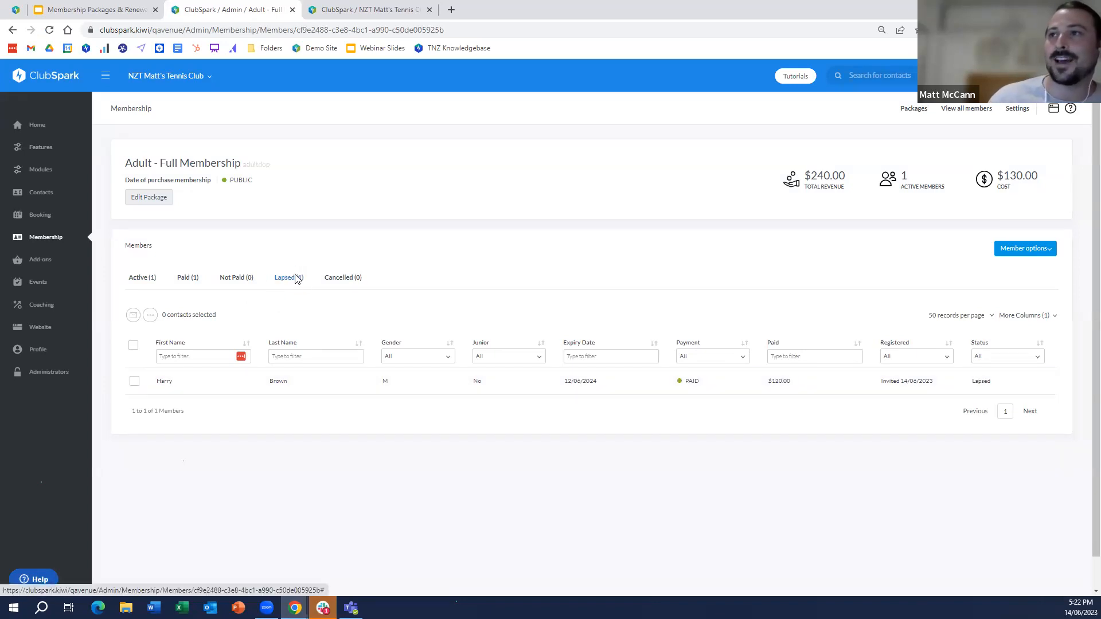
pyautogui.click(143, 281)
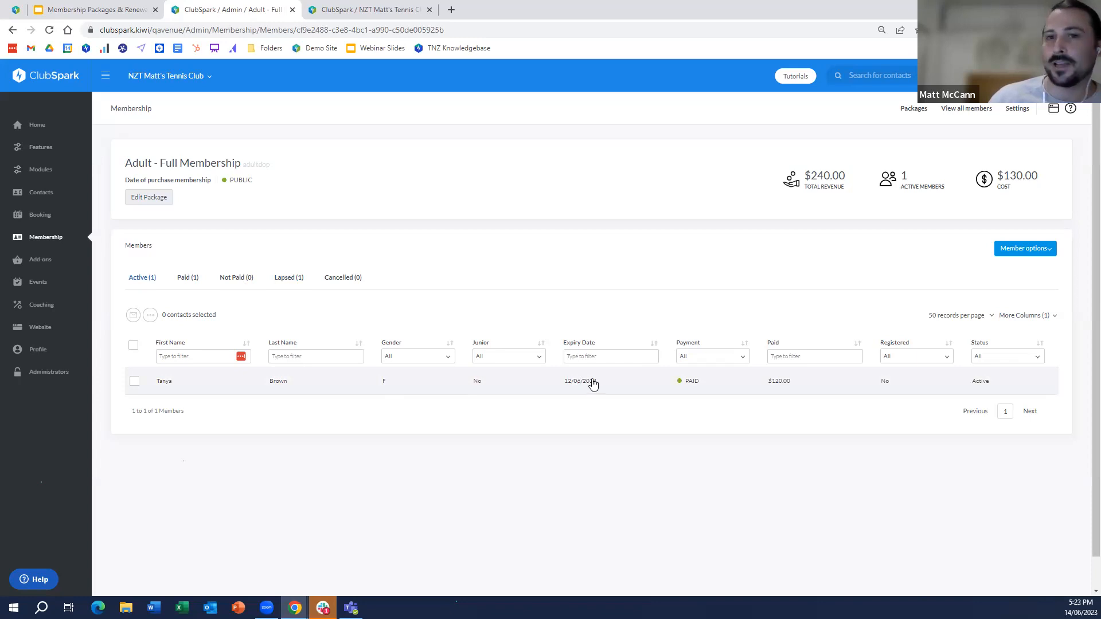
pyautogui.click(290, 278)
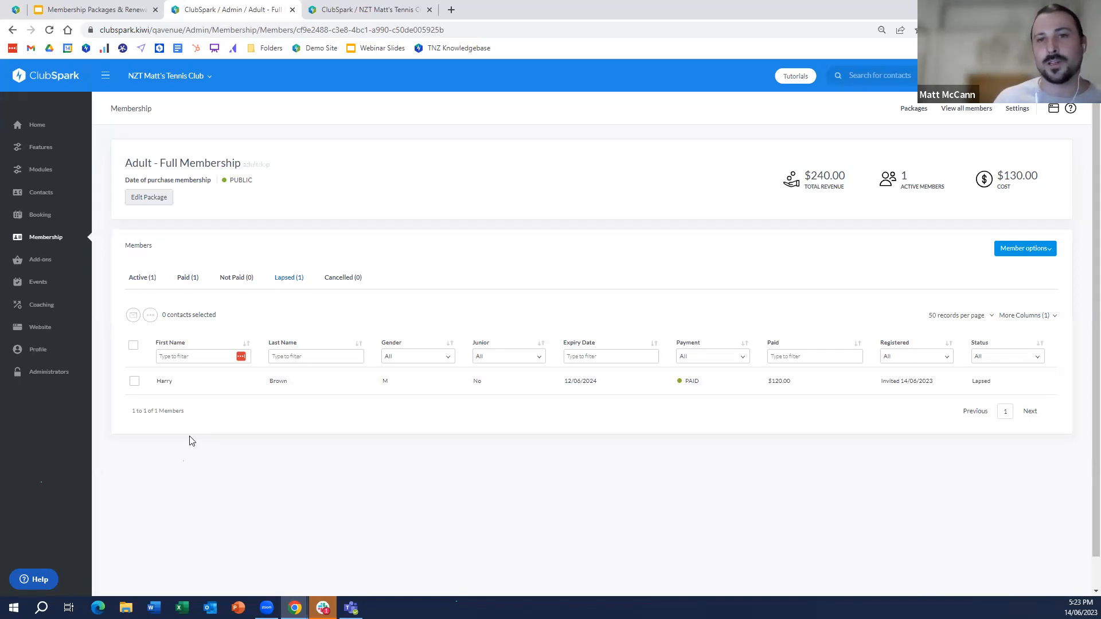
# Select the lapsed member, examine the renewal request message, and close the request without sending it.
pyautogui.click(134, 381)
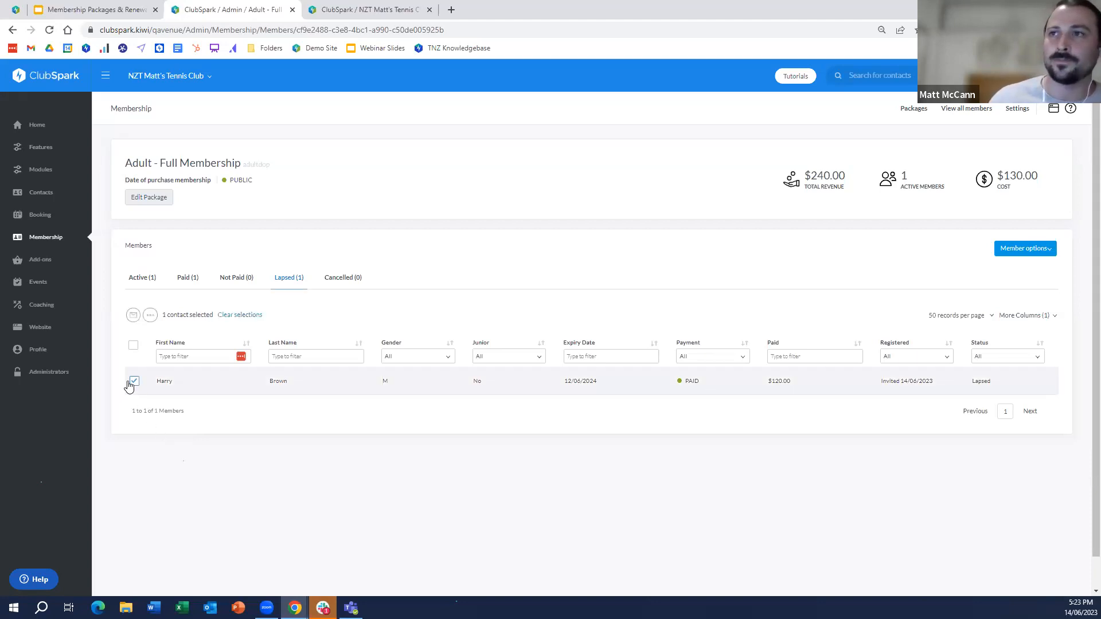
pyautogui.click(152, 320)
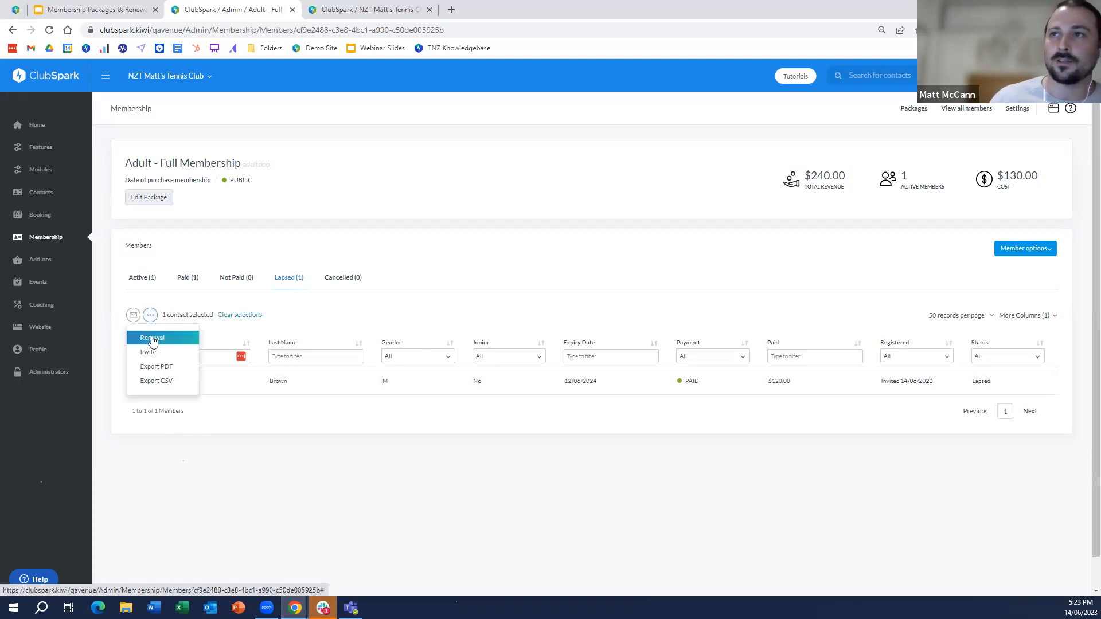
pyautogui.click(152, 338)
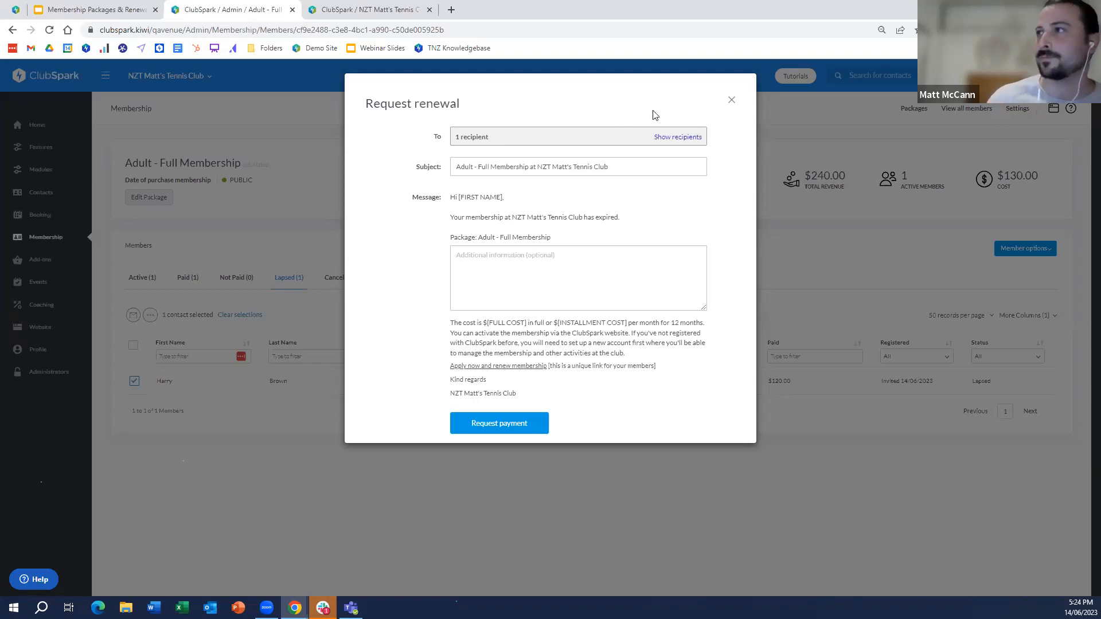
pyautogui.click(732, 102)
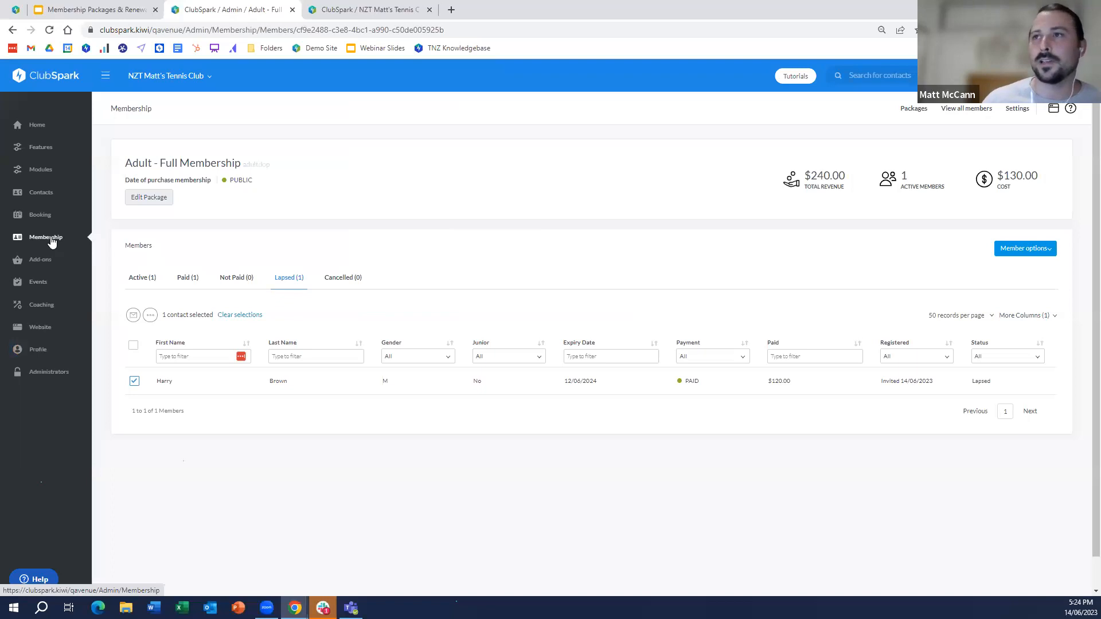
# Return to the membership overview and look through the fixed date and date of purchase packages again.
pyautogui.click(51, 240)
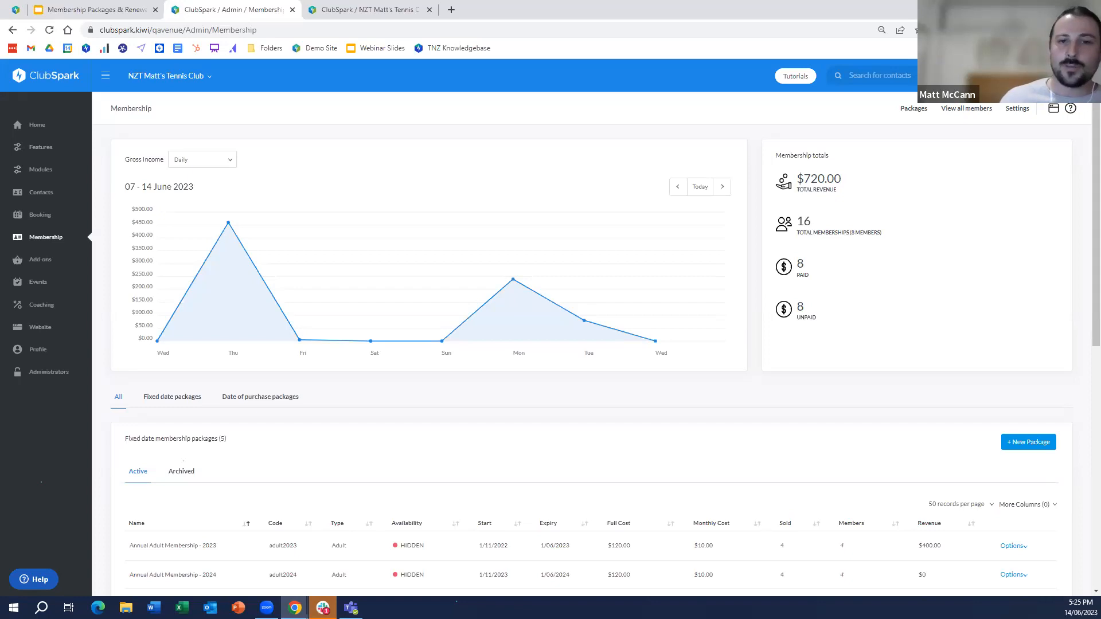
pyautogui.scroll(-3, 184, 409)
pyautogui.scroll(-1, 191, 408)
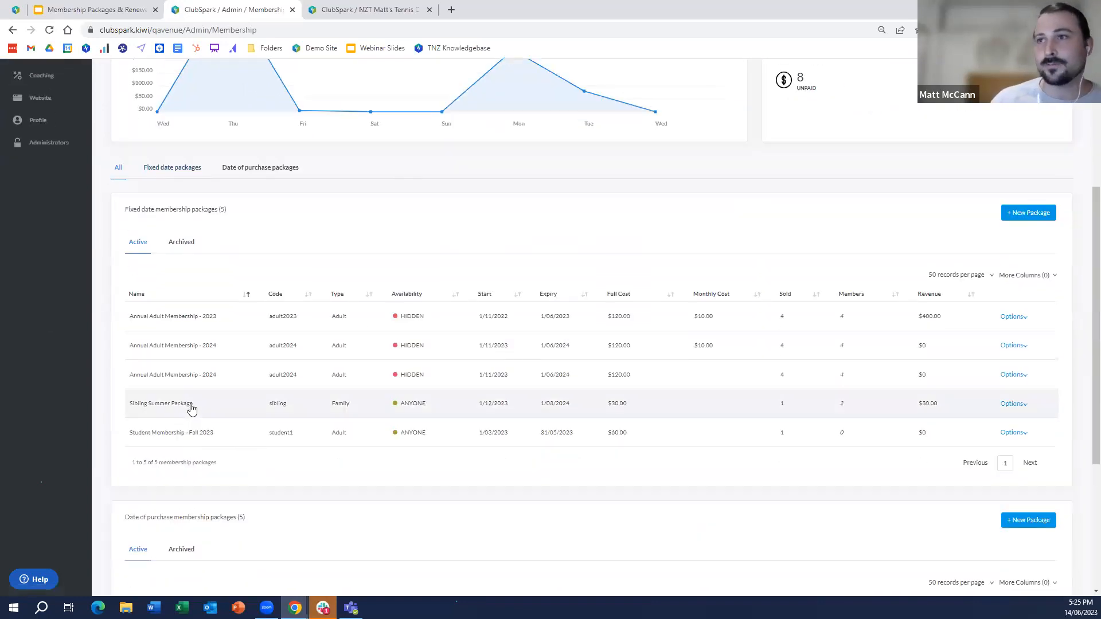
pyautogui.scroll(-3, 191, 406)
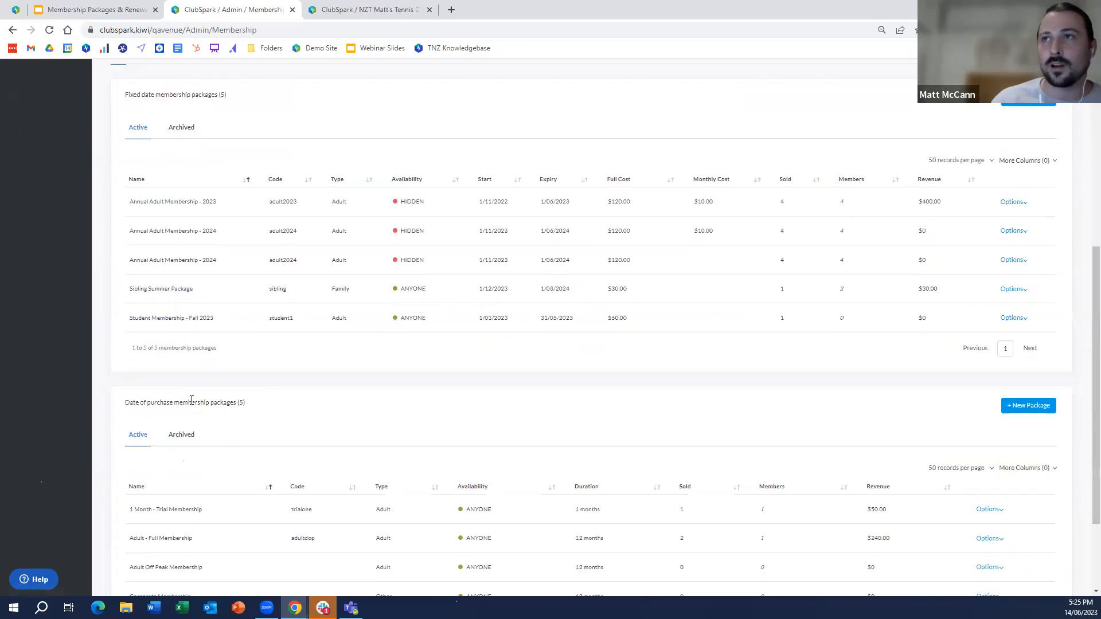
pyautogui.scroll(-1, 191, 405)
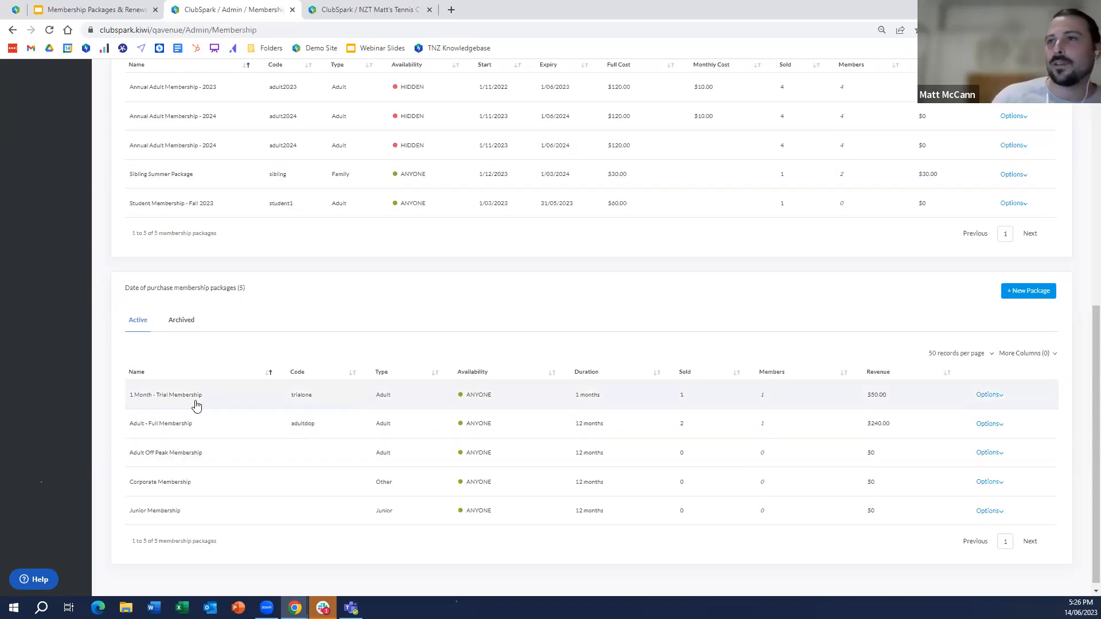
pyautogui.scroll(1, 197, 402)
pyautogui.scroll(10, 196, 401)
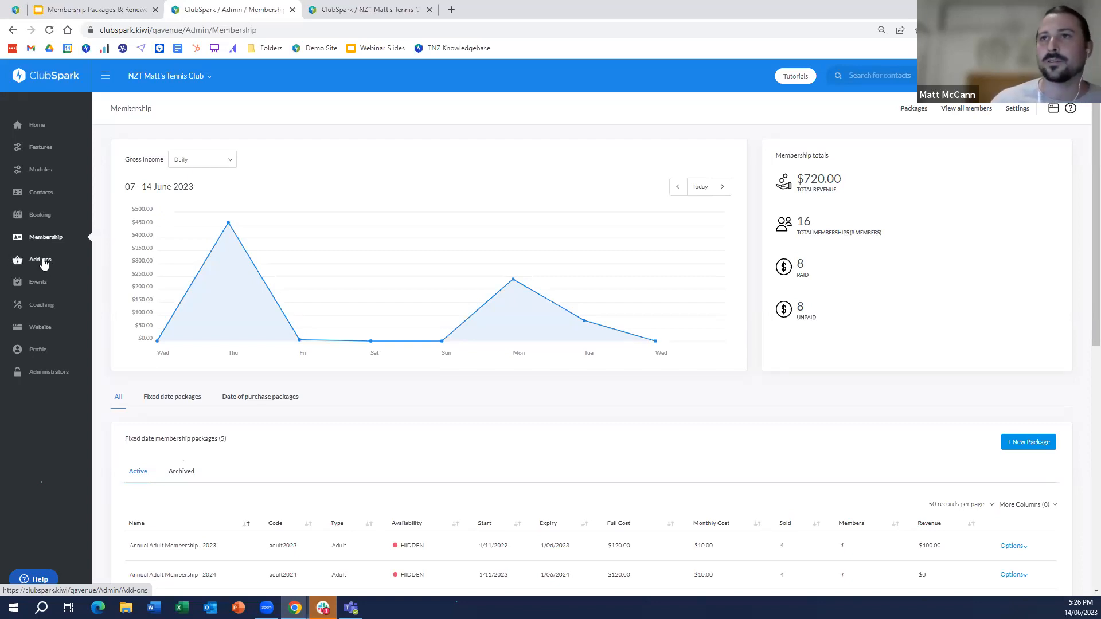
# Open the 50% Coaching Session add-on and examine its description, product code rules, default price and the packages it is available with.
pyautogui.click(44, 263)
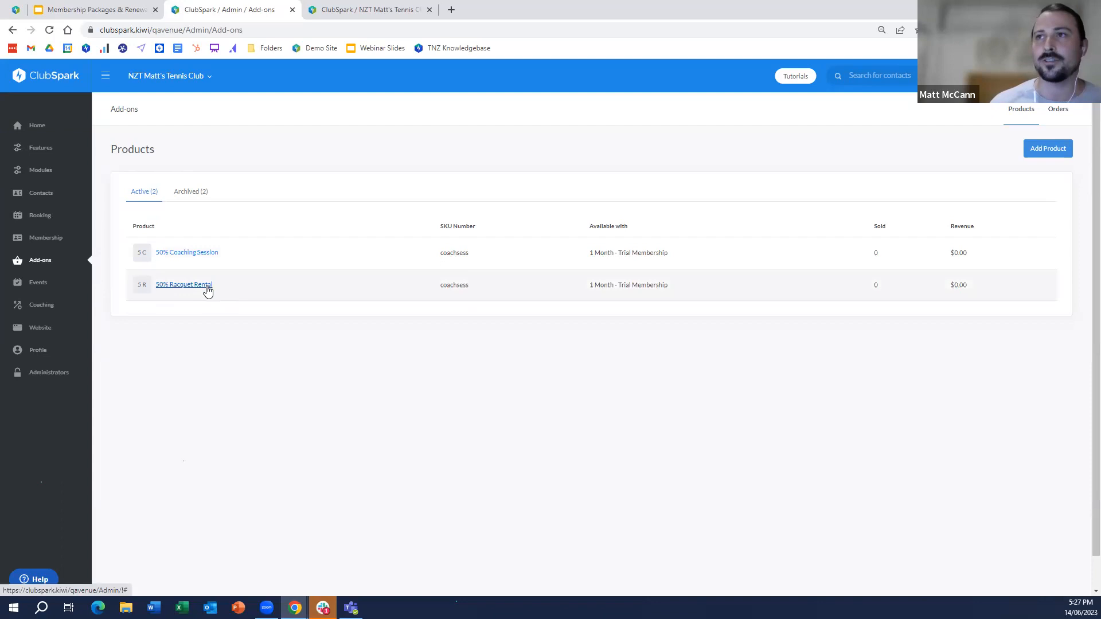
pyautogui.click(205, 254)
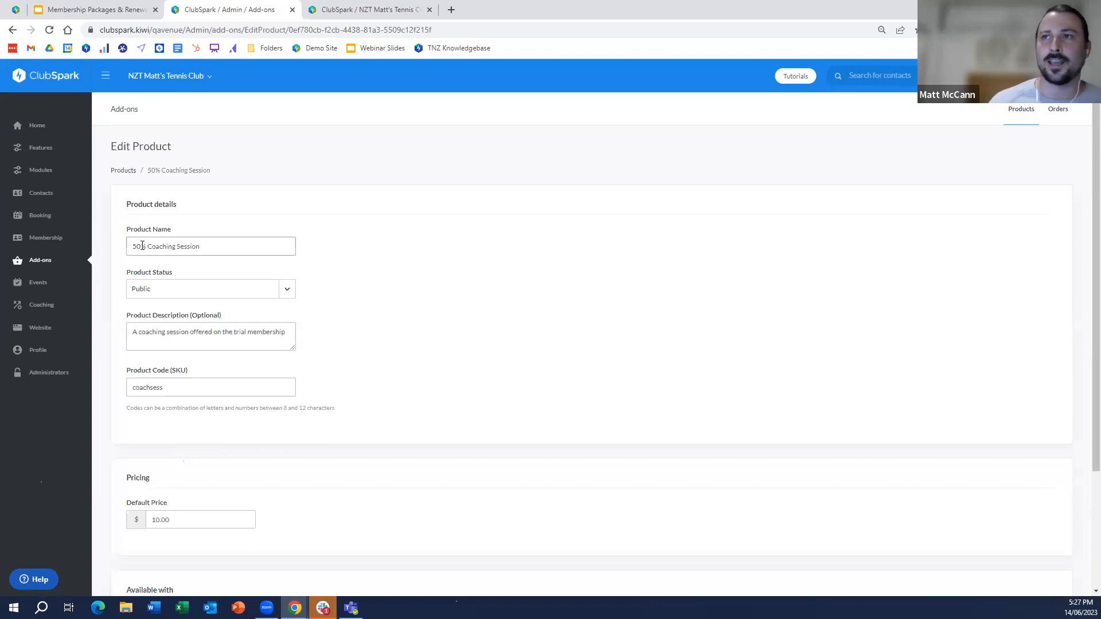
pyautogui.click(133, 332)
pyautogui.moveTo(133, 332); pyautogui.dragTo(260, 323)
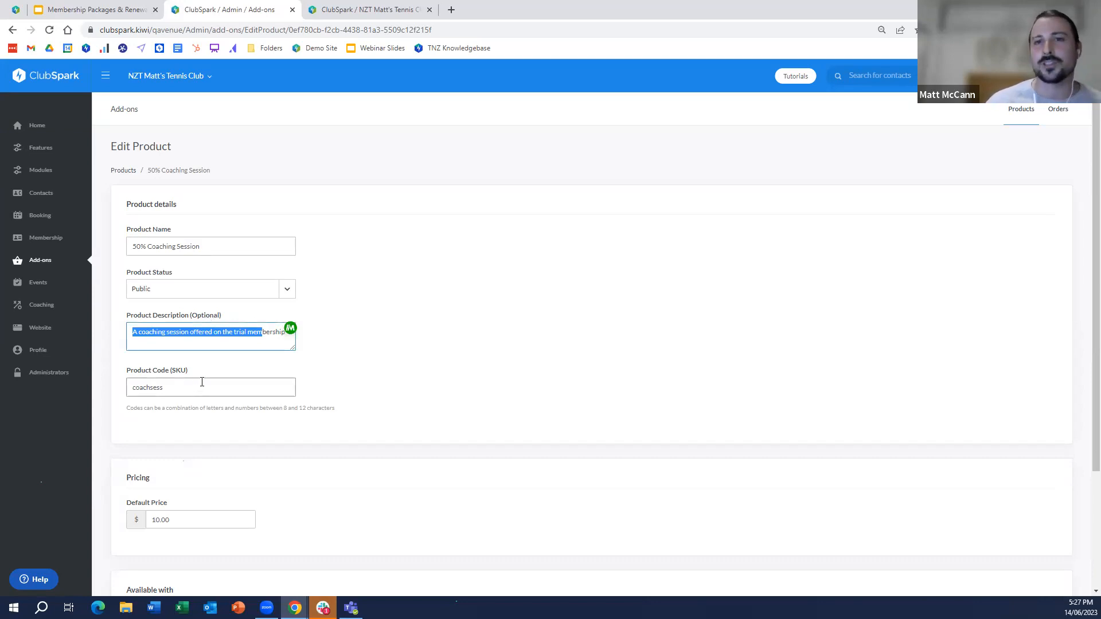
pyautogui.click(287, 407)
pyautogui.moveTo(287, 407); pyautogui.dragTo(306, 408)
pyautogui.scroll(-1, 272, 442)
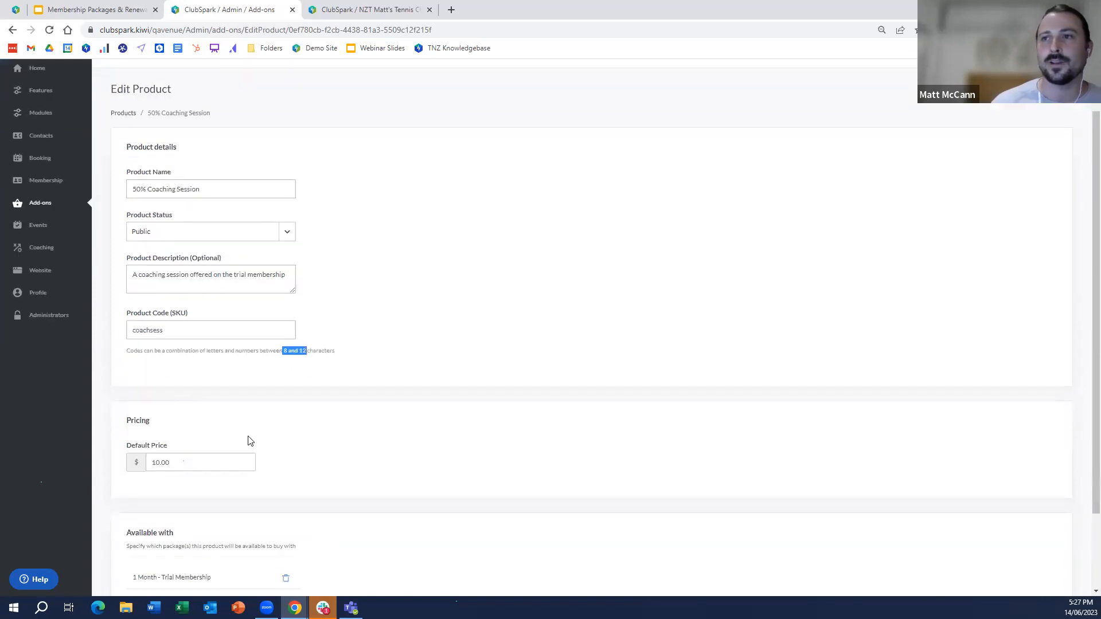
pyautogui.scroll(-2, 177, 467)
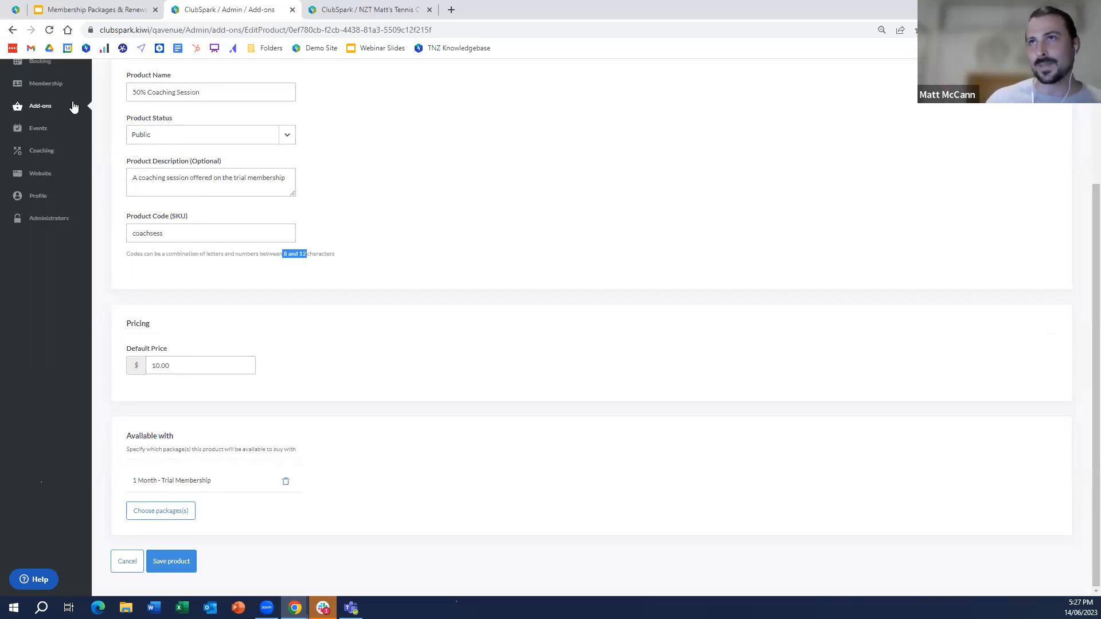
# Open the club's public membership page from the membership overview and start joining the 1 Month - Trial Membership, paid in full.
pyautogui.click(48, 89)
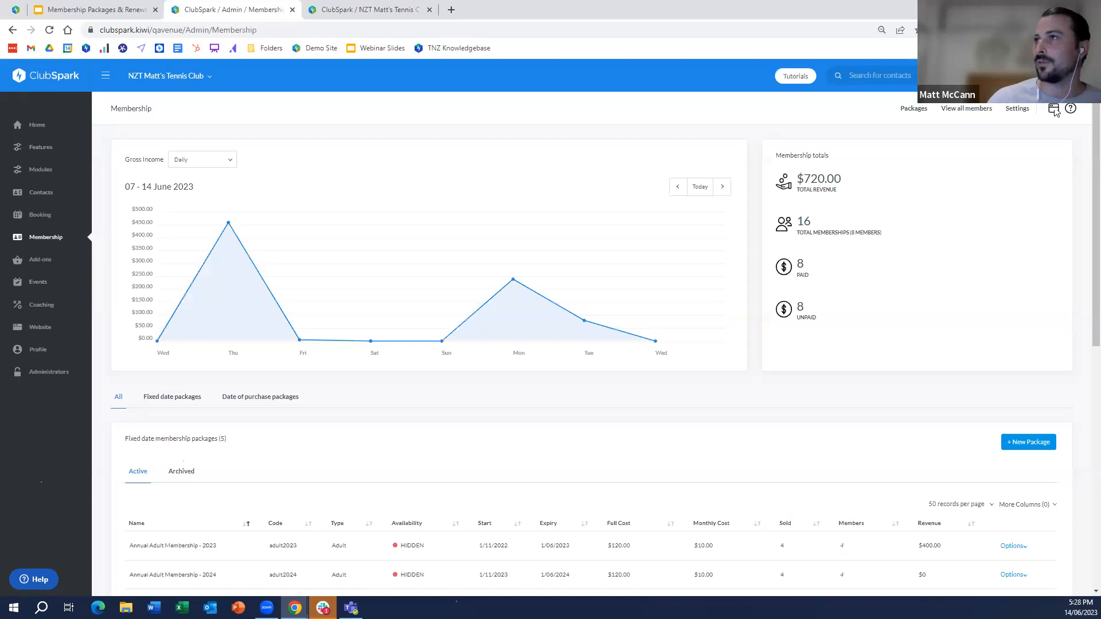
pyautogui.click(1054, 110)
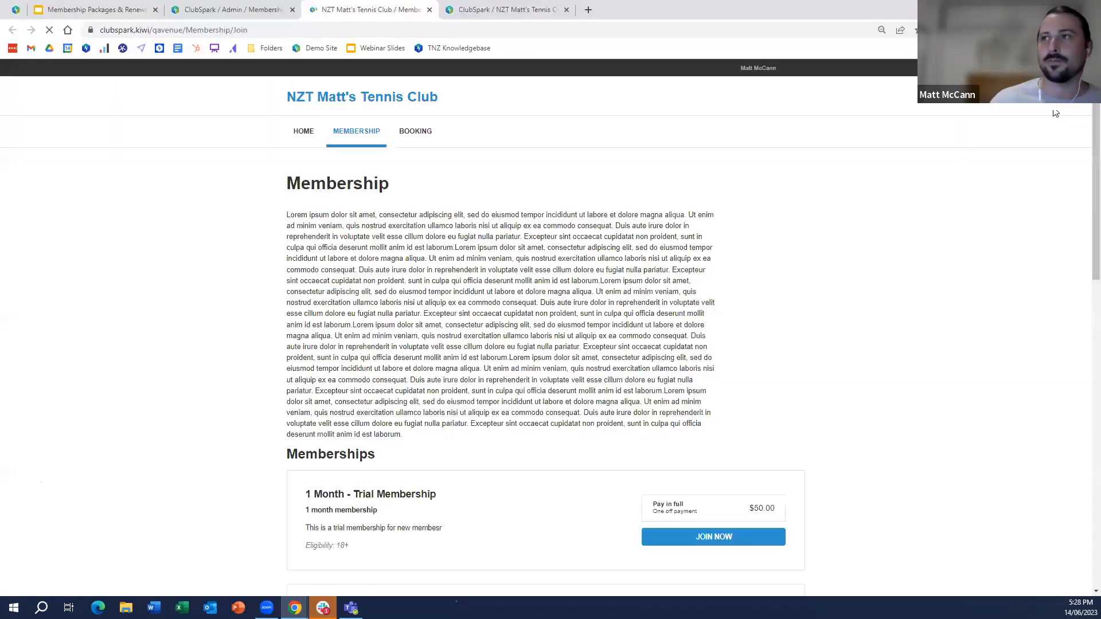
pyautogui.scroll(-3, 716, 217)
pyautogui.scroll(-3, 717, 217)
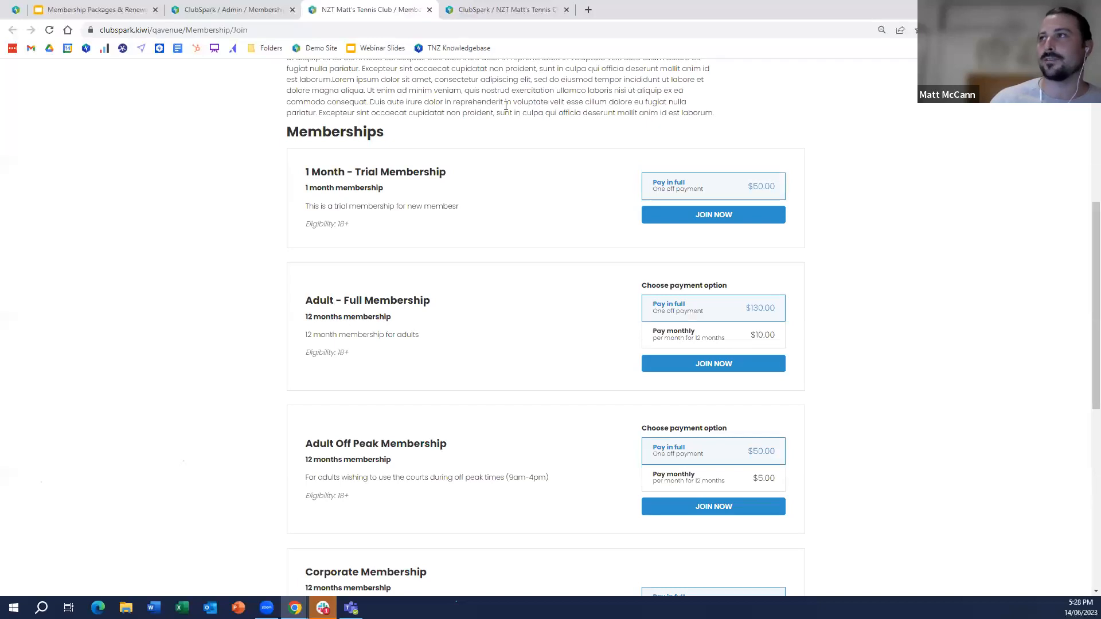
pyautogui.scroll(-1, 506, 105)
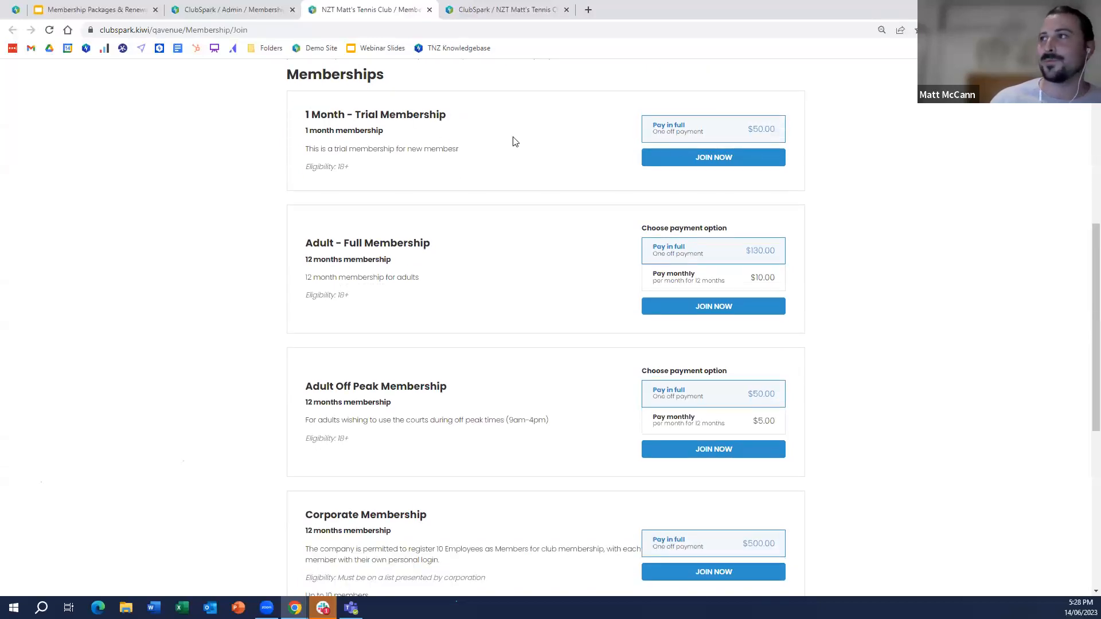
pyautogui.click(689, 160)
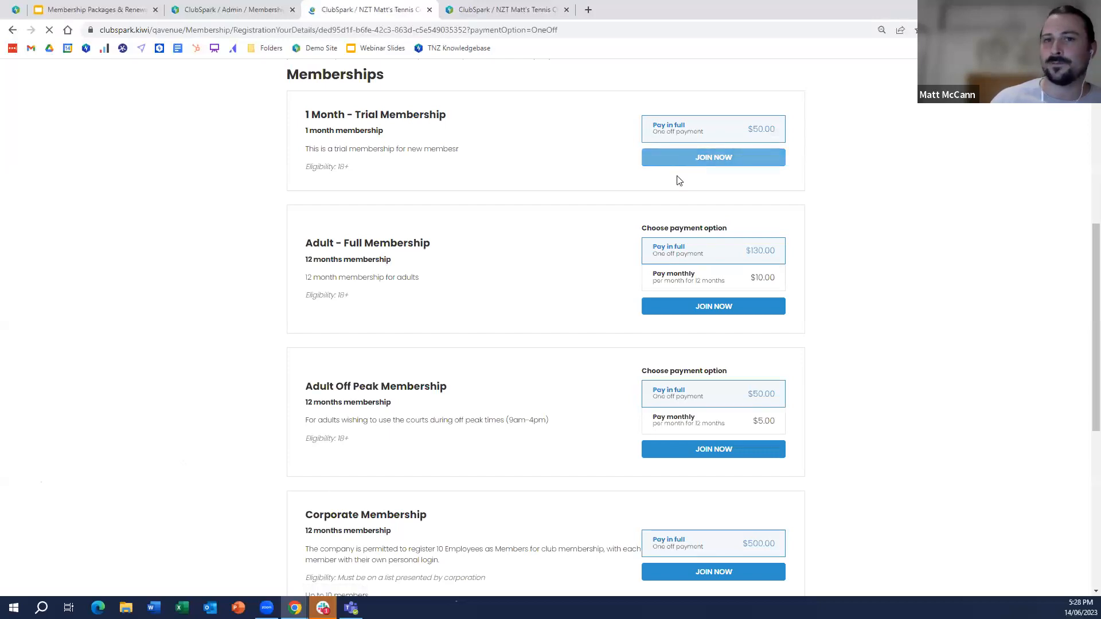
# Fill in the purchaser's street address and town, accept the terms and conditions, and continue to the member details.
pyautogui.scroll(-3, 455, 307)
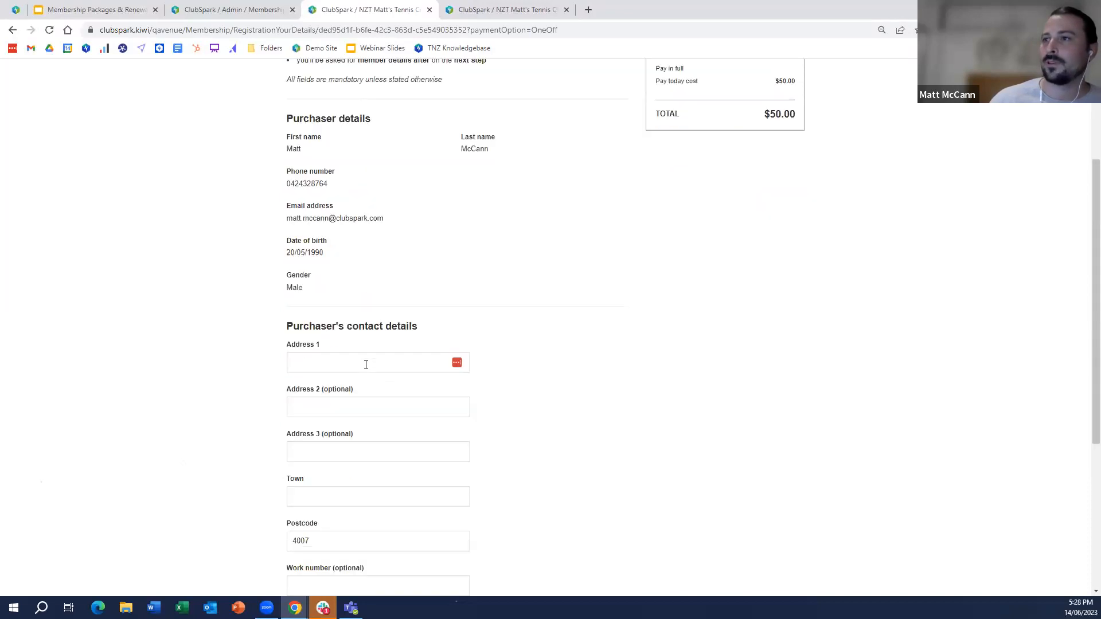
pyautogui.click(366, 362)
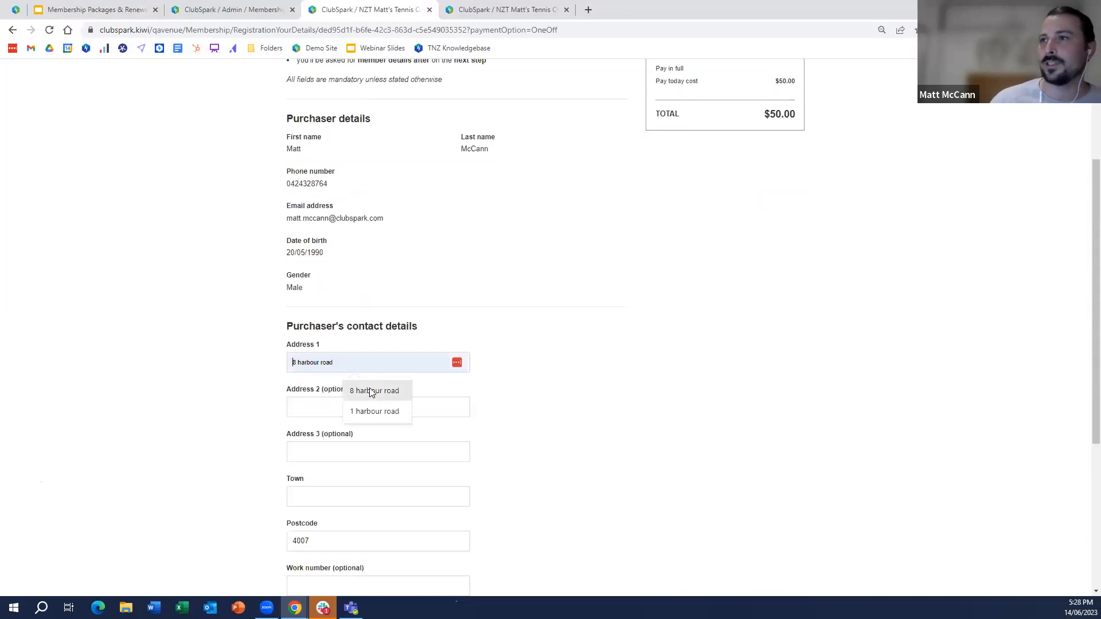
pyautogui.click(369, 390)
pyautogui.scroll(-4, 369, 390)
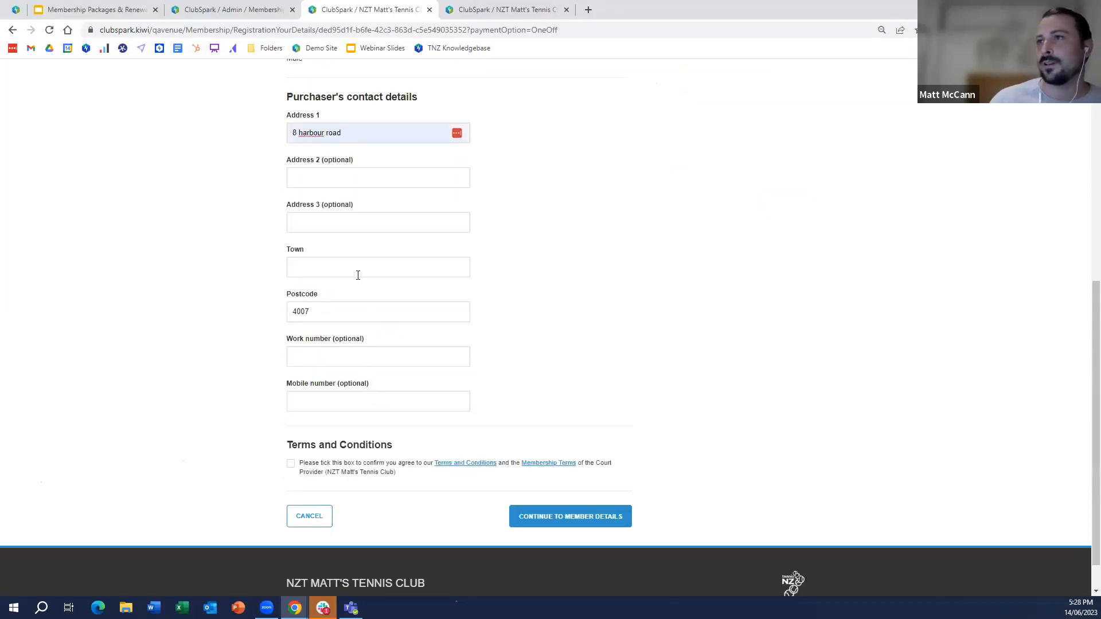
pyautogui.click(558, 517)
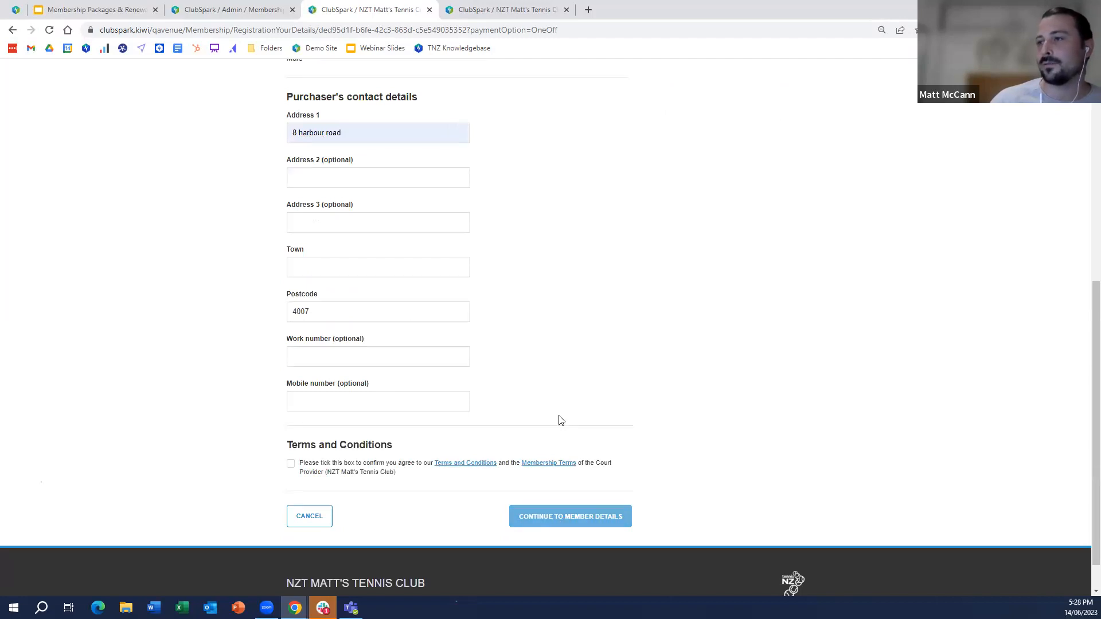
pyautogui.click(291, 465)
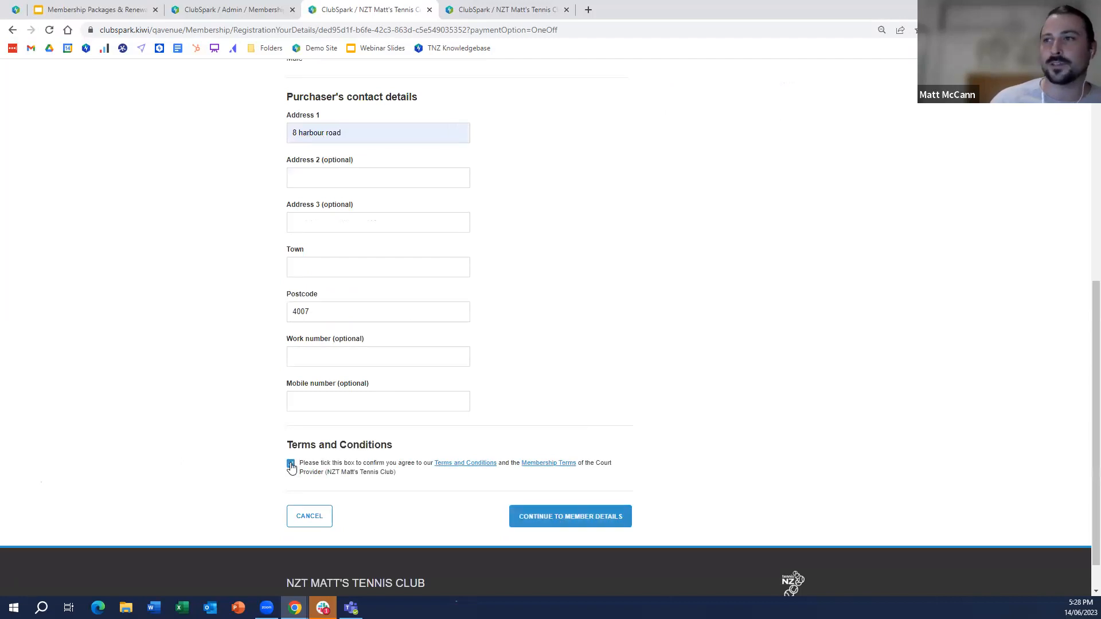
pyautogui.click(594, 514)
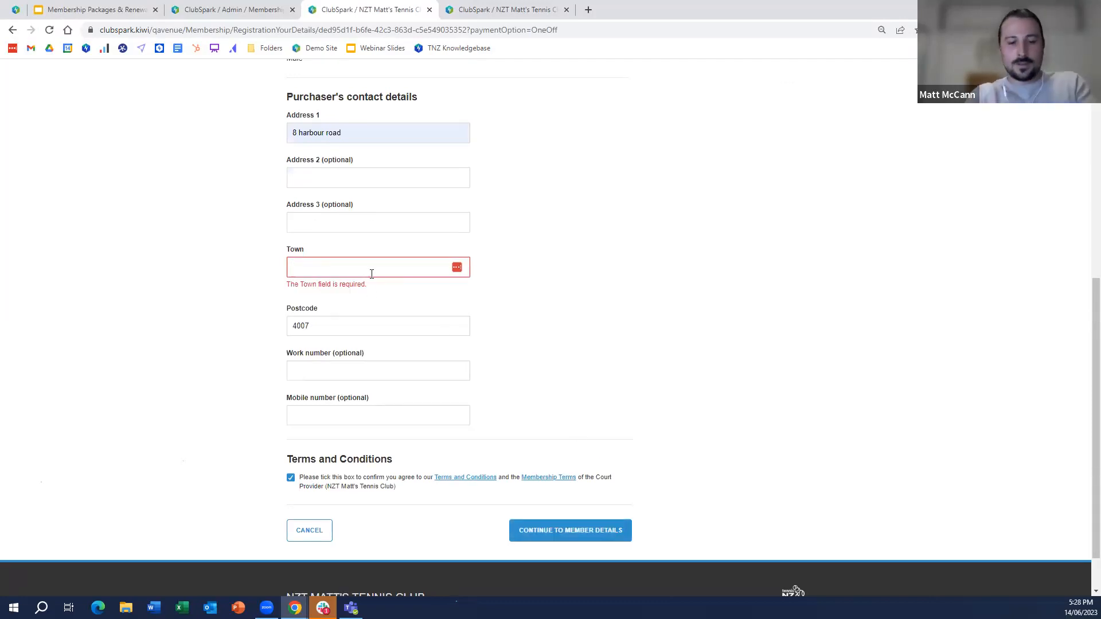
pyautogui.write('brisbane')
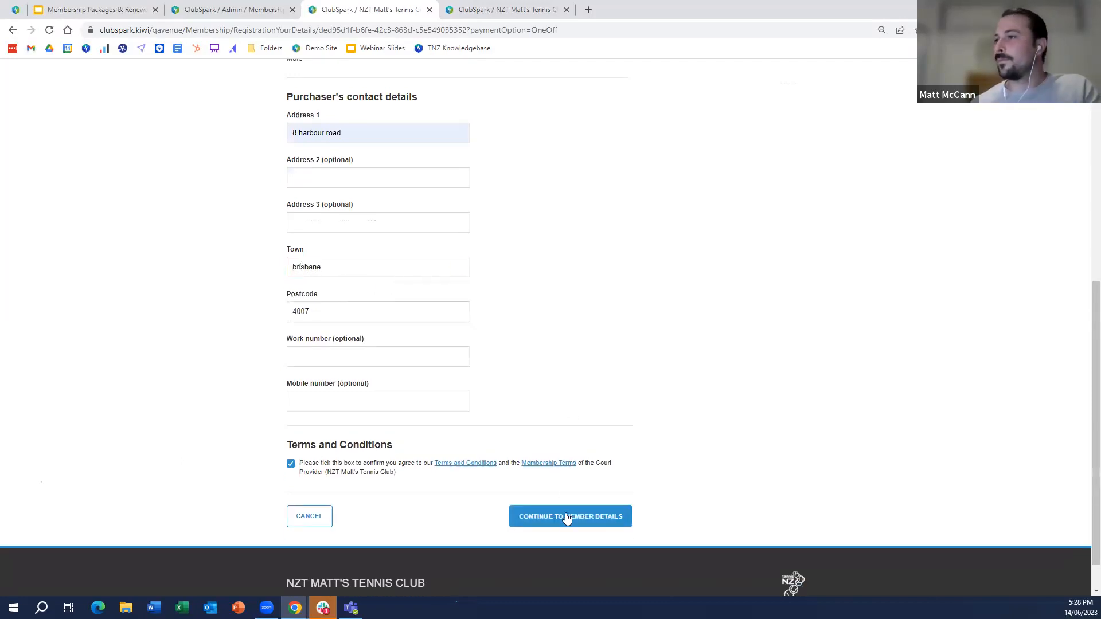
pyautogui.click(566, 516)
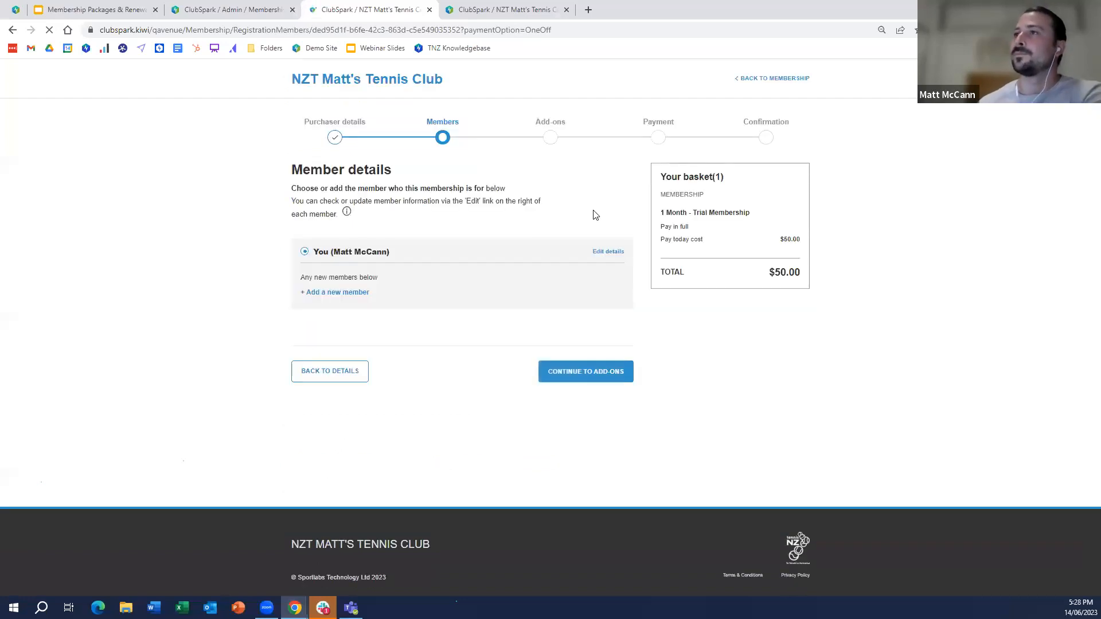
# Keep the purchaser as the member, continue to the club add-ons, and decline saving the address in LastPass.
pyautogui.click(602, 373)
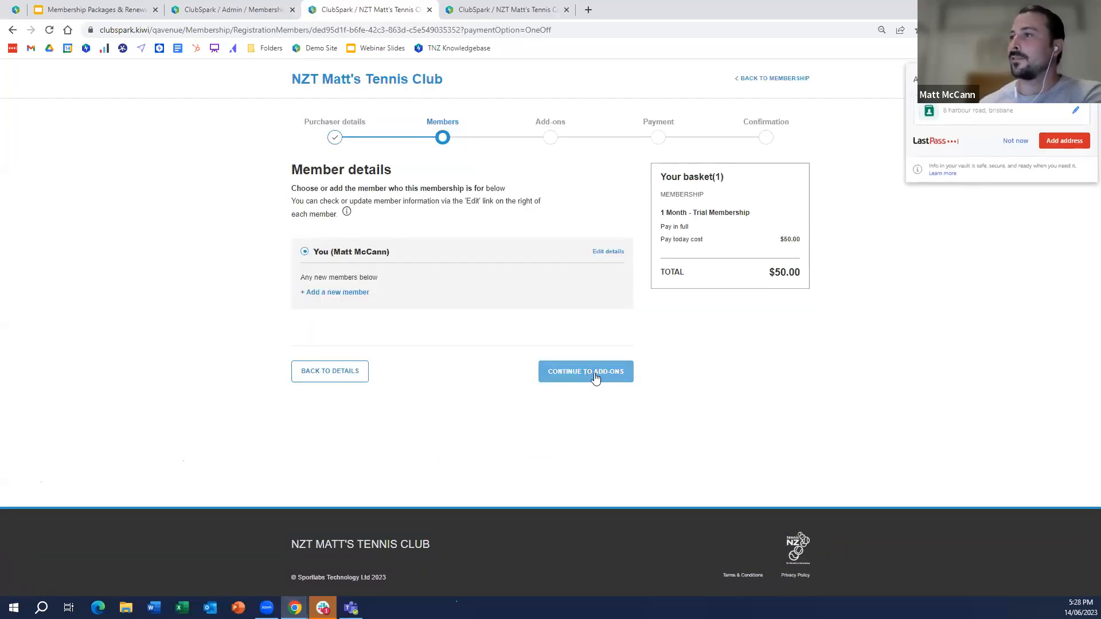
pyautogui.click(1023, 143)
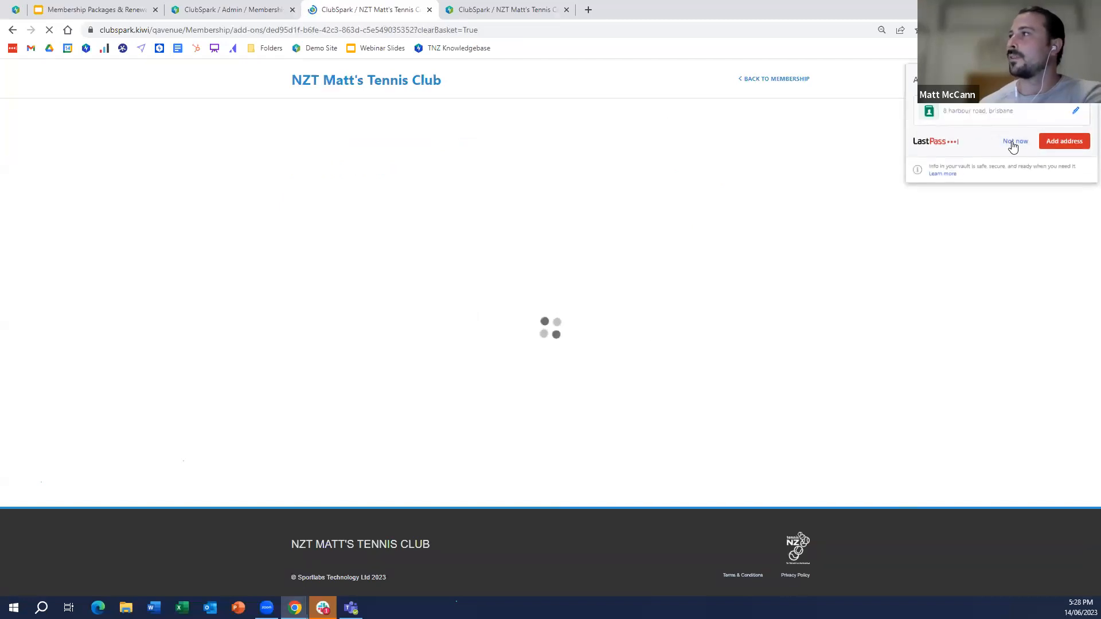
pyautogui.click(1014, 143)
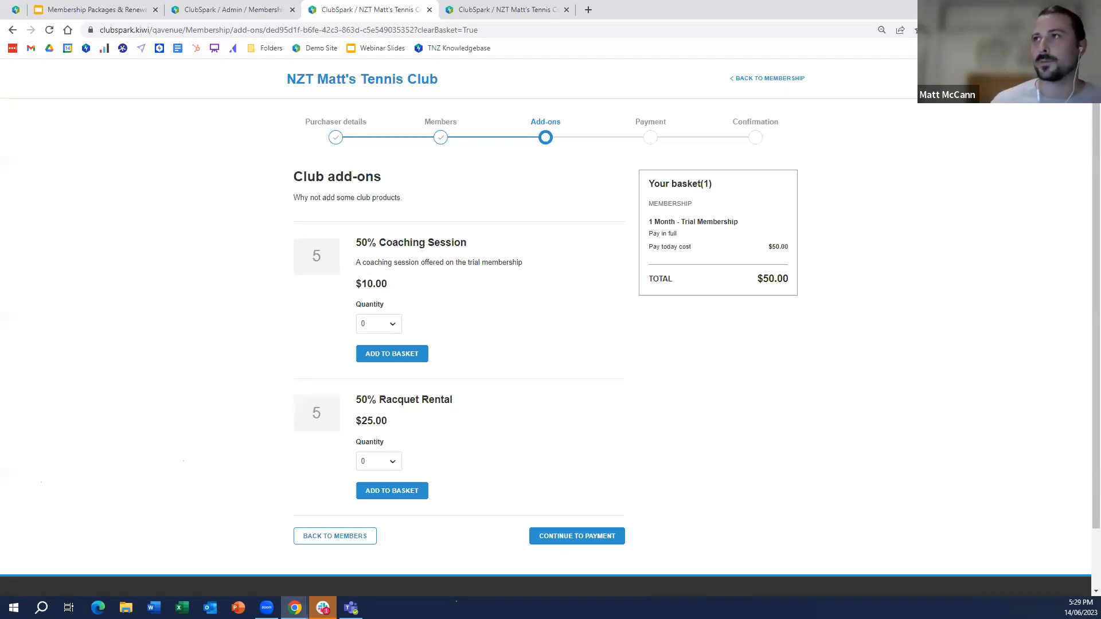
# Go back to the club's administration site and look at the add-on products and their orders.
pyautogui.click(202, 13)
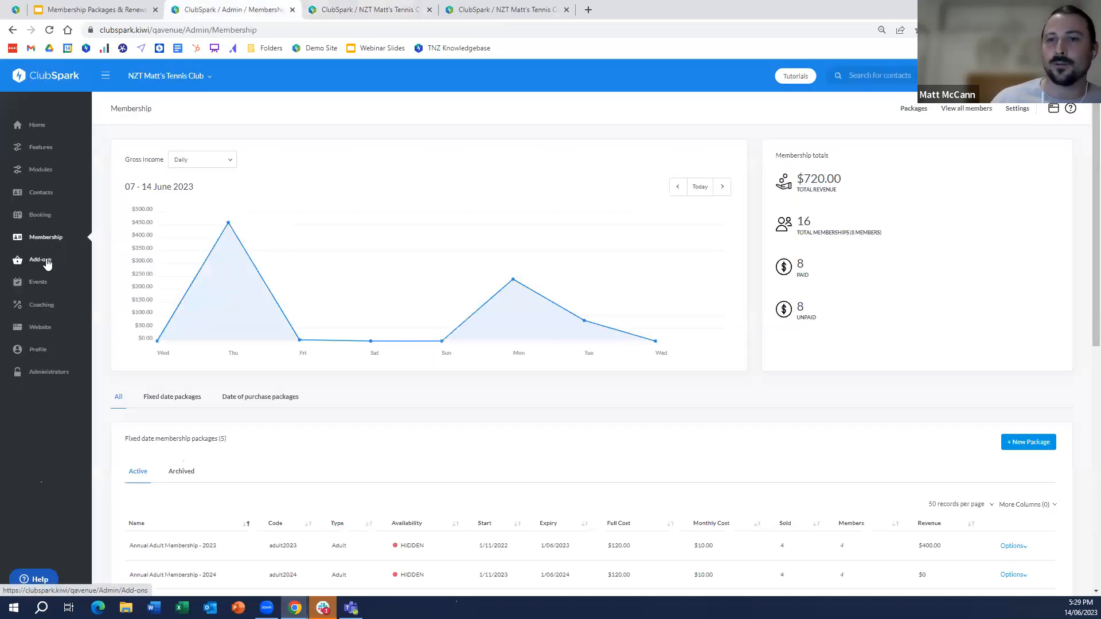
pyautogui.click(46, 261)
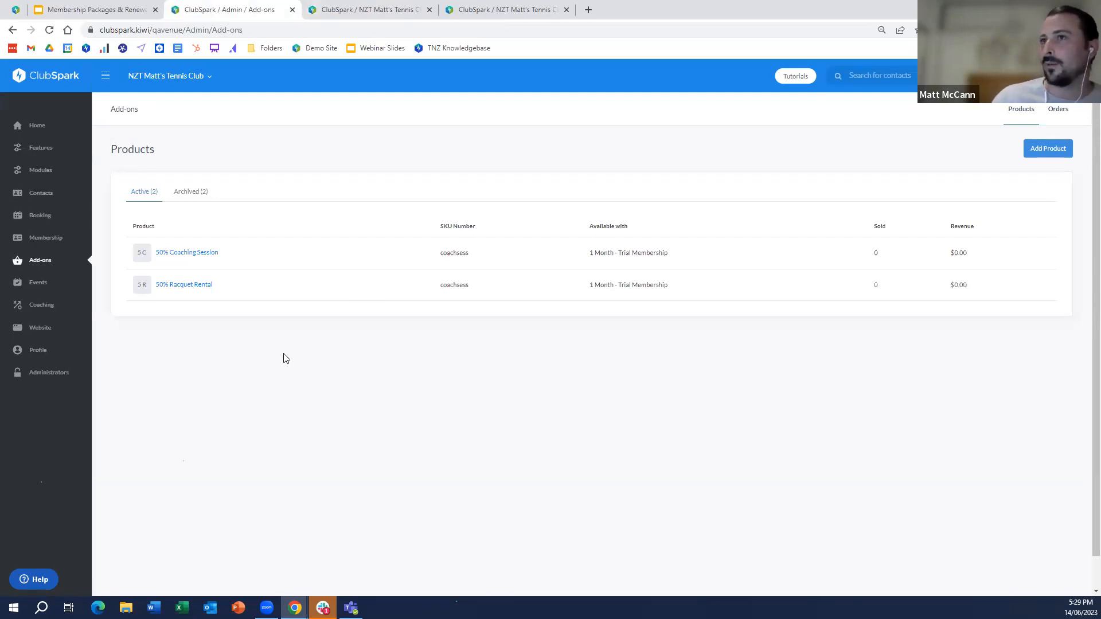
pyautogui.click(1062, 113)
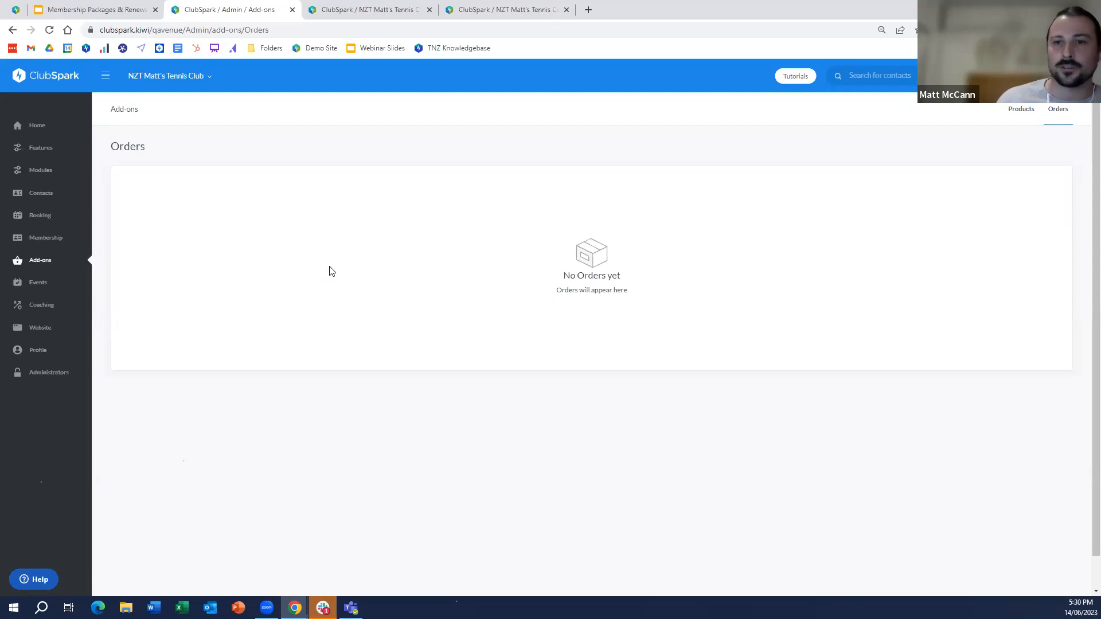
# Return to the membership overview and open the 1 Month - Trial Membership package to view its members.
pyautogui.click(49, 242)
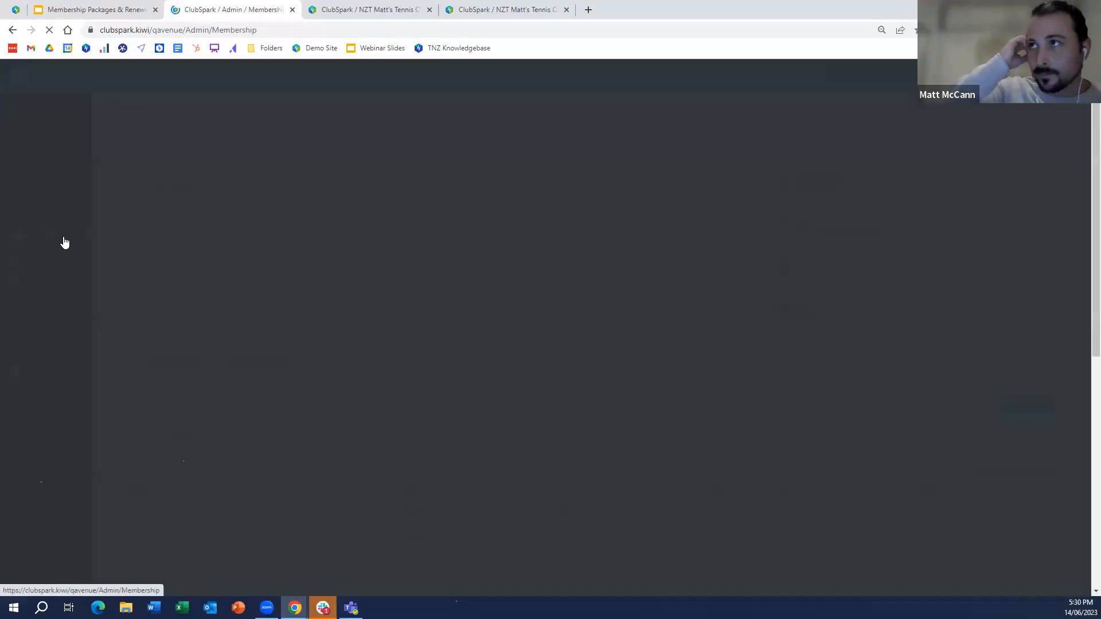
pyautogui.scroll(-4, 222, 349)
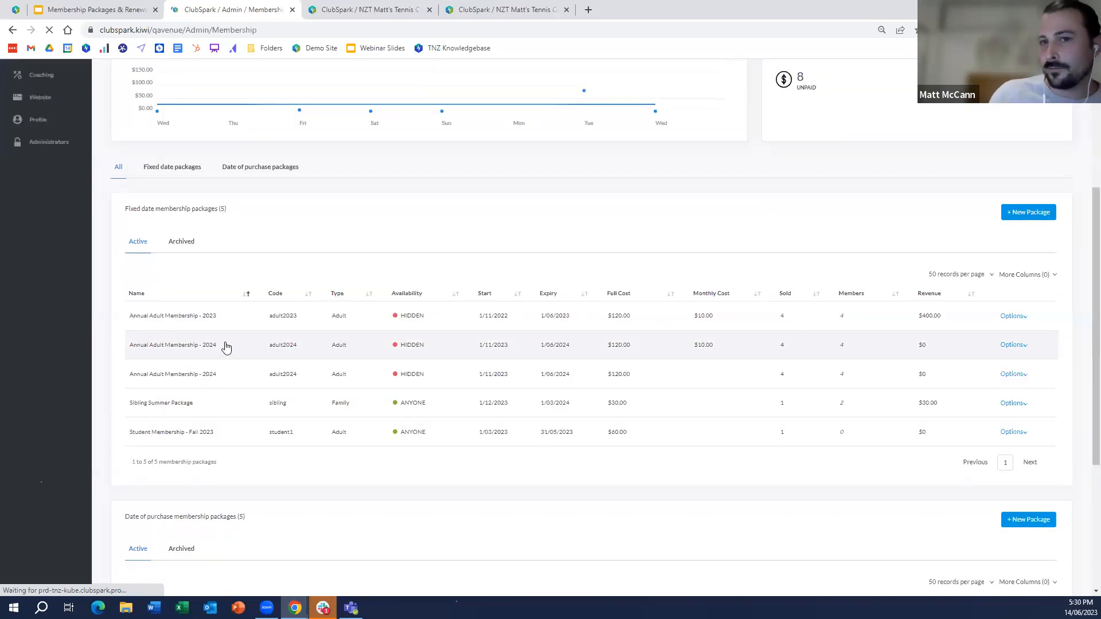
pyautogui.scroll(-2, 227, 346)
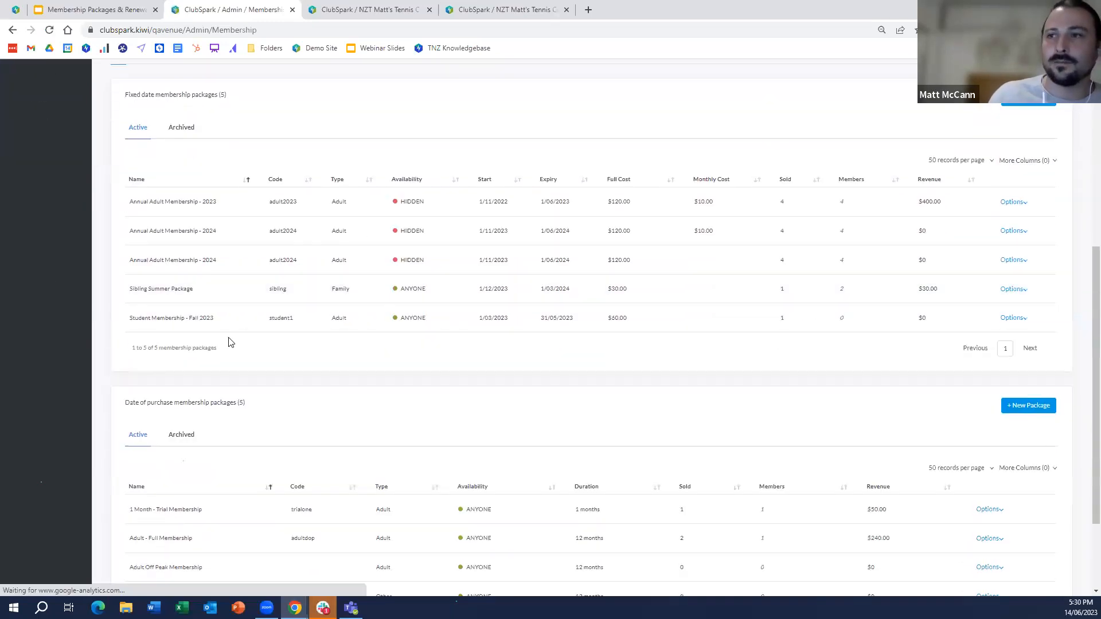
pyautogui.scroll(-1, 227, 344)
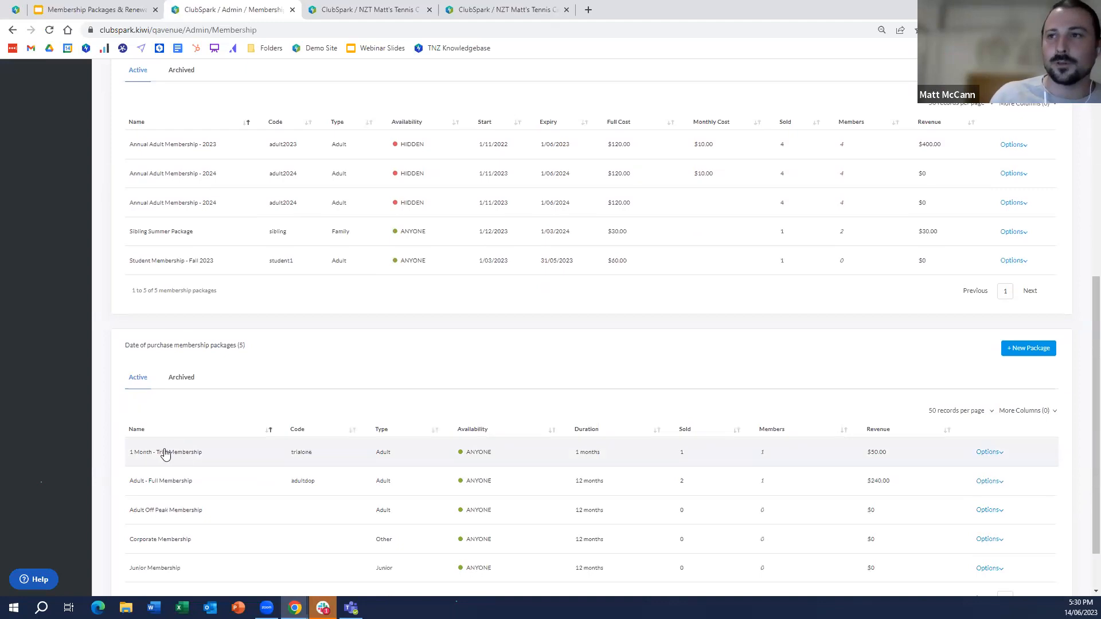
pyautogui.click(169, 453)
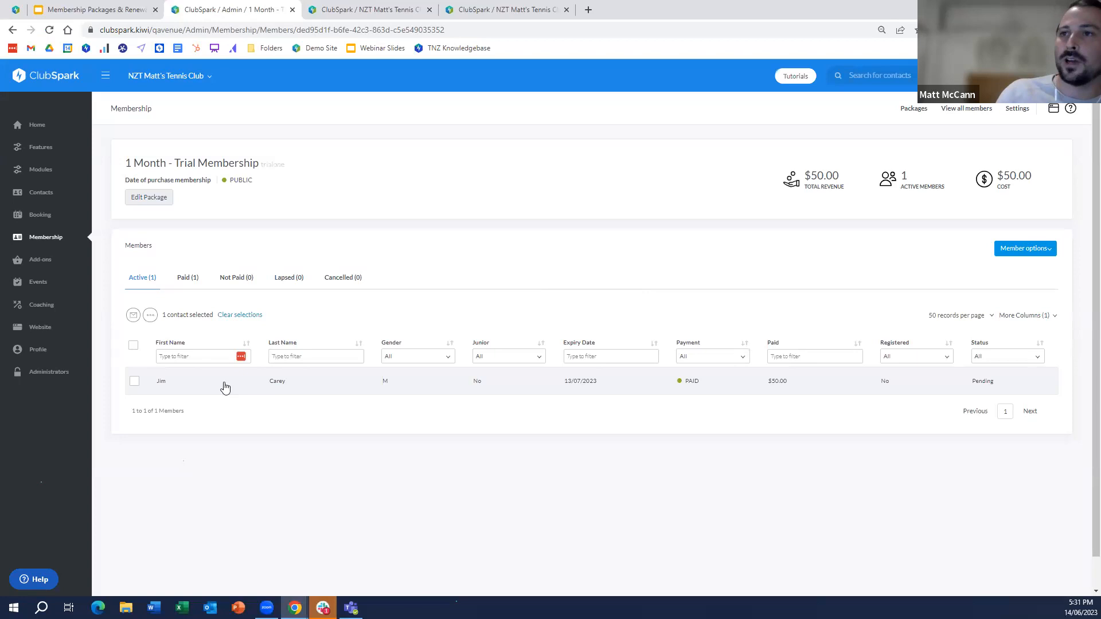
# Open the contacts list, clear the existing first-name and trial tag filters, and filter by the trial contact's first name.
pyautogui.click(41, 192)
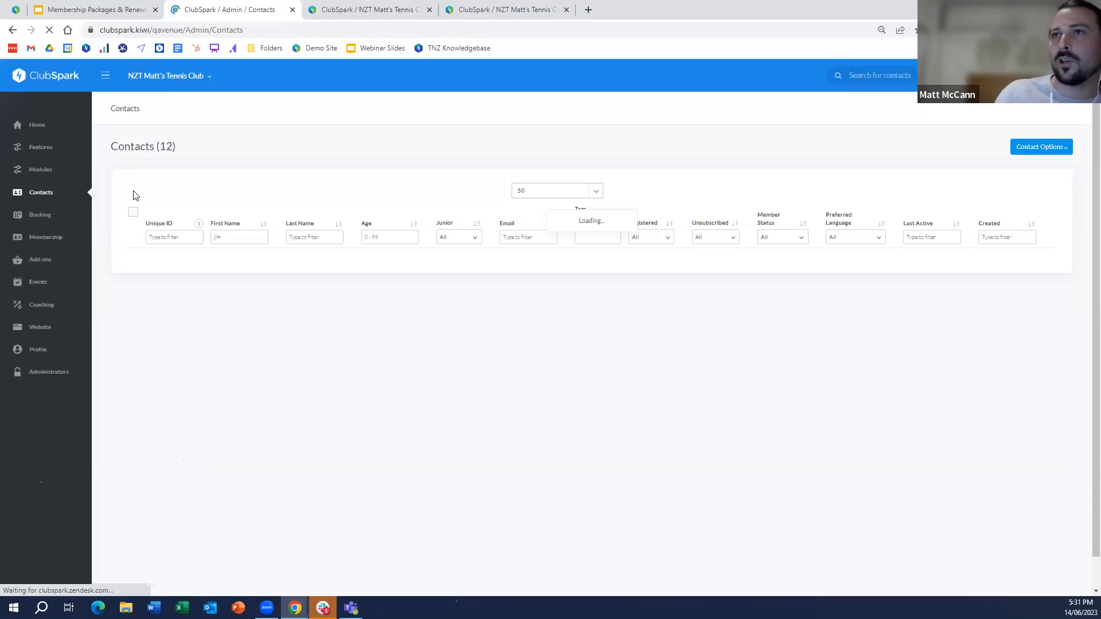
pyautogui.doubleClick(217, 240)
pyautogui.press('BackSpace')
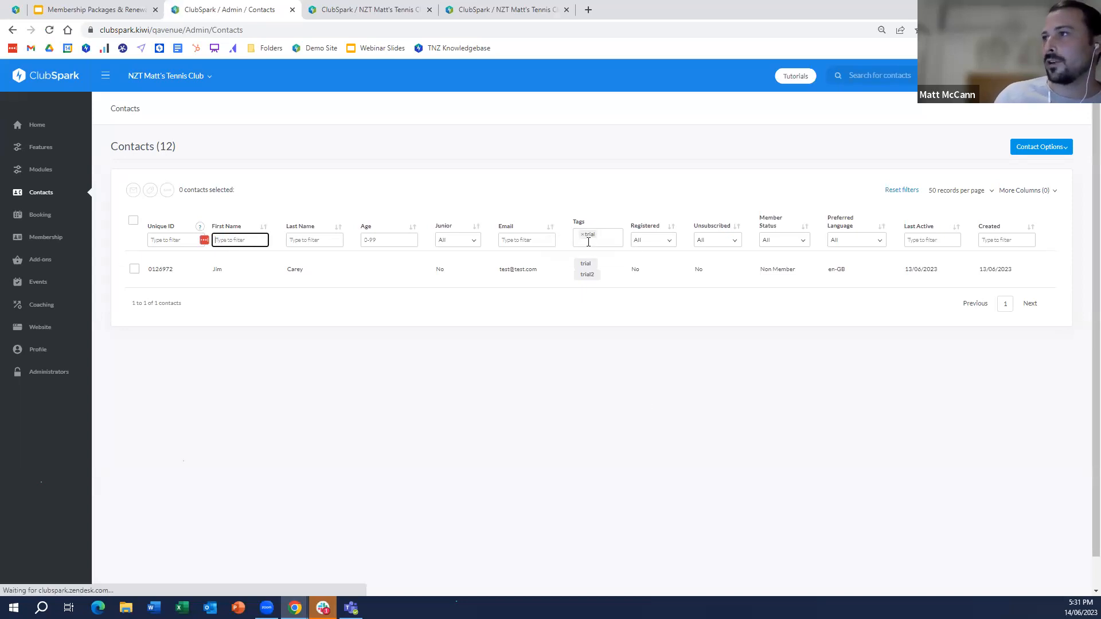
pyautogui.click(582, 234)
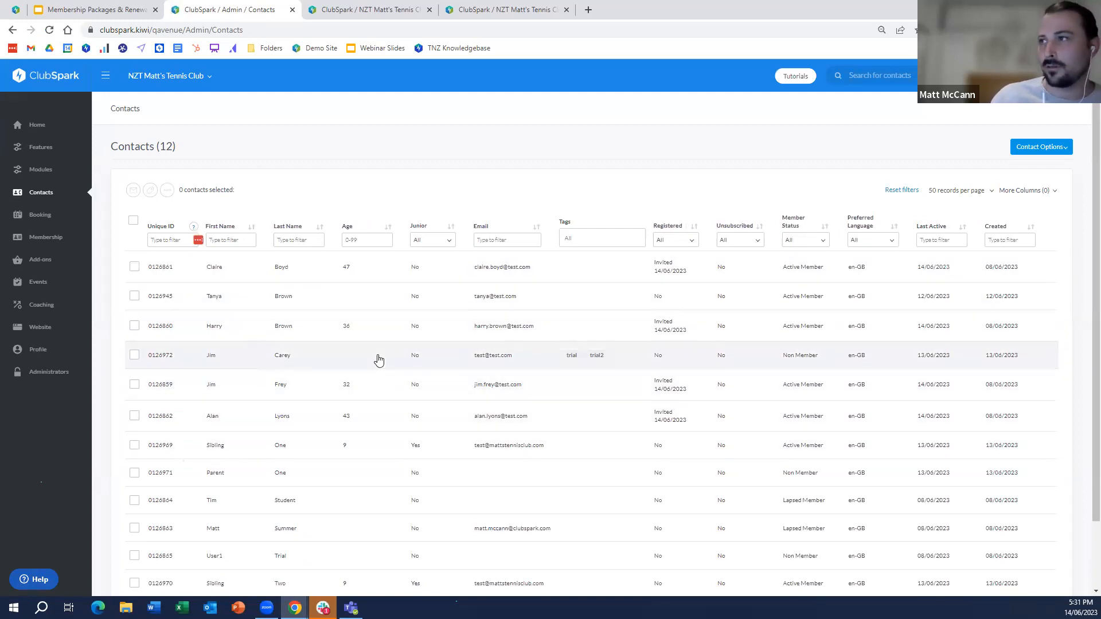
pyautogui.click(222, 241)
pyautogui.write('jim')
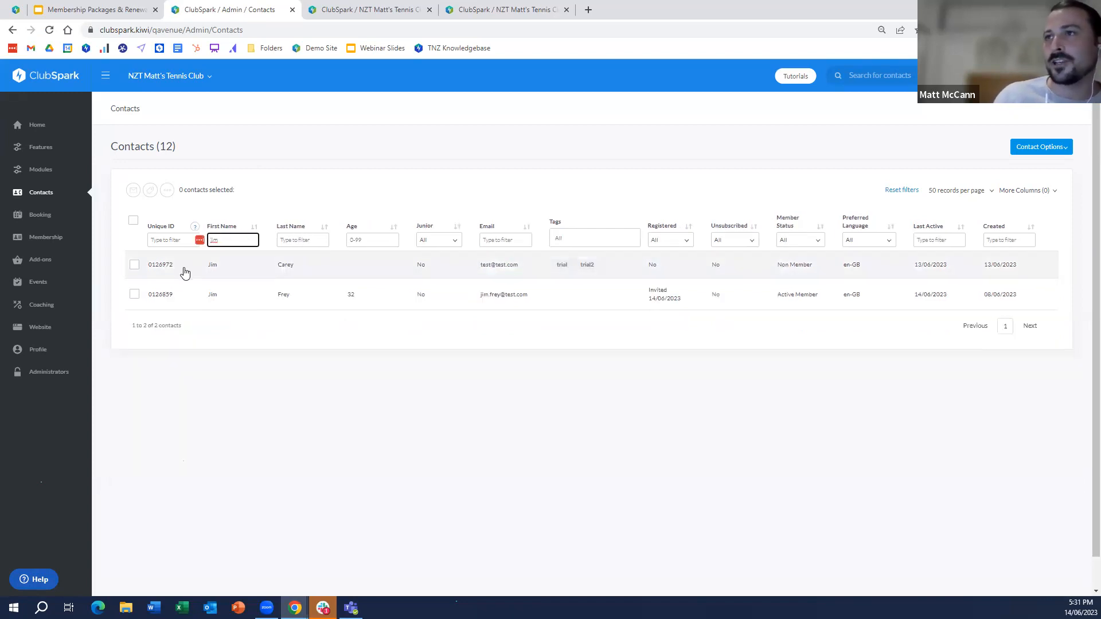
# Add the trial tag to the matching non-member contact and save it.
pyautogui.click(134, 266)
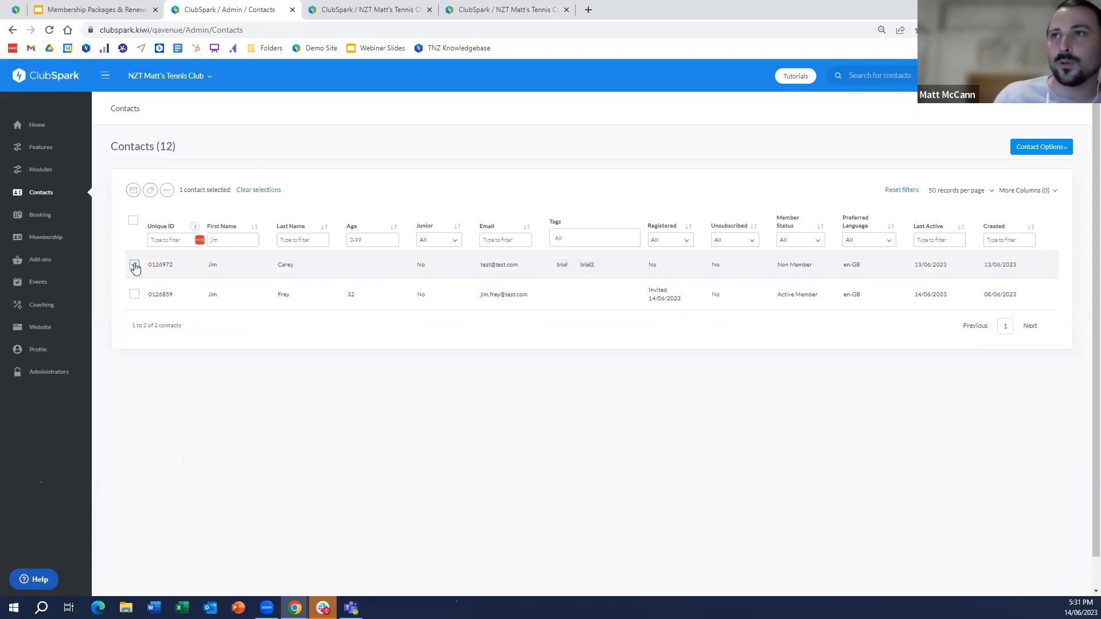
pyautogui.click(152, 191)
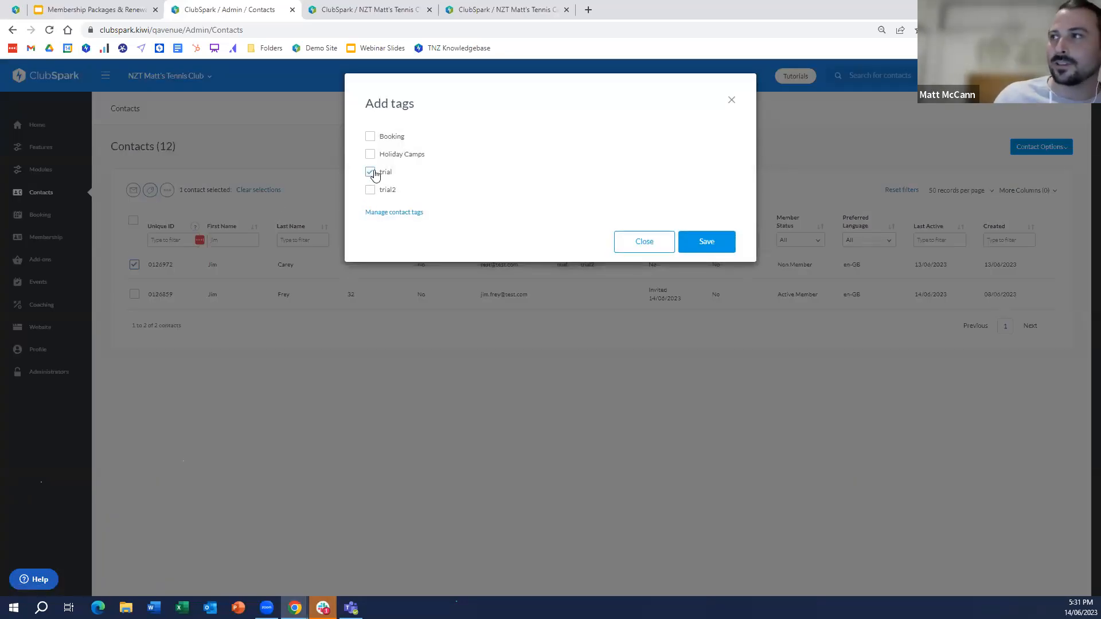
pyautogui.click(723, 242)
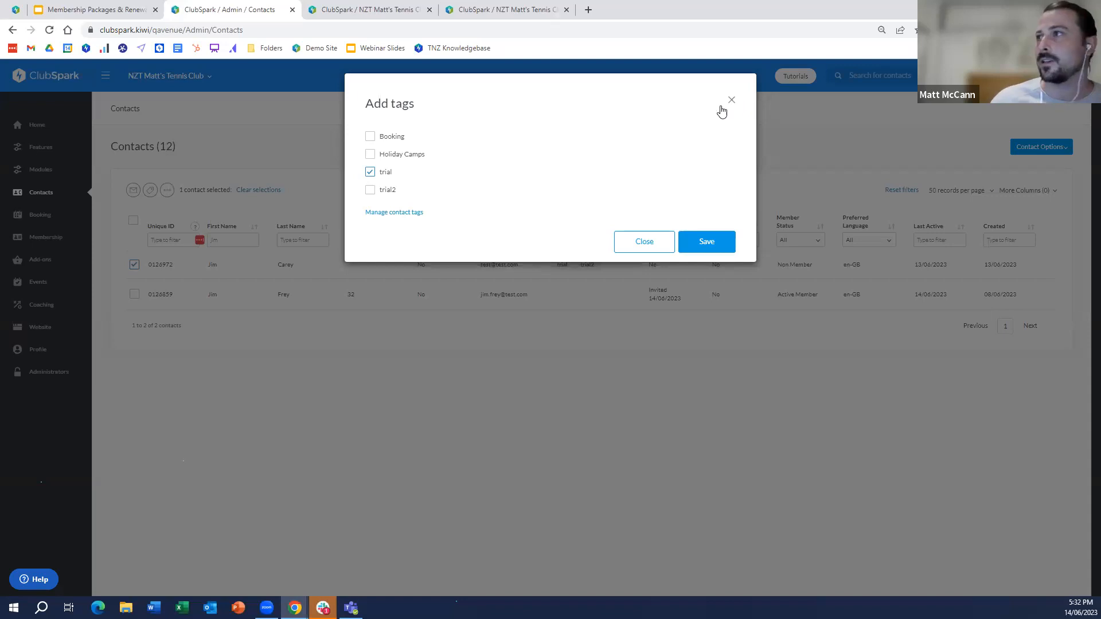
pyautogui.click(698, 247)
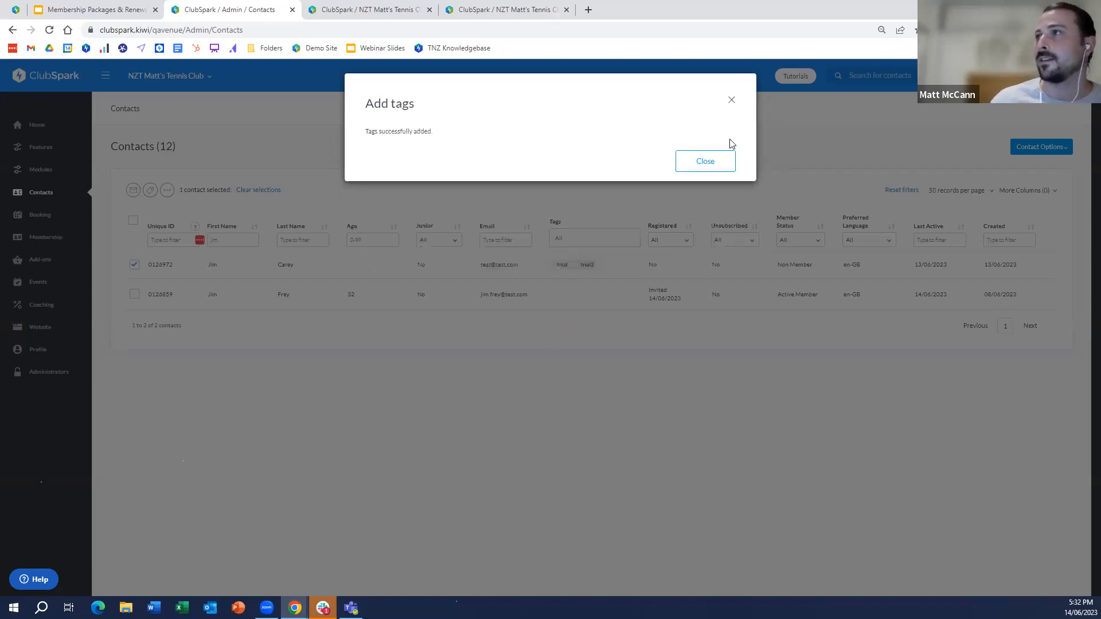
pyautogui.click(733, 102)
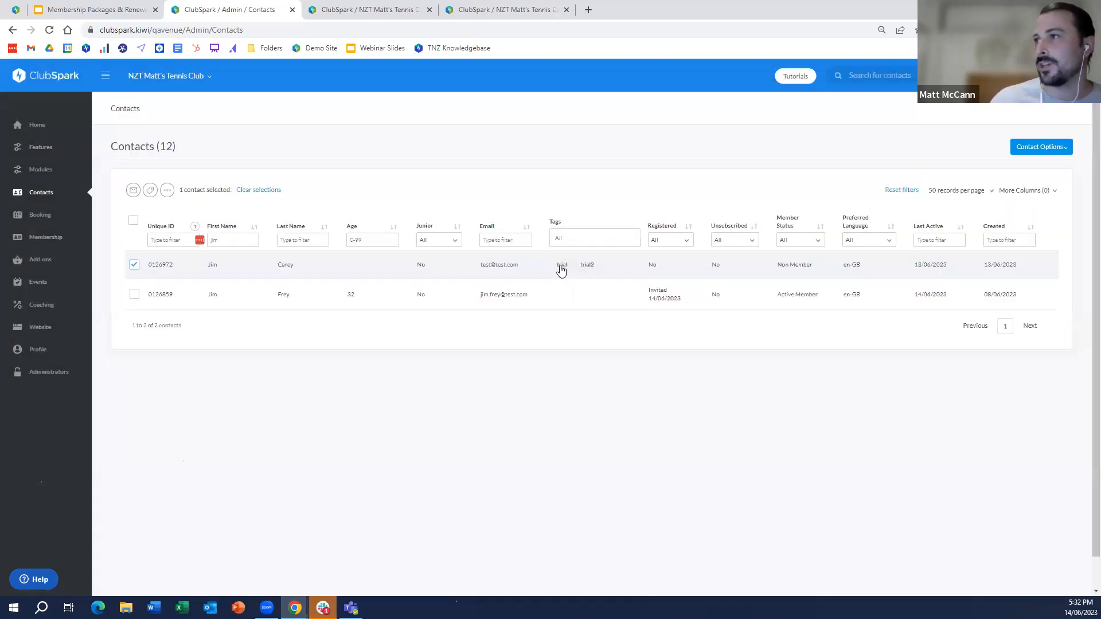
# Clear the first-name filter, filter the contacts by the trial tag, and view the member status filter options.
pyautogui.doubleClick(551, 221)
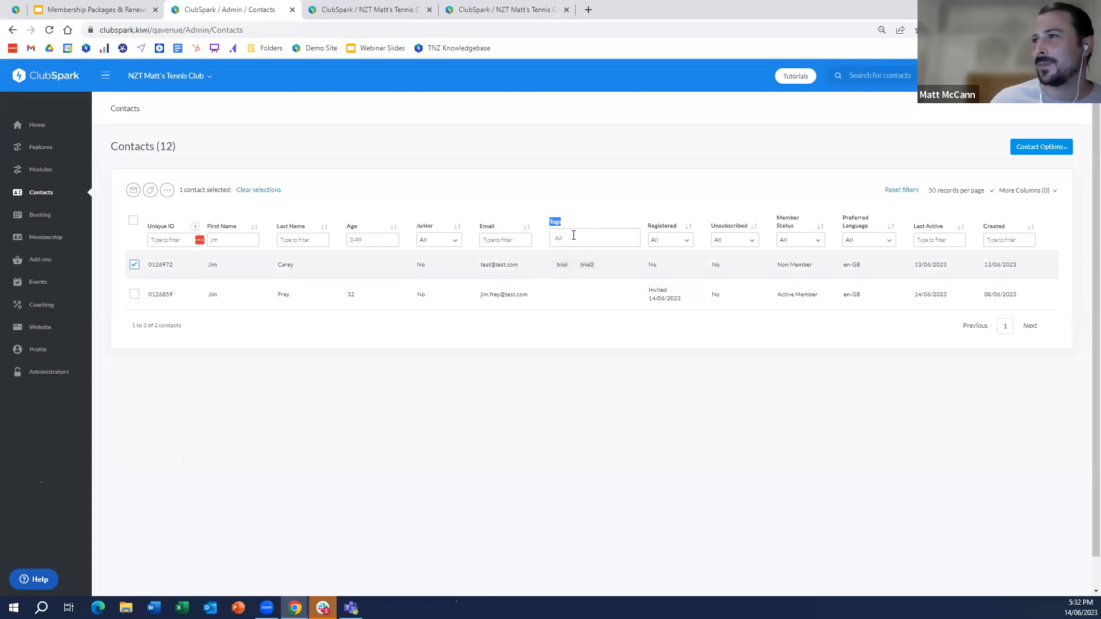
pyautogui.click(229, 241)
pyautogui.press('BackSpace')
pyautogui.press('BackSpace')
pyautogui.press('BackSpace')
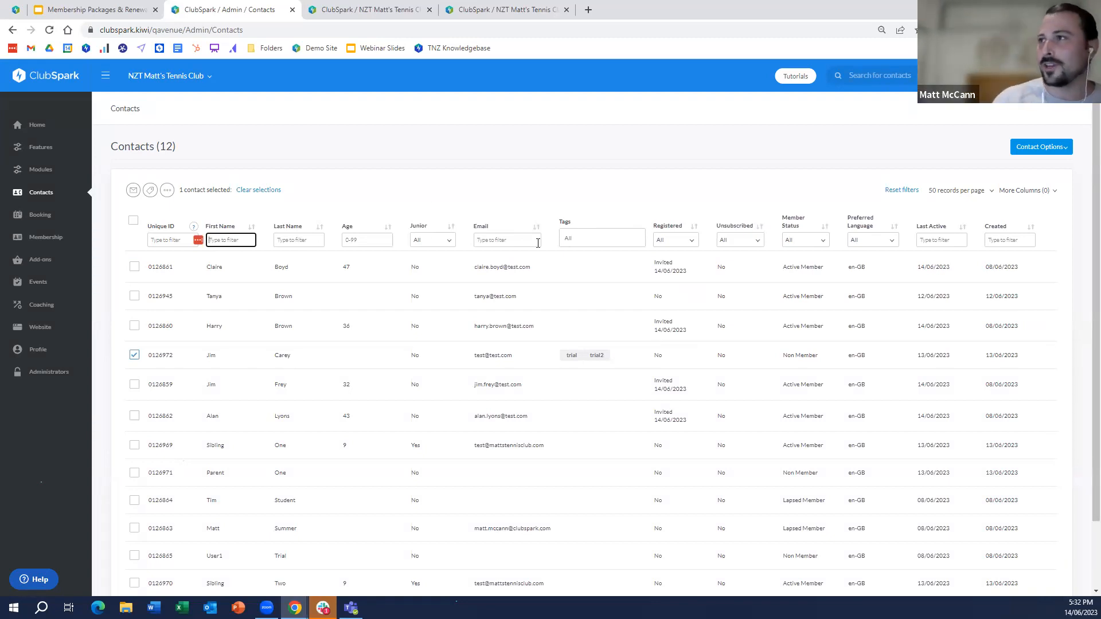
pyautogui.click(579, 236)
pyautogui.write('trial')
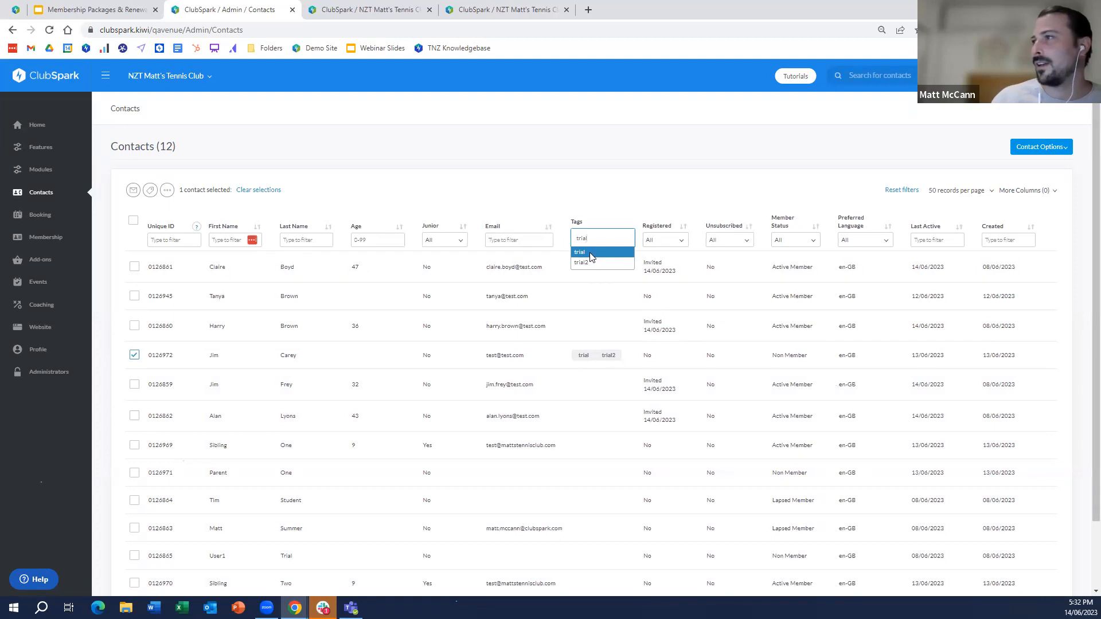
pyautogui.click(587, 253)
pyautogui.click(789, 245)
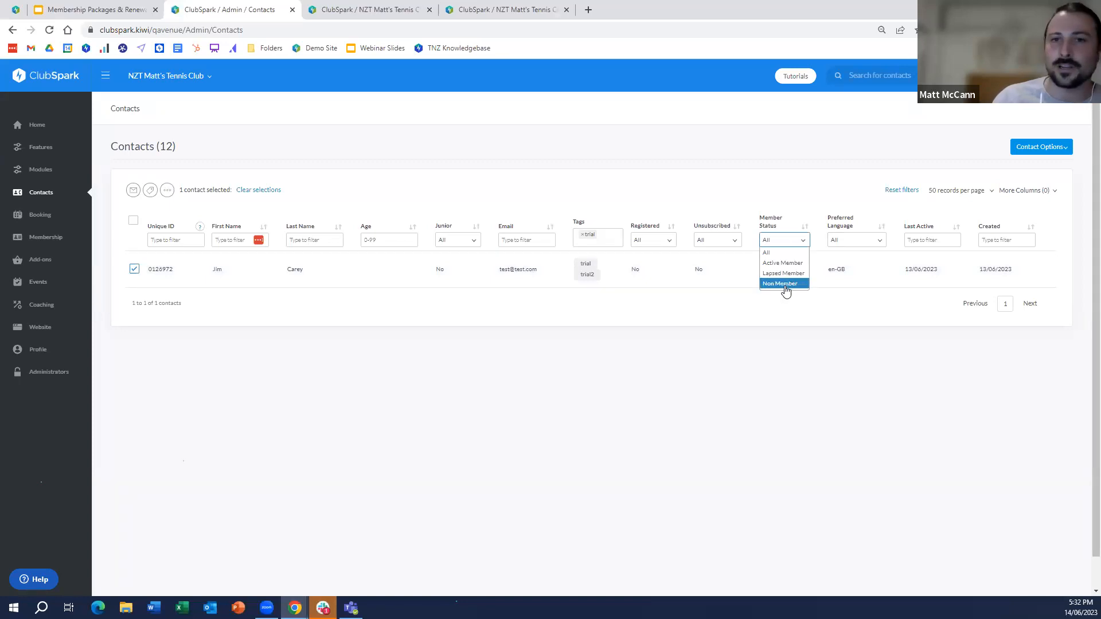
pyautogui.click(797, 413)
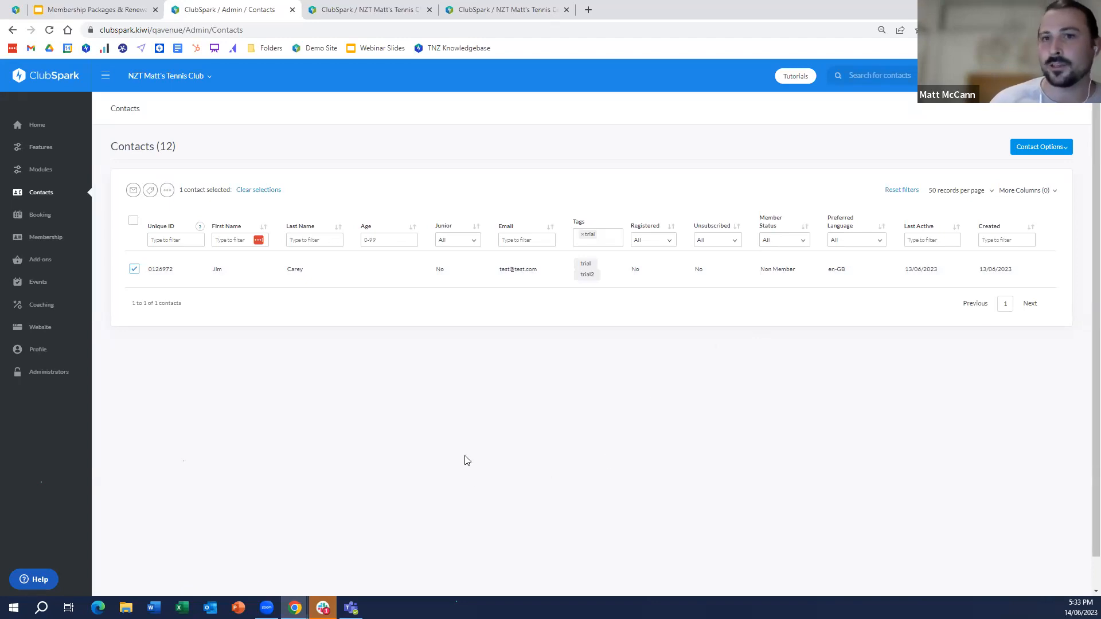
# Return to the membership overview and view the active fixed date membership packages.
pyautogui.click(31, 195)
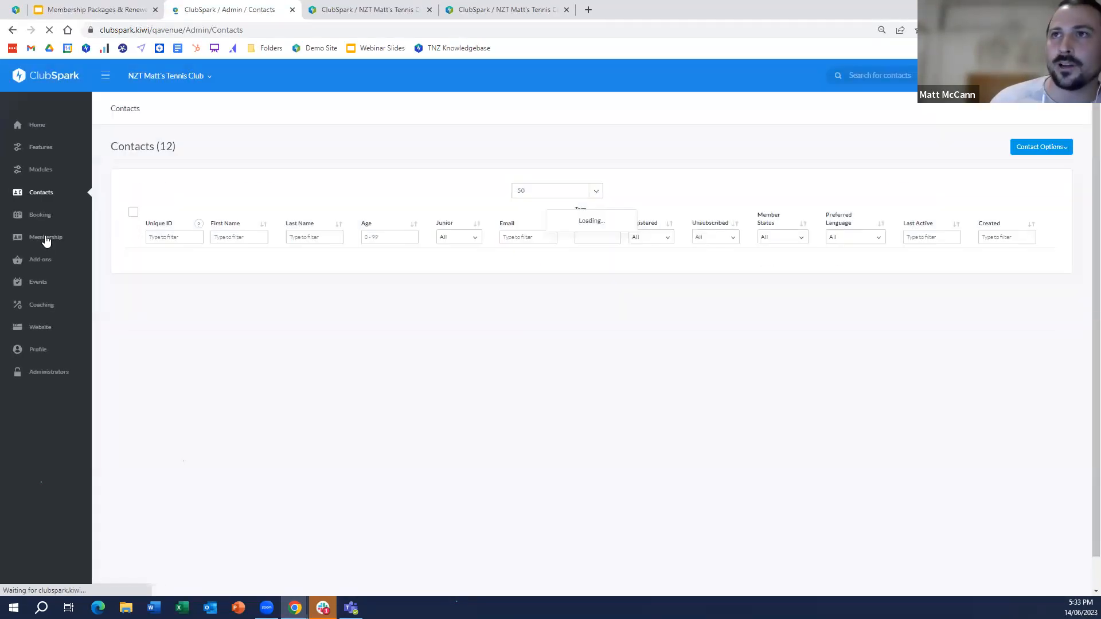
pyautogui.click(40, 244)
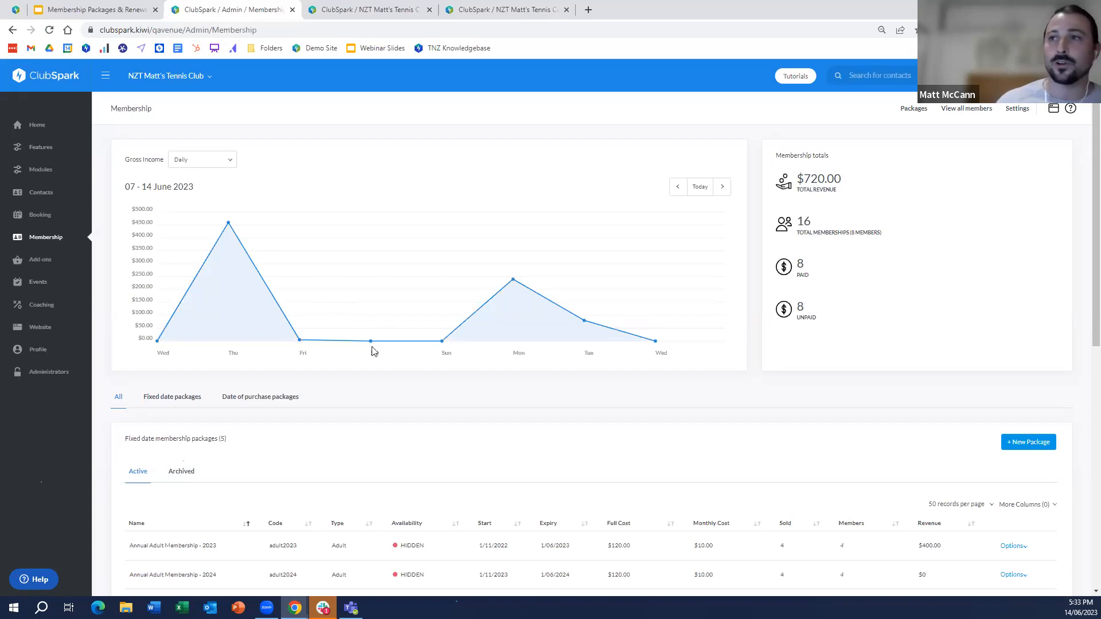
pyautogui.scroll(-2, 339, 401)
pyautogui.scroll(-3, 338, 404)
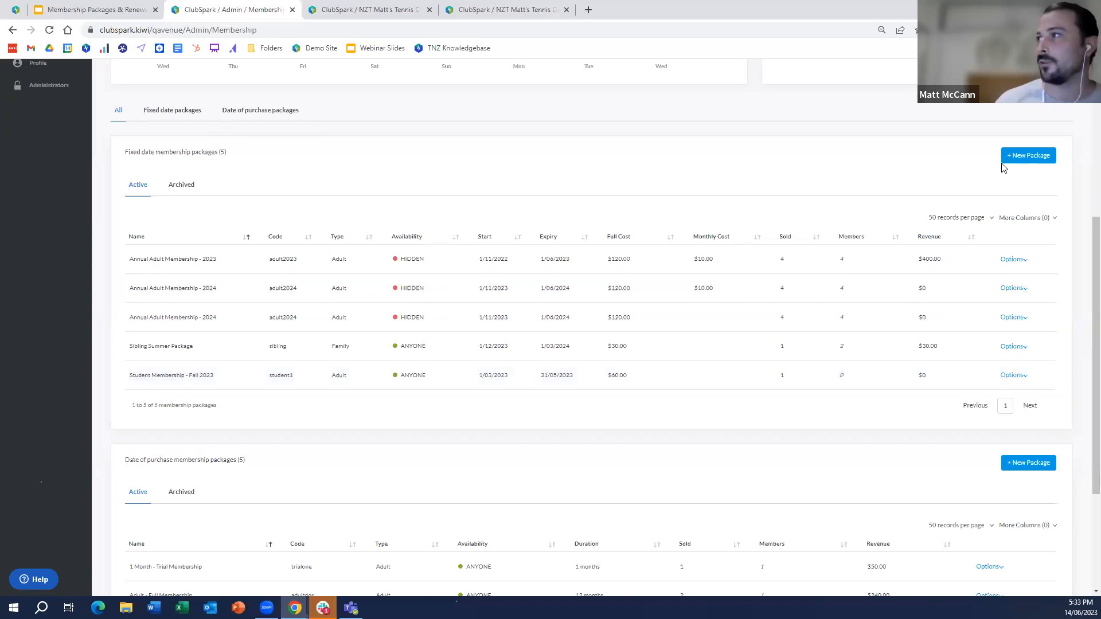
# Start a new fixed date membership package and set its type to Group.
pyautogui.click(1038, 154)
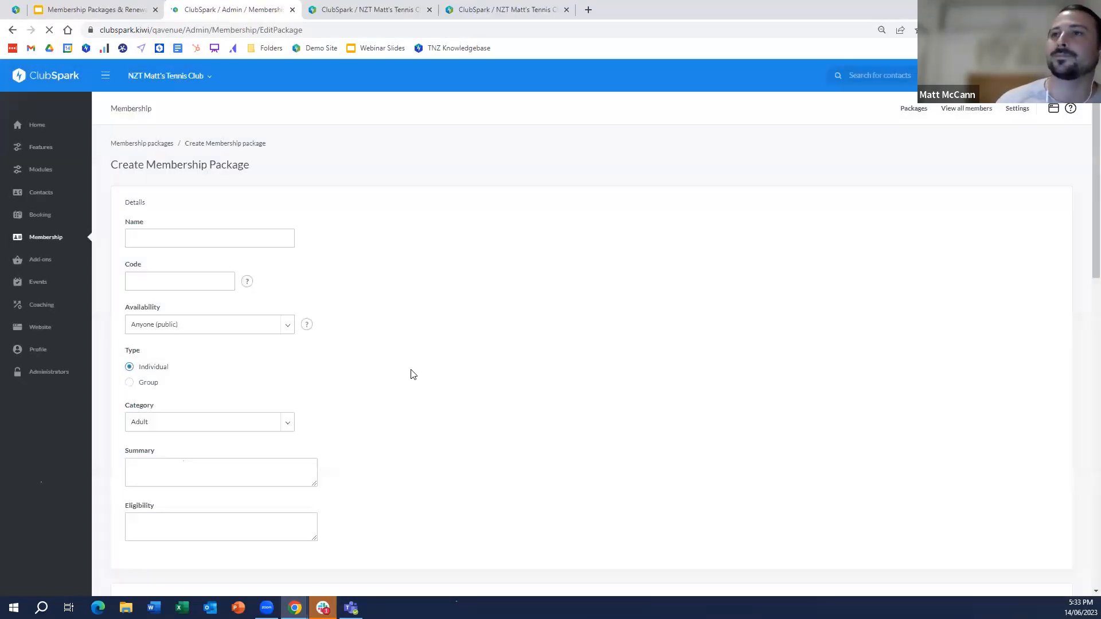
pyautogui.click(129, 383)
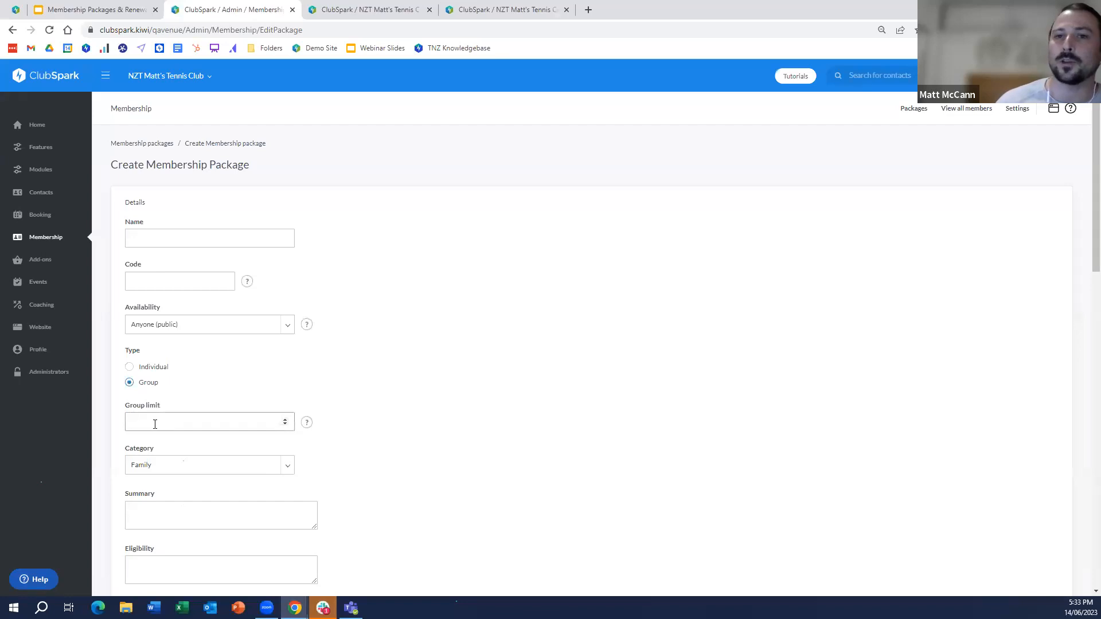
pyautogui.click(176, 423)
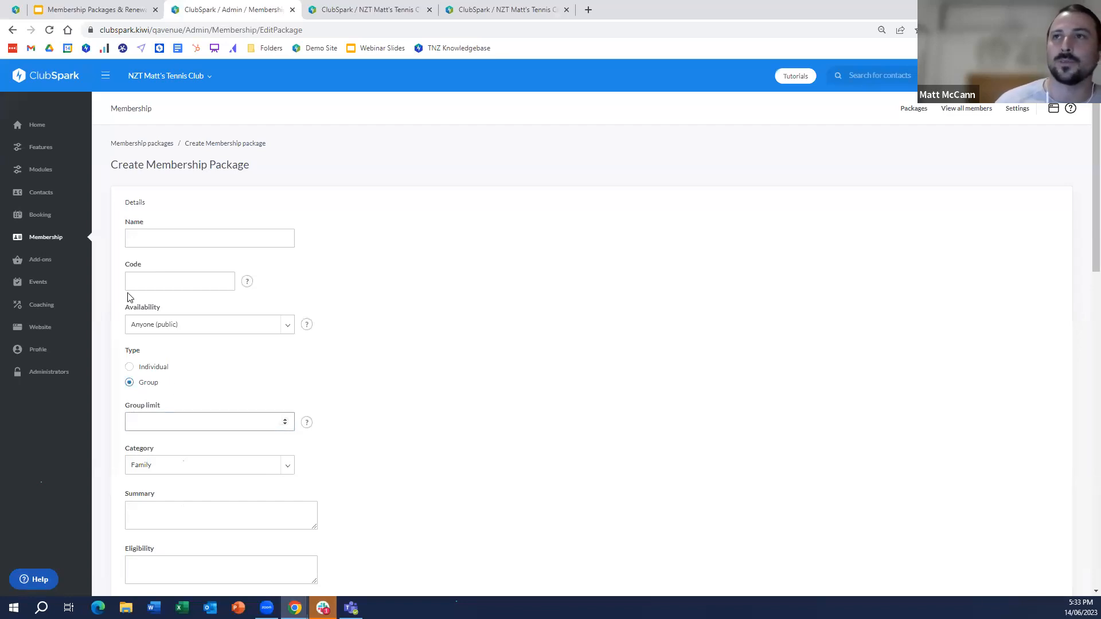
# Leave the package form for the membership overview and look through the fixed date and date of purchase packages.
pyautogui.click(50, 242)
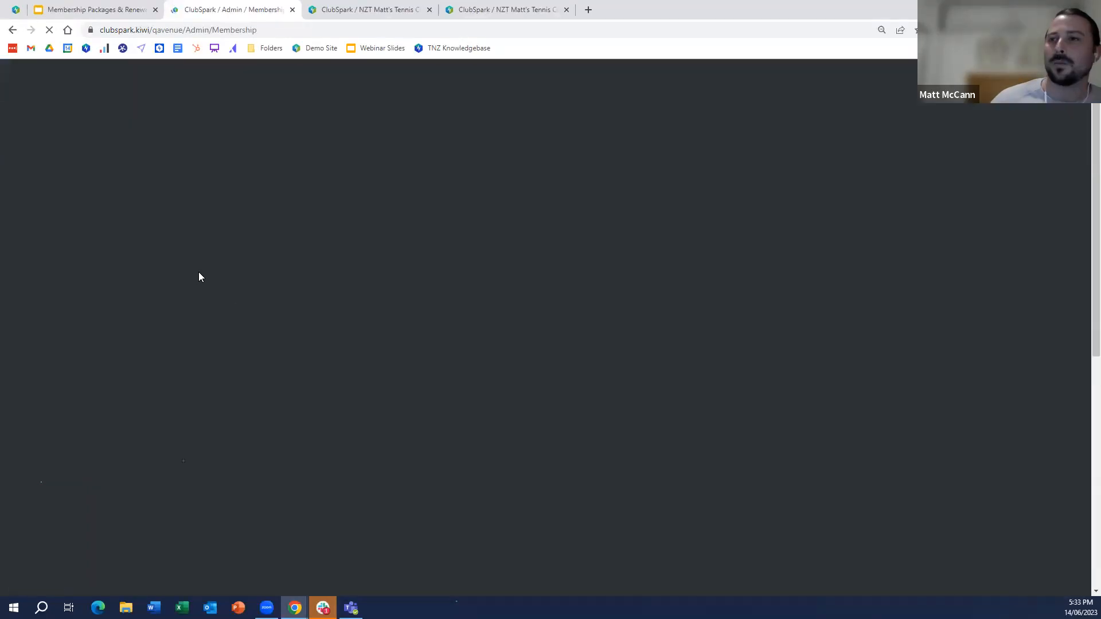
pyautogui.scroll(-4, 335, 361)
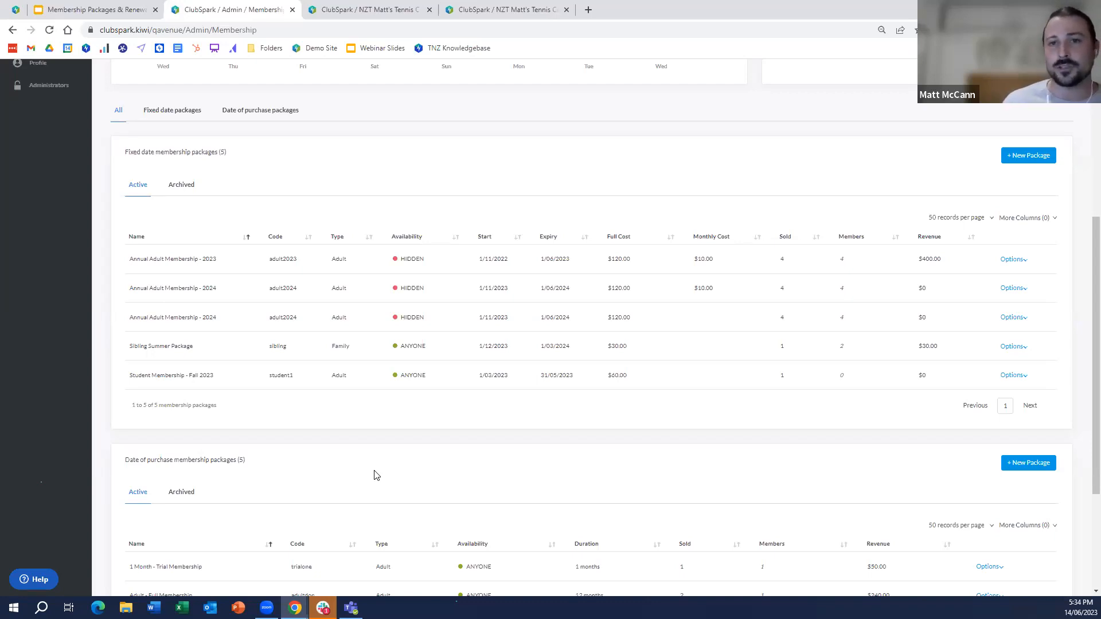
pyautogui.scroll(-2, 400, 463)
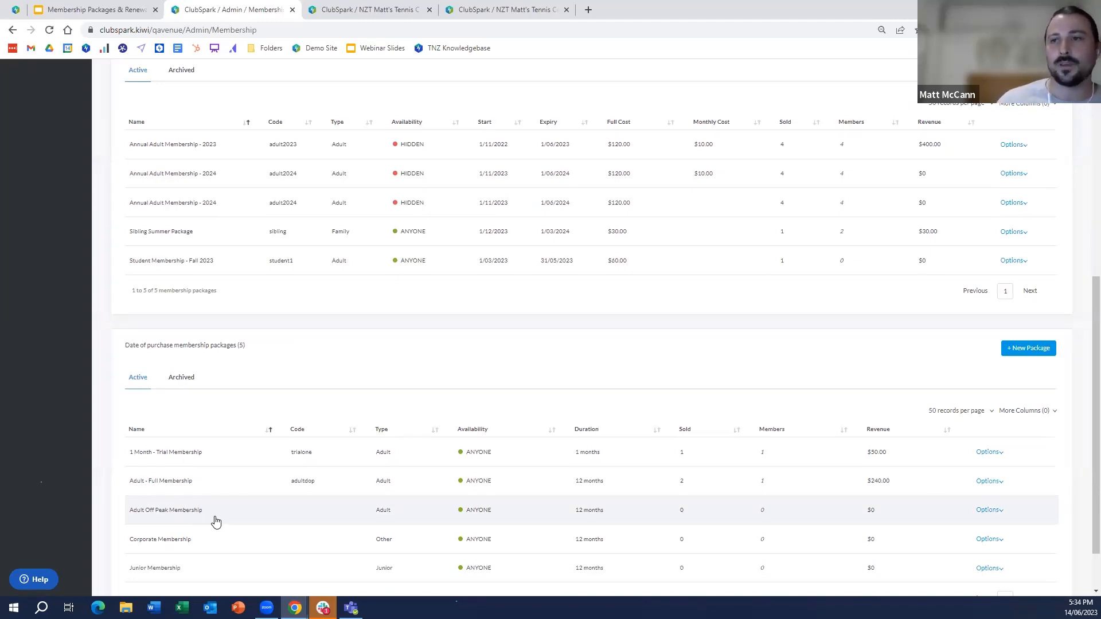
pyautogui.scroll(2, 202, 518)
pyautogui.scroll(5, 202, 518)
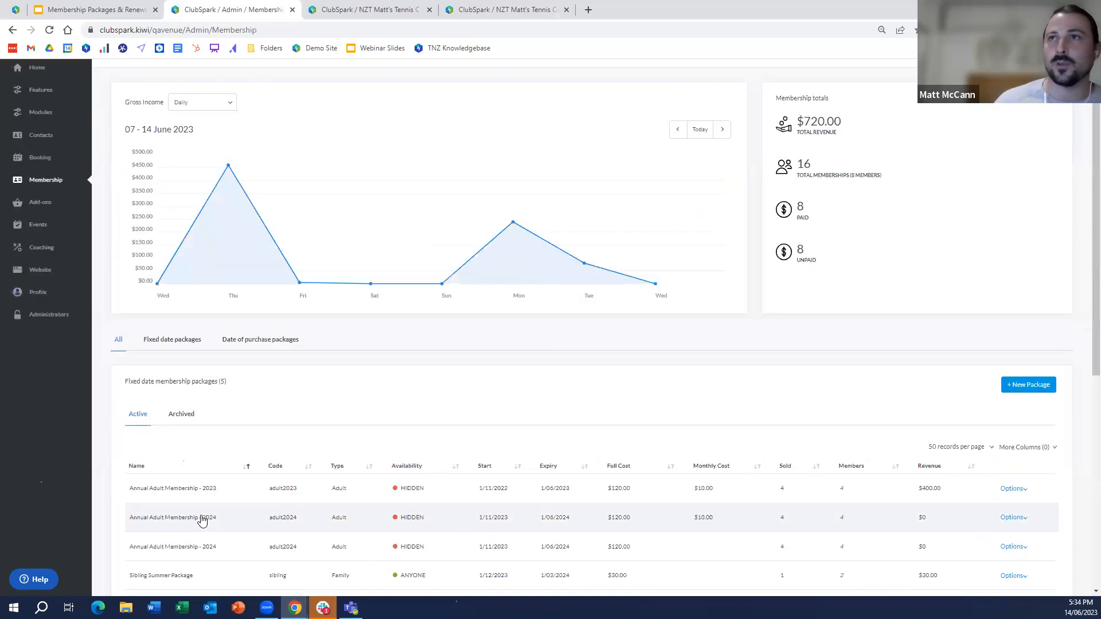
# Open the court booking schedules from the booking settings and view the Summer schedule with its off-peak rule.
pyautogui.click(38, 163)
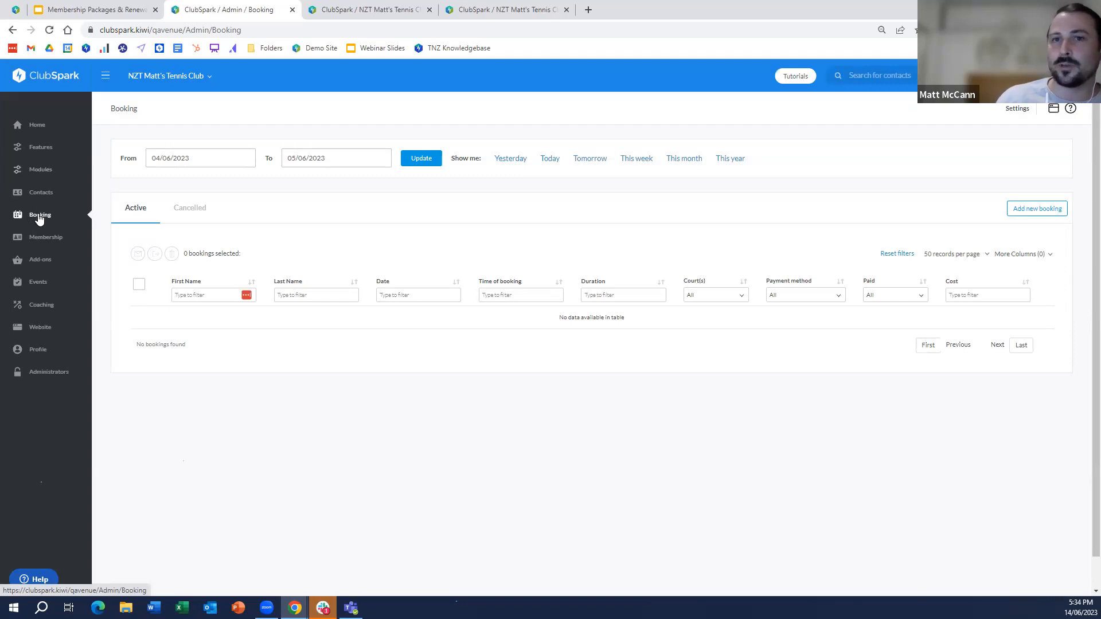
pyautogui.click(1018, 109)
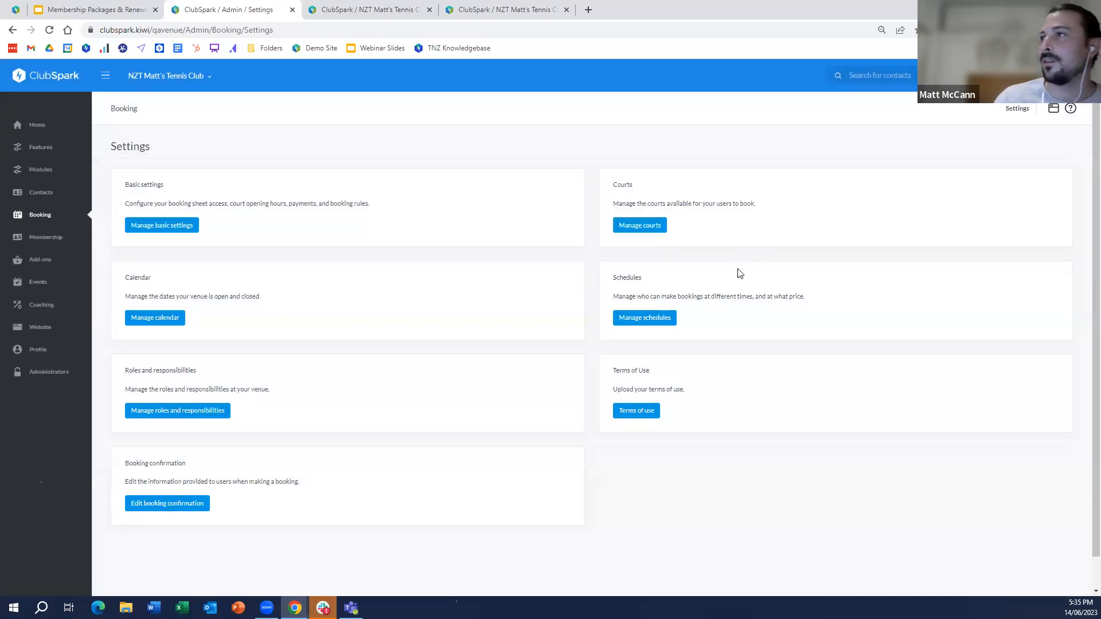
pyautogui.click(644, 320)
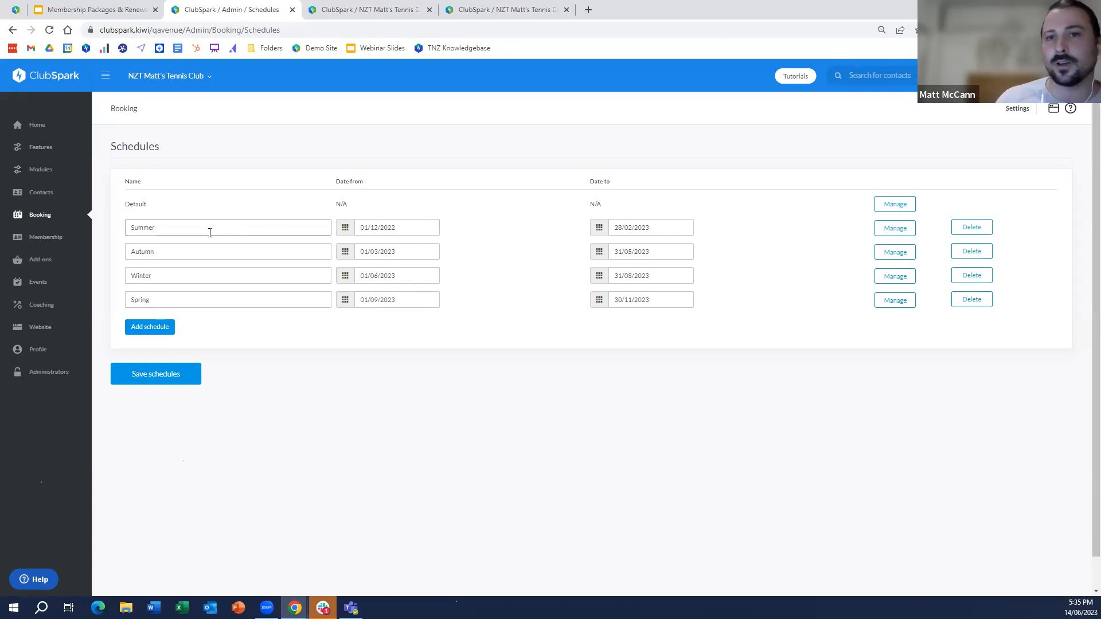
pyautogui.click(891, 230)
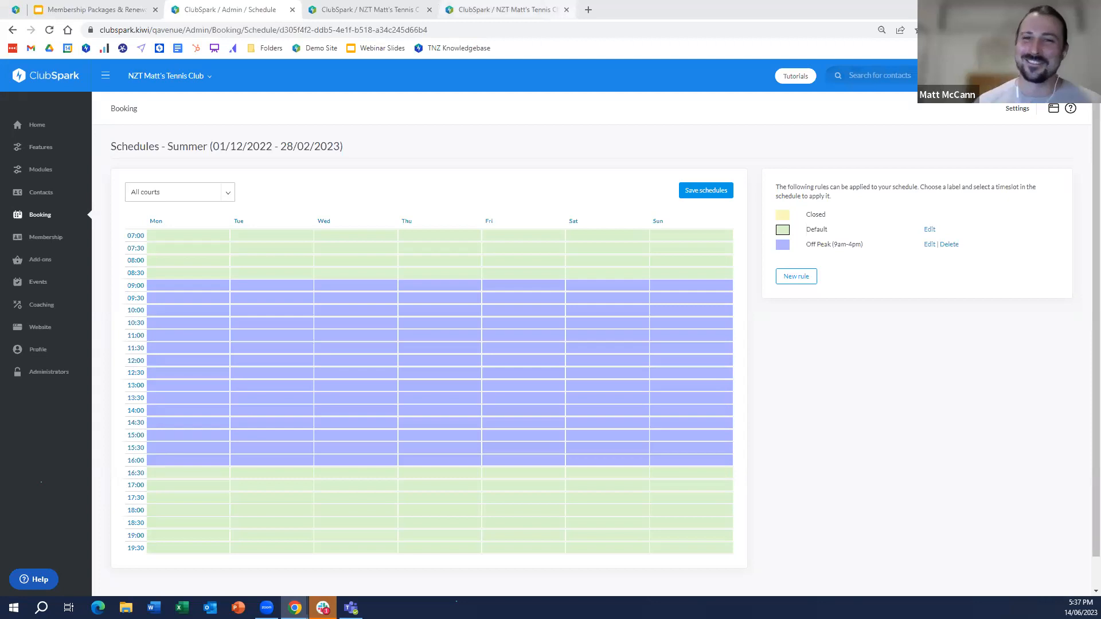
# Switch to the Google Slides webinar presentation and start the slideshow from the Campbell Park Tennis Club slide.
pyautogui.click(65, 14)
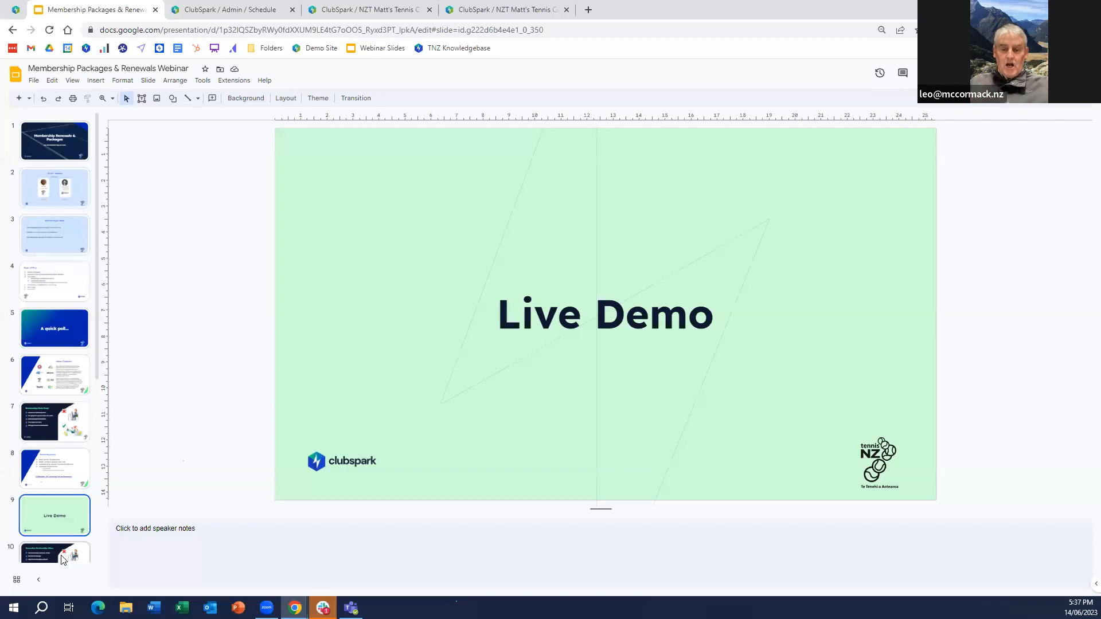
pyautogui.scroll(-2, 60, 544)
pyautogui.click(56, 497)
pyautogui.click(72, 82)
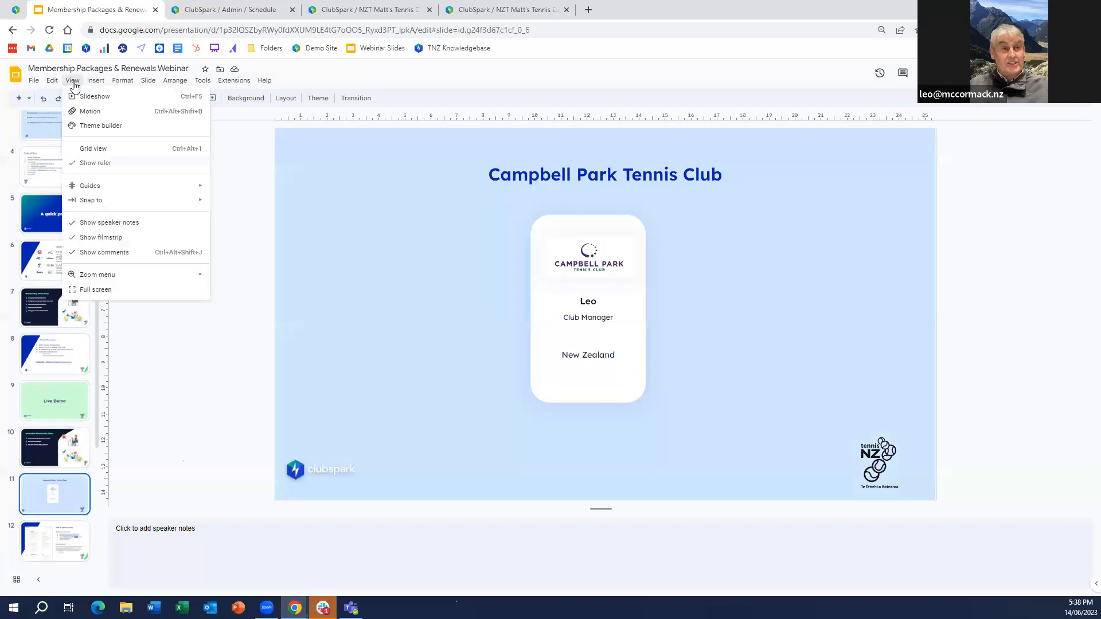
pyautogui.click(85, 98)
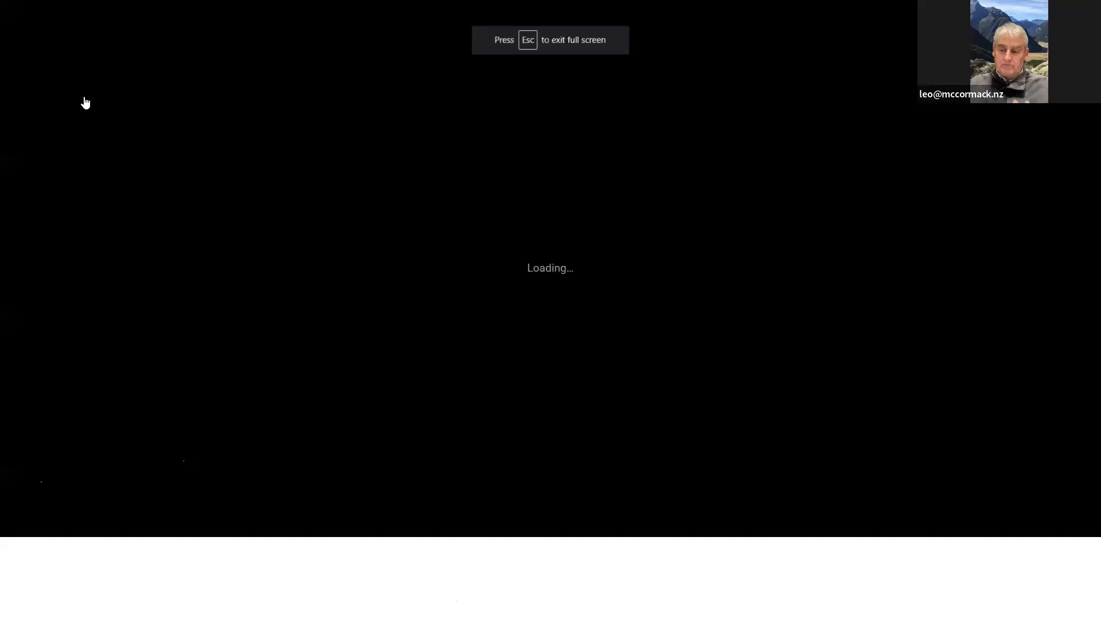
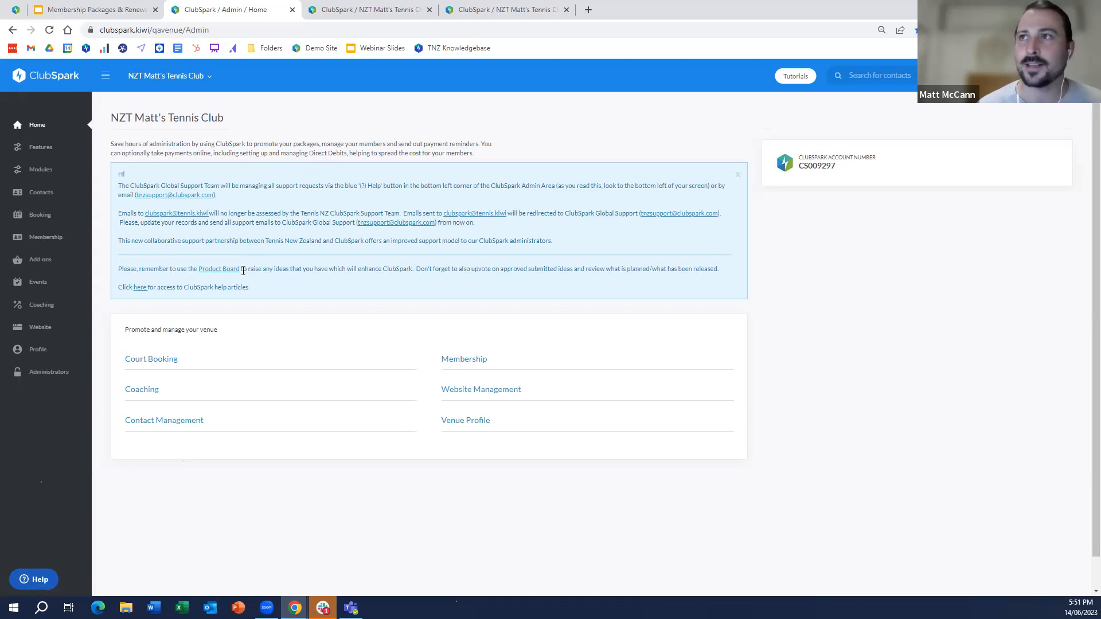
# From the club's admin home page, open the Product Board and view the "Vote on features that you would like to see" card.
pyautogui.moveTo(241, 268); pyautogui.dragTo(199, 270)
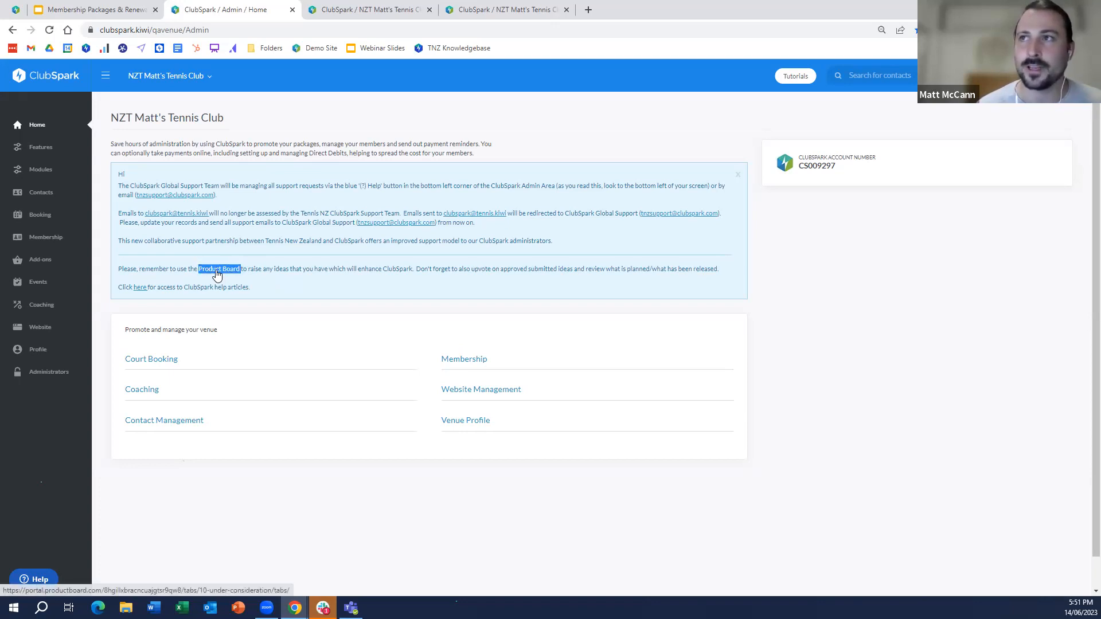
pyautogui.click(219, 270)
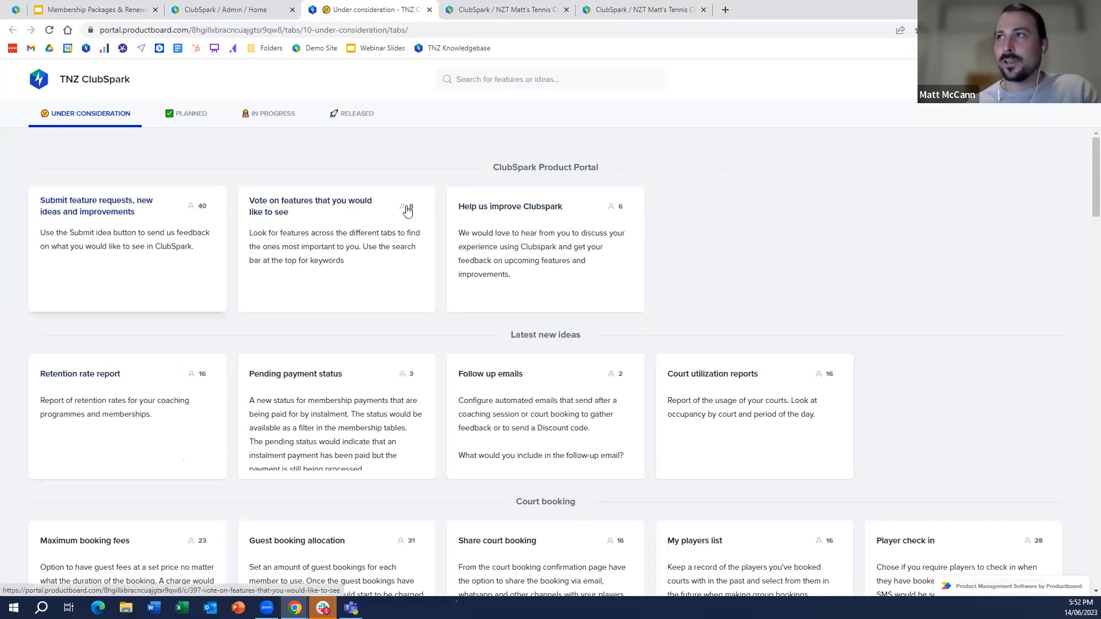
pyautogui.click(312, 248)
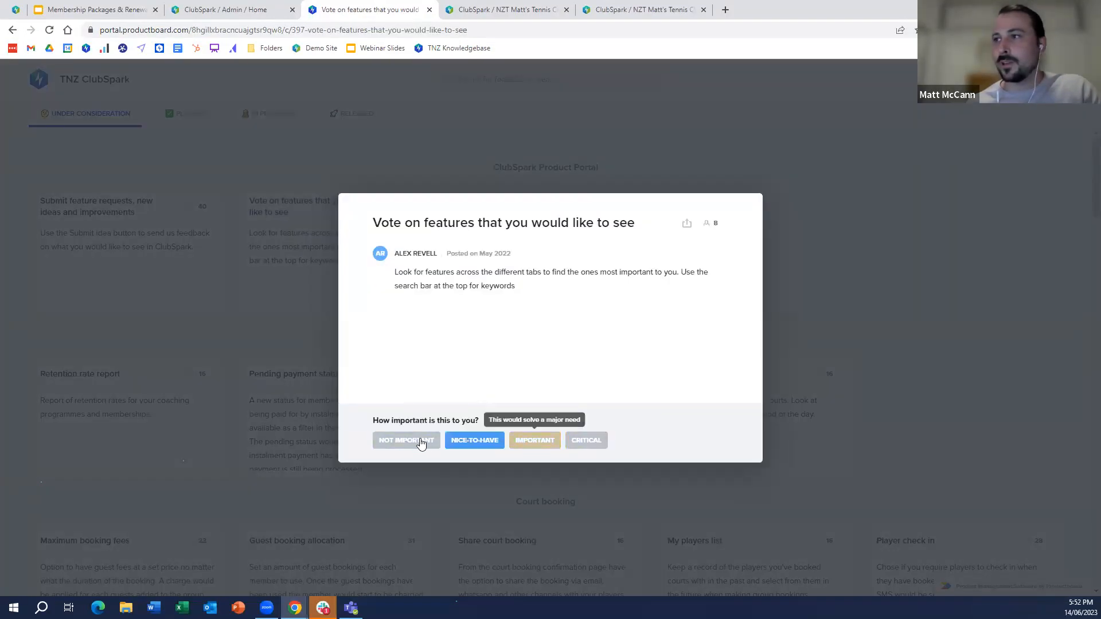
# Choose the Nice-to-have rating on the feature voting card to view its feedback form, and close the card without submitting.
pyautogui.click(479, 446)
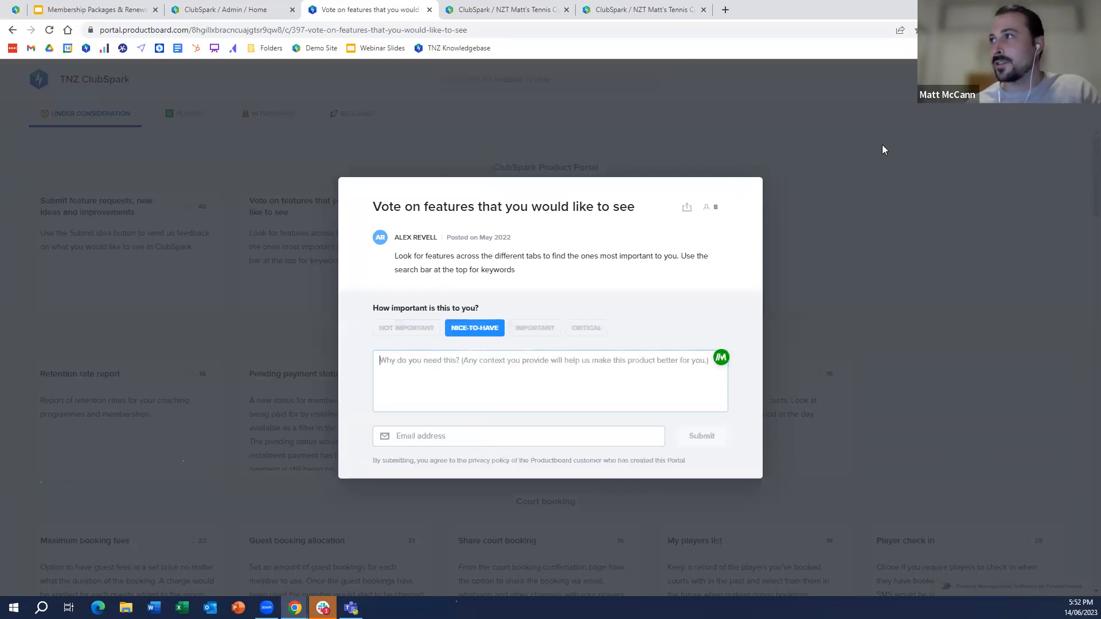
pyautogui.click(680, 98)
# Search the Product Board ideas for "ecomm" and clear the search.
pyautogui.click(503, 80)
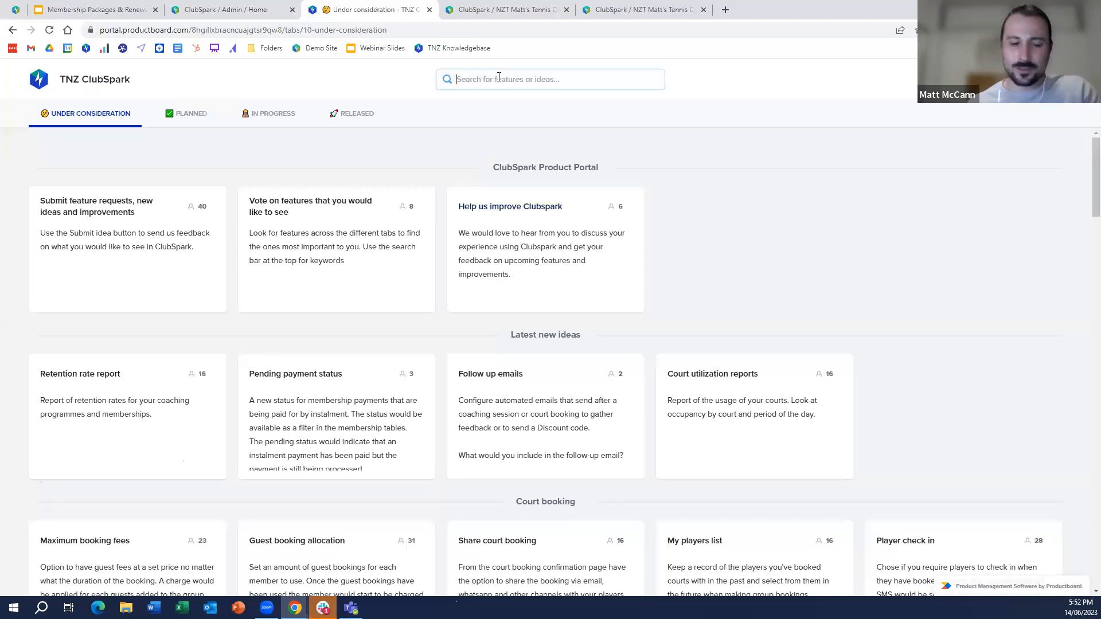
pyautogui.write('ecomm')
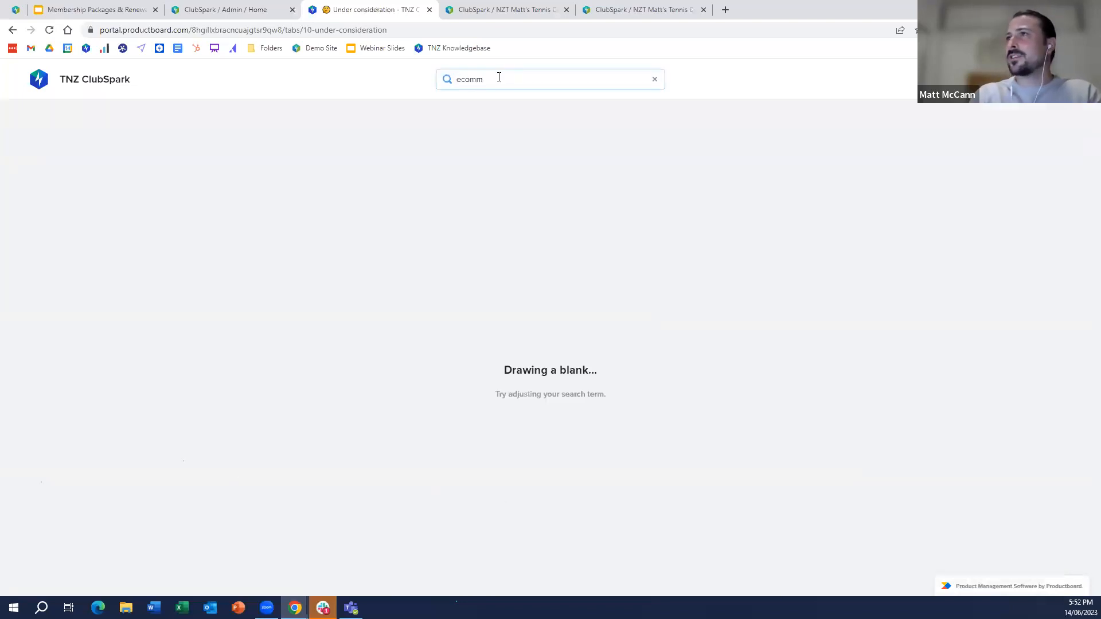
pyautogui.press('BackSpace')
pyautogui.press('BackSpace')
pyautogui.press('BackSpace')
pyautogui.press('BackSpace')
pyautogui.press('BackSpace')
# Search the Product Board ideas for "shopping" and clear the search.
pyautogui.write('shopping')
pyautogui.press('BackSpace')
pyautogui.press('BackSpace')
pyautogui.press('BackSpace')
pyautogui.press('BackSpace')
pyautogui.press('BackSpace')
pyautogui.press('BackSpace')
pyautogui.press('BackSpace')
pyautogui.press('BackSpace')
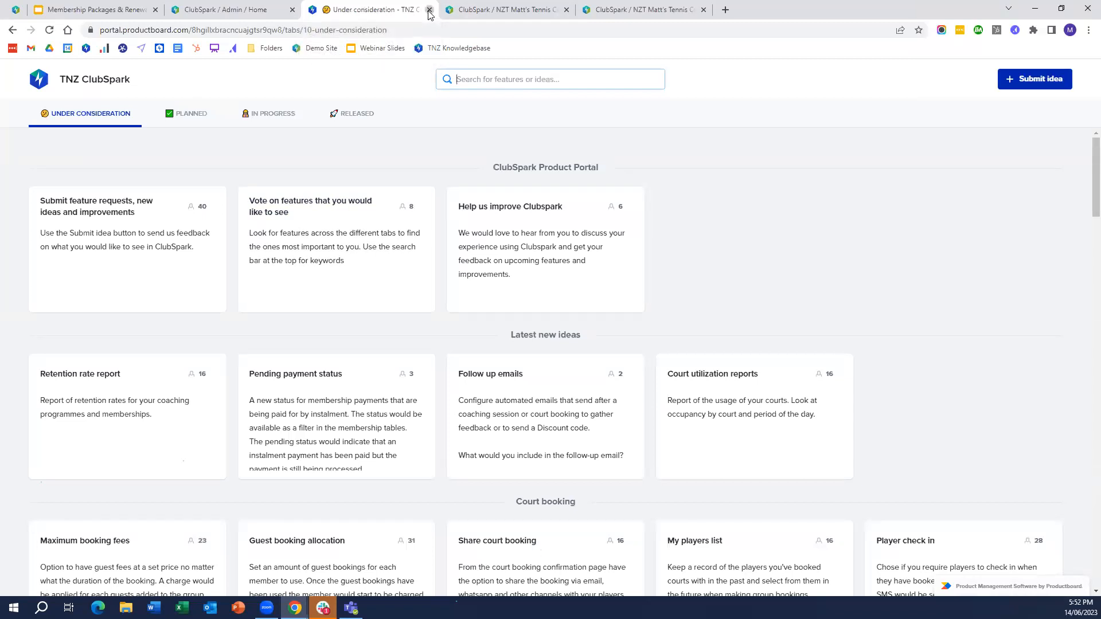
# Search the Product Board ideas for "store" and clear the search.
pyautogui.click(472, 70)
pyautogui.write('store')
pyautogui.press('BackSpace')
pyautogui.press('BackSpace')
pyautogui.press('BackSpace')
pyautogui.press('BackSpace')
pyautogui.press('BackSpace')
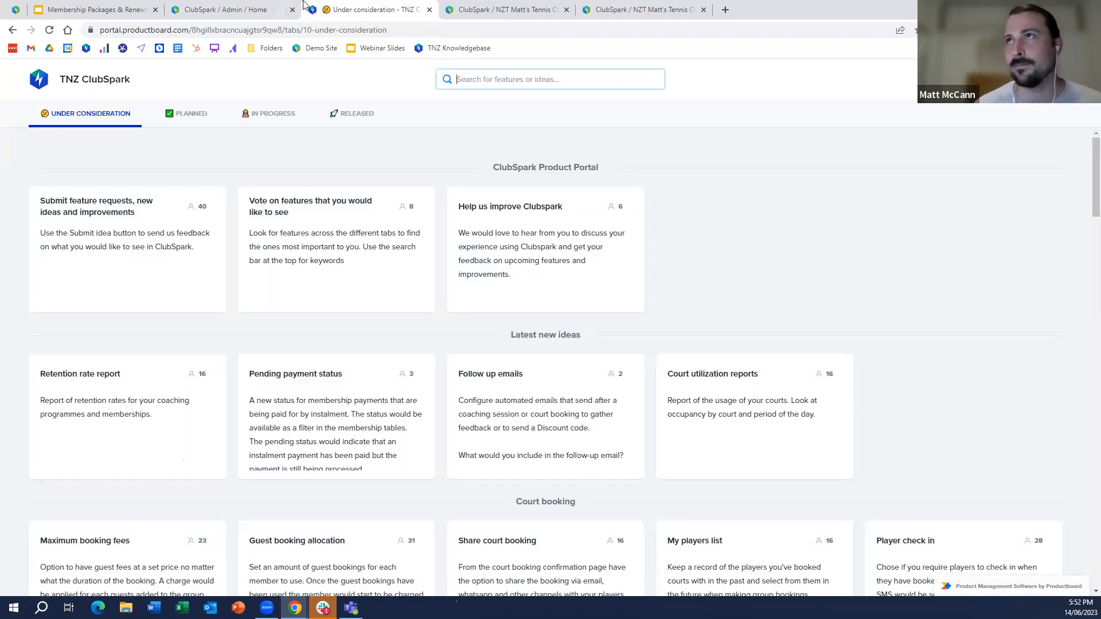
# Return to the club's ClubSpark admin, open the Membership overview and look through the fixed date and date of purchase packages.
pyautogui.click(245, 10)
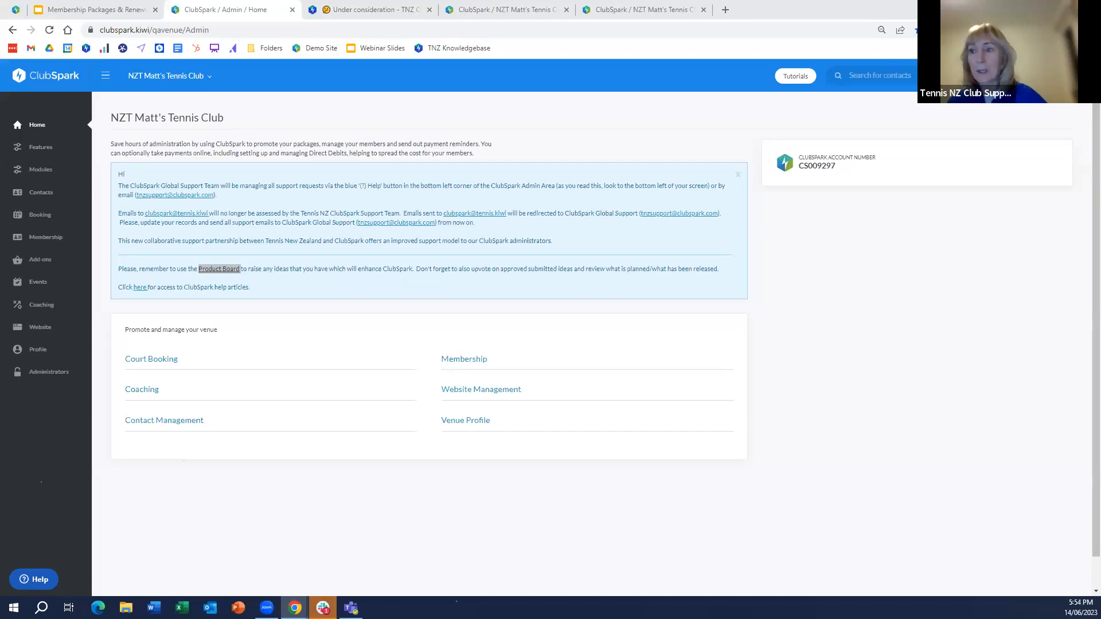
pyautogui.click(41, 237)
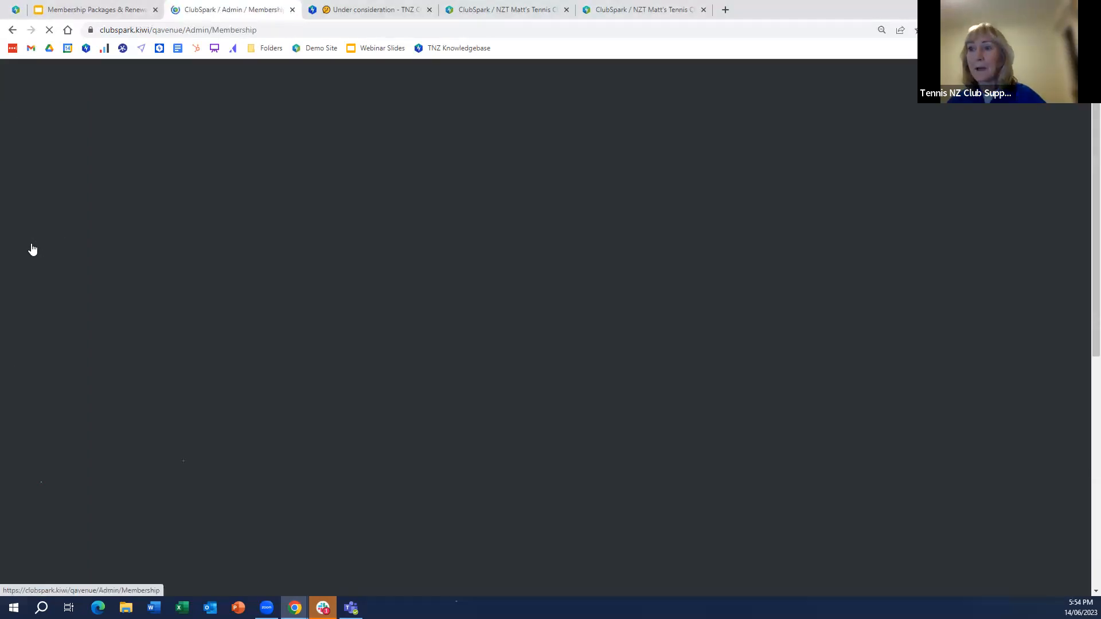
pyautogui.scroll(-2, 181, 333)
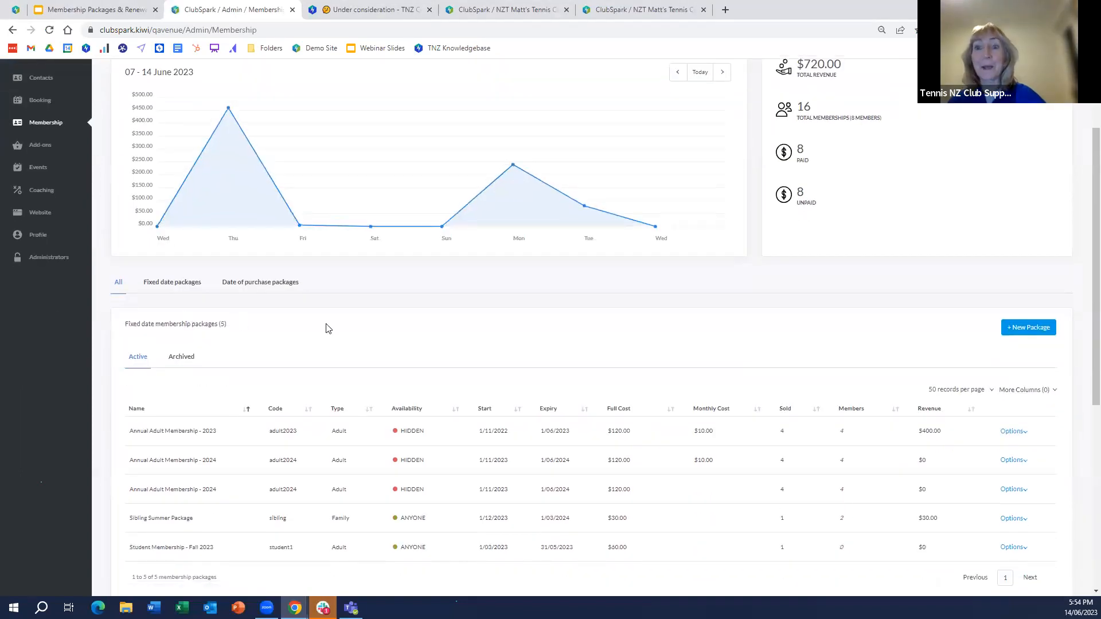
pyautogui.scroll(-2, 328, 327)
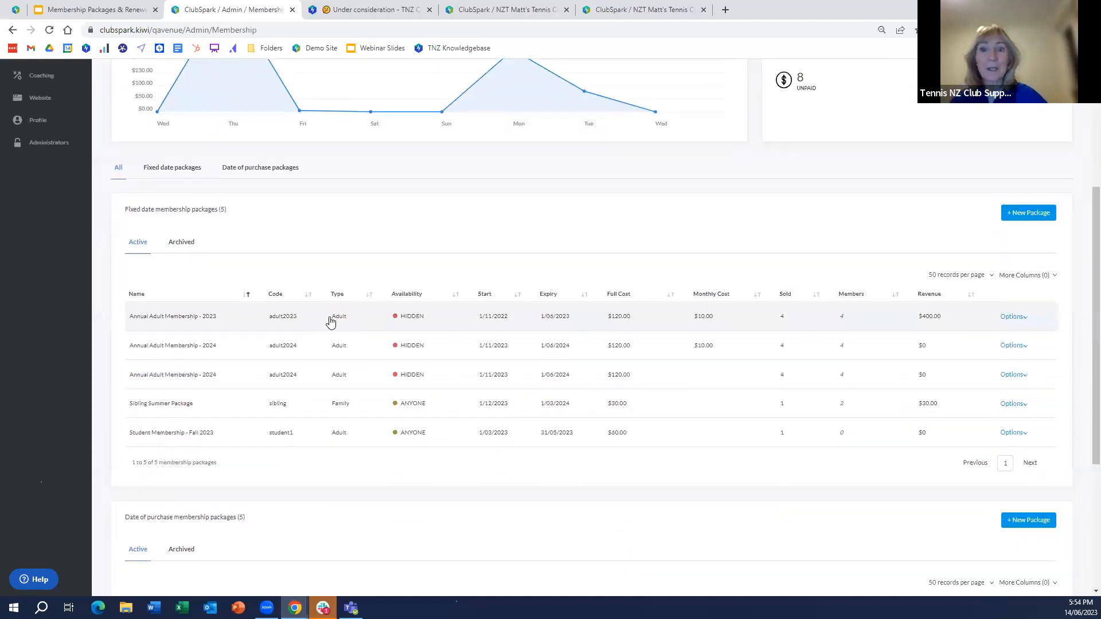
pyautogui.scroll(-2, 334, 321)
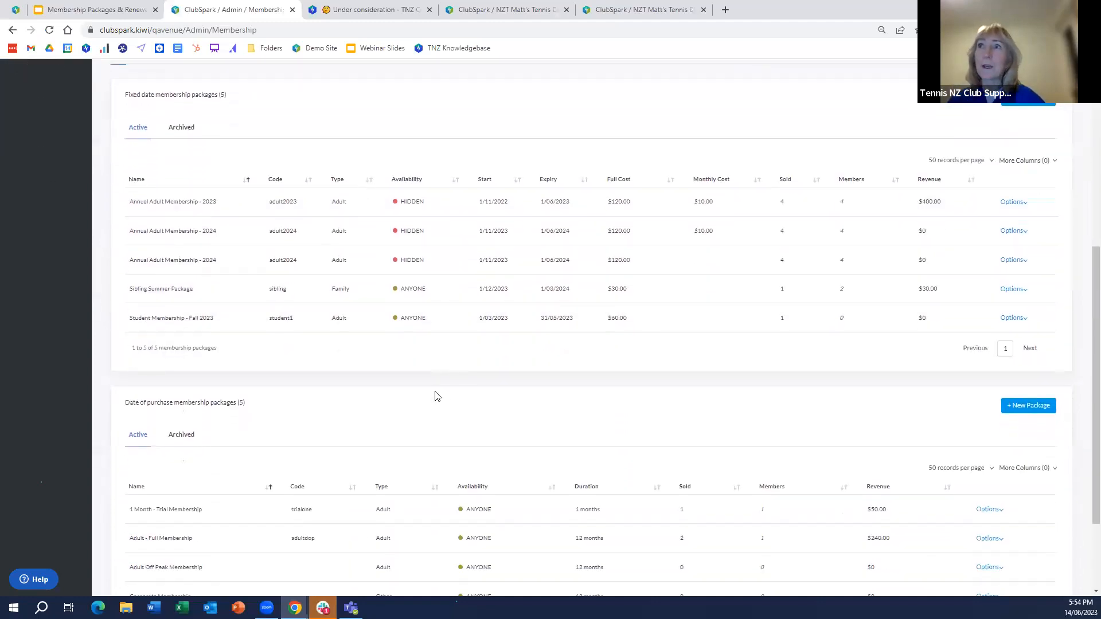
pyautogui.scroll(-2, 436, 395)
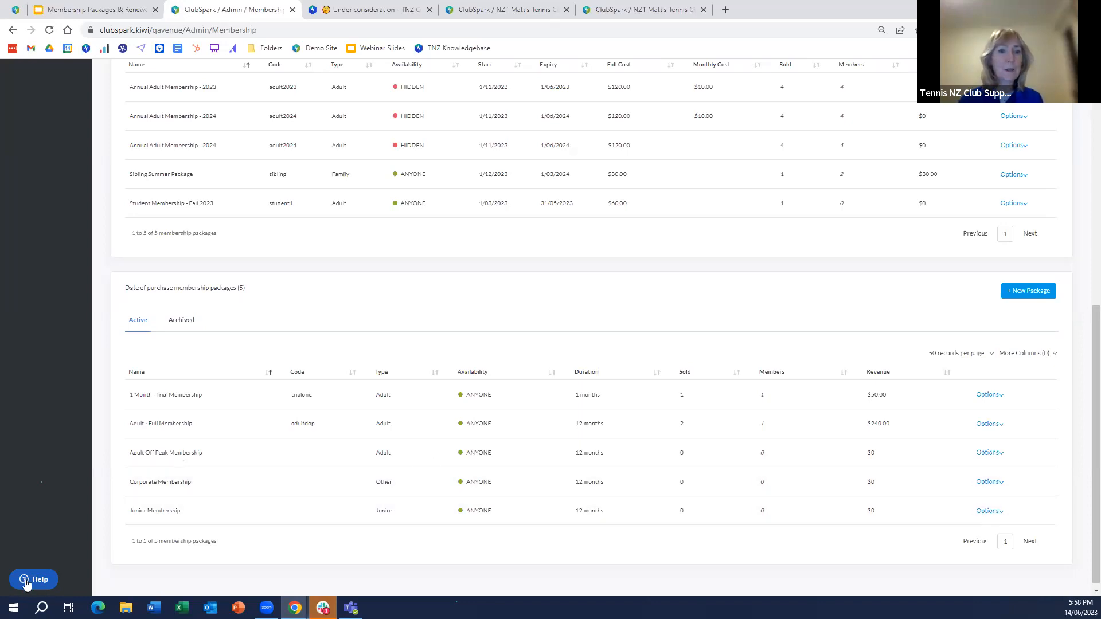
# Open the Help widget on the Membership page to view its suggested articles and contact option.
pyautogui.click(46, 580)
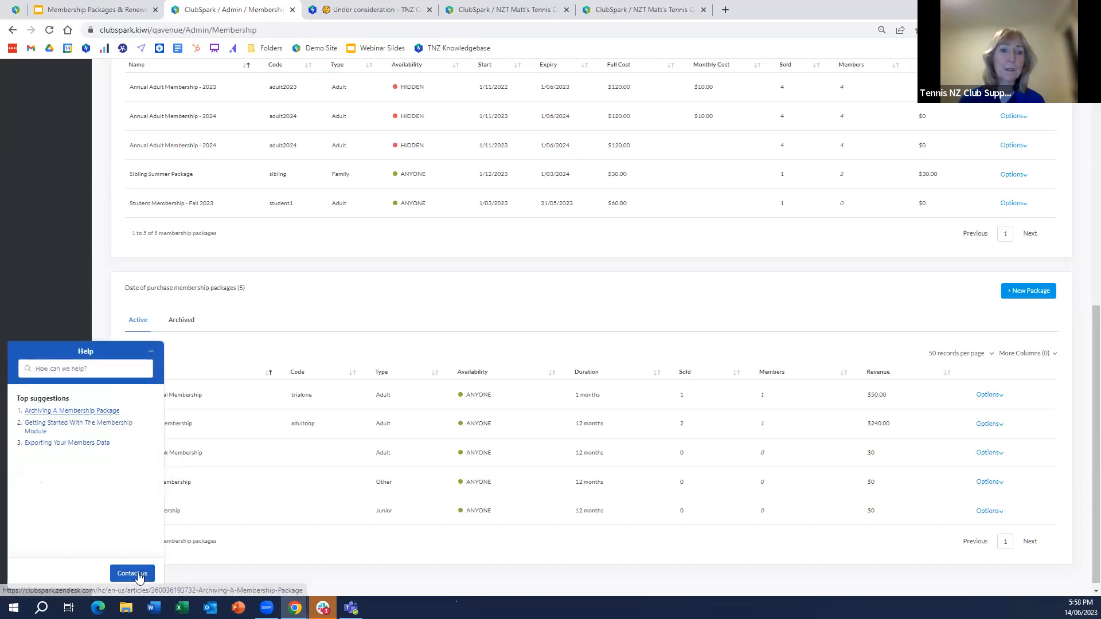